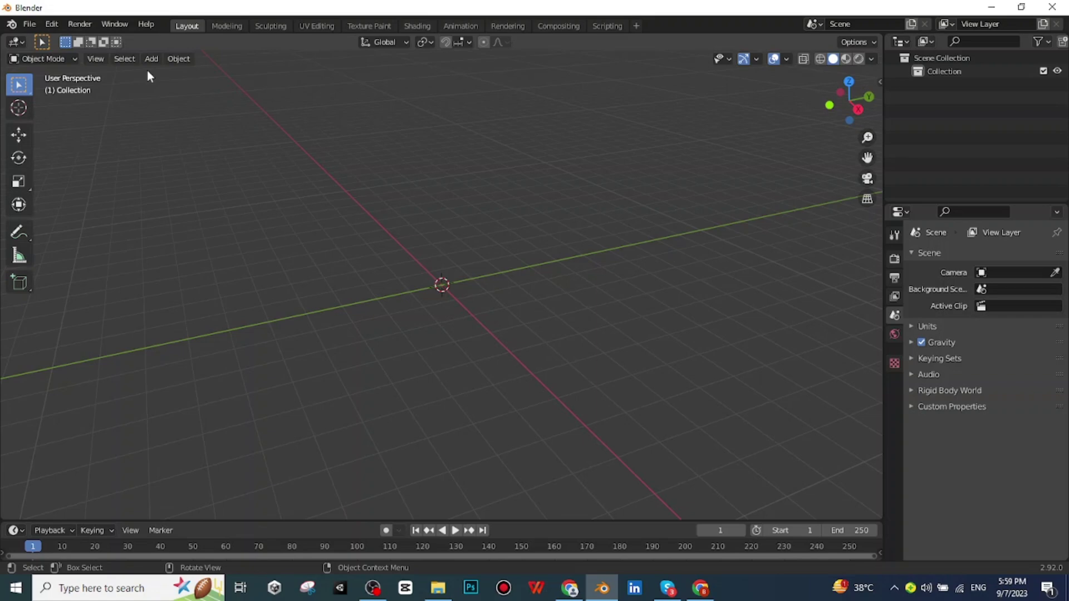
Add a plane mesh at the origin and scale it up to about 3.13.
left_click(150, 59)
mouse_move(161, 76)
left_click(274, 74)
key("s")
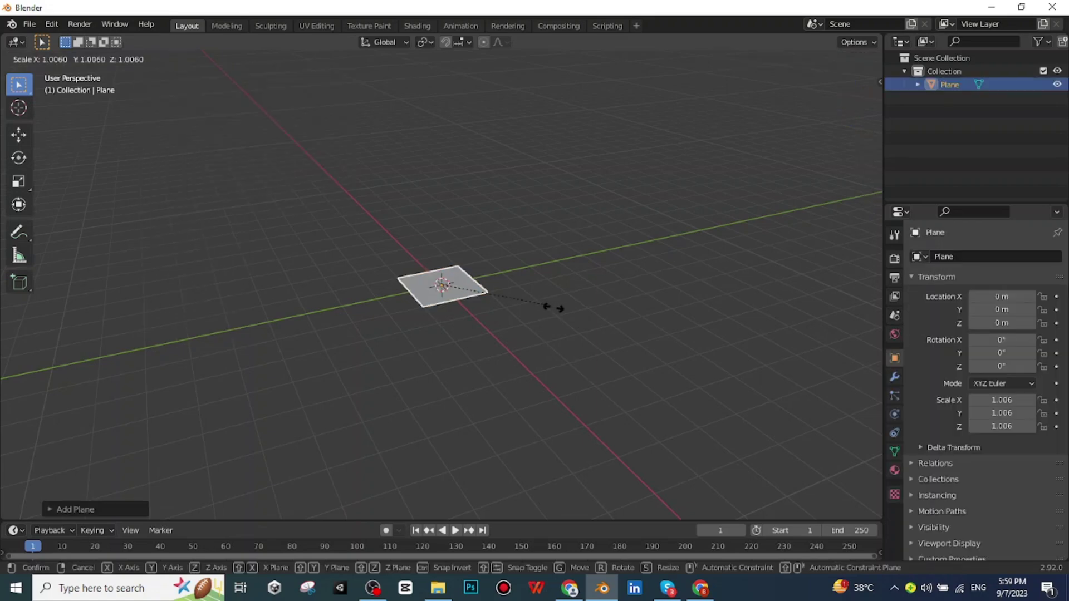
left_click(597, 350)
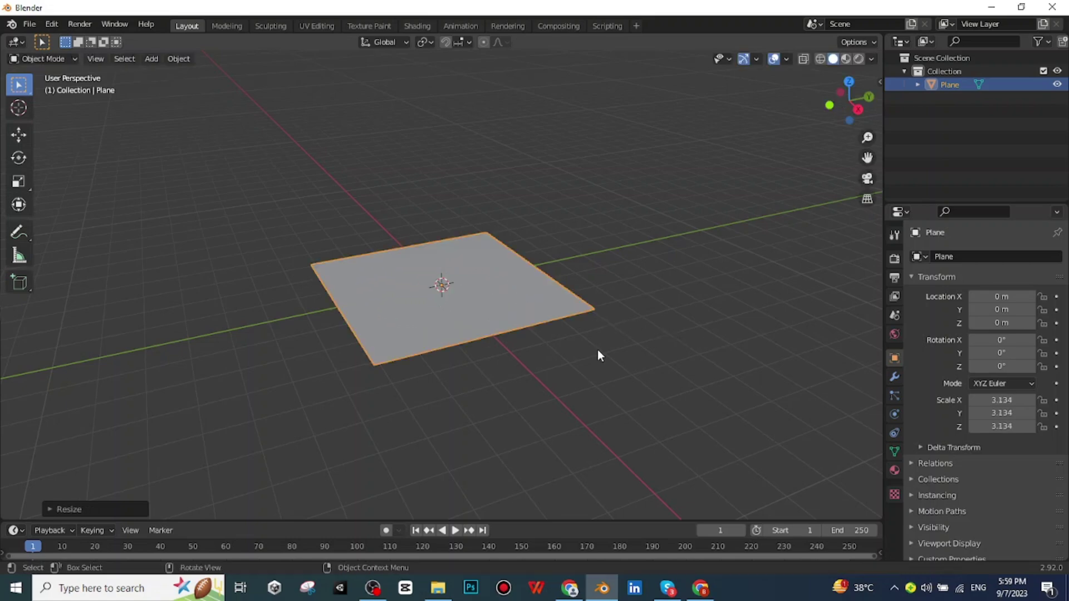
Give the plane a Solidify modifier with a thickness of 0.14 m.
left_click(895, 377)
left_click(986, 256)
left_click(803, 486)
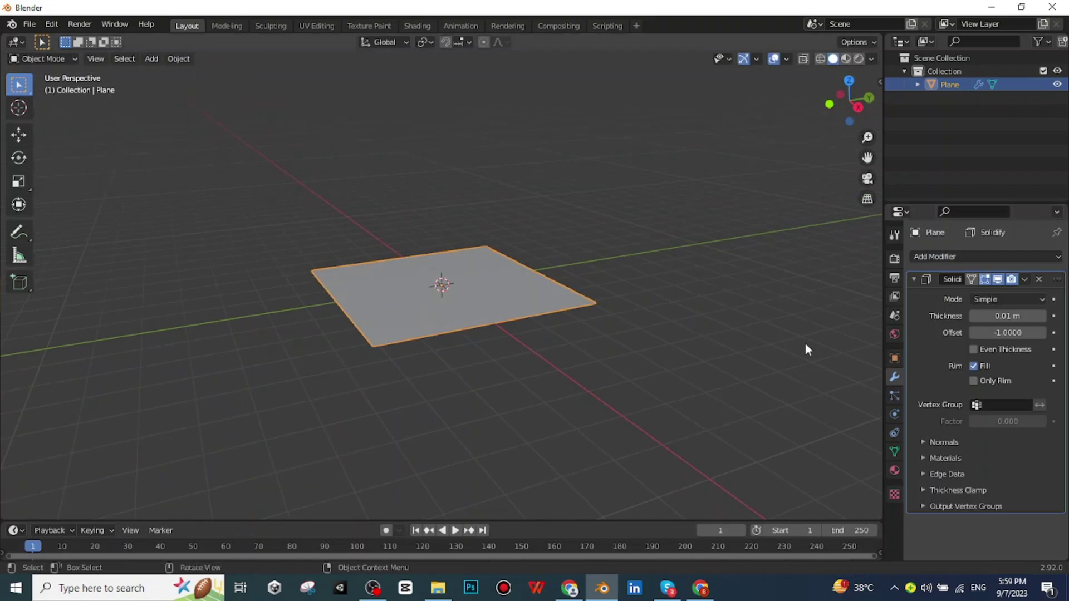
left_click(1042, 315)
left_click(1042, 316)
left_click(1042, 315)
left_click(1042, 316)
left_click(1042, 316)
left_click(1042, 315)
left_click(1042, 316)
left_click(1042, 315)
left_click(1043, 316)
left_click(1042, 316)
left_click(1041, 315)
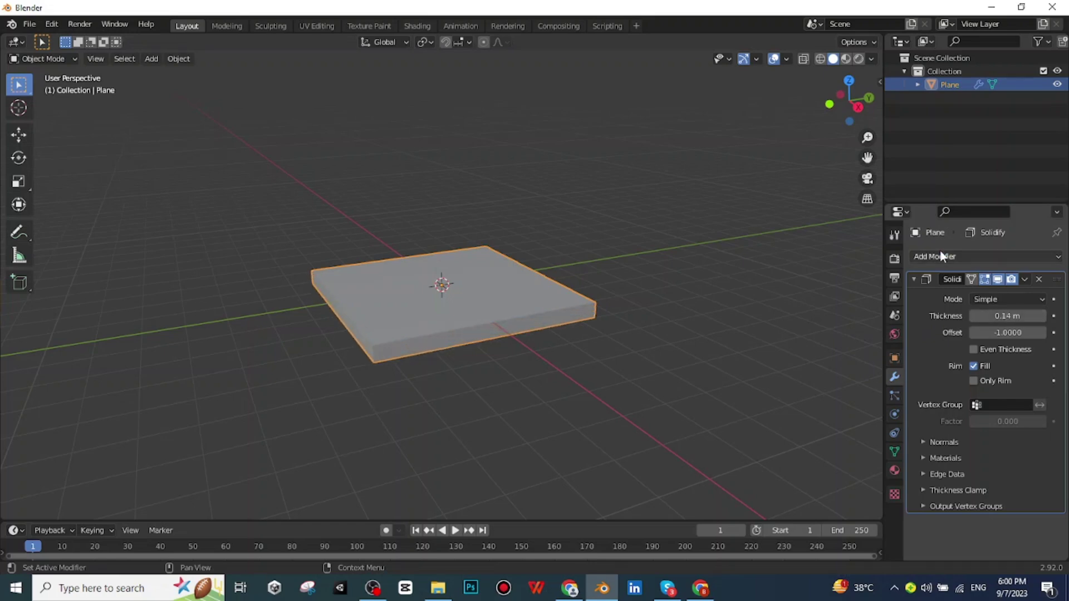
Add a Bevel modifier to the slab and set its amount to 0.014 m.
left_click(941, 256)
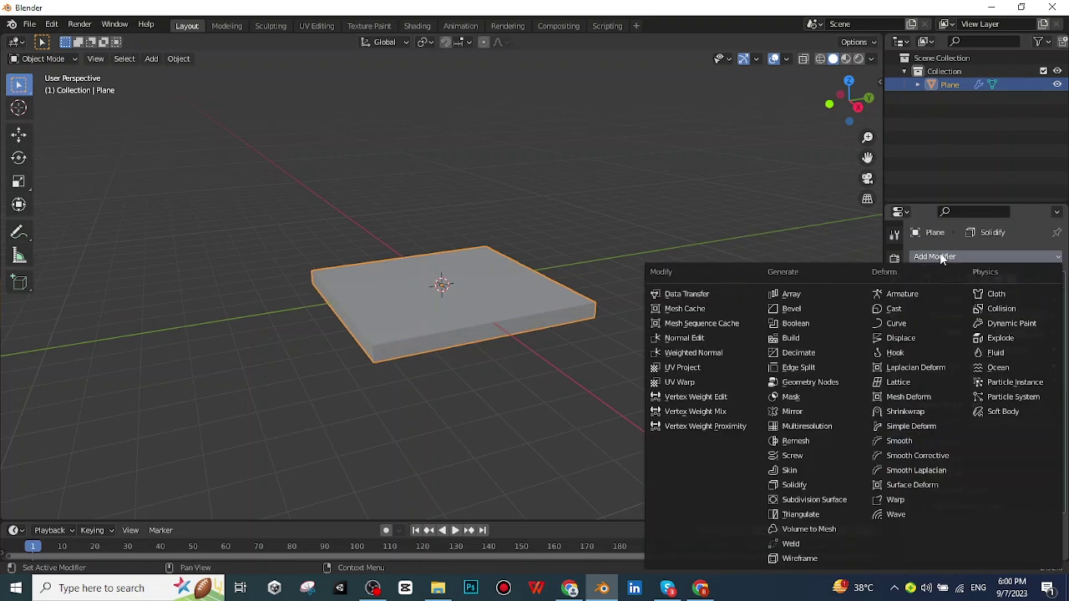
left_click(797, 309)
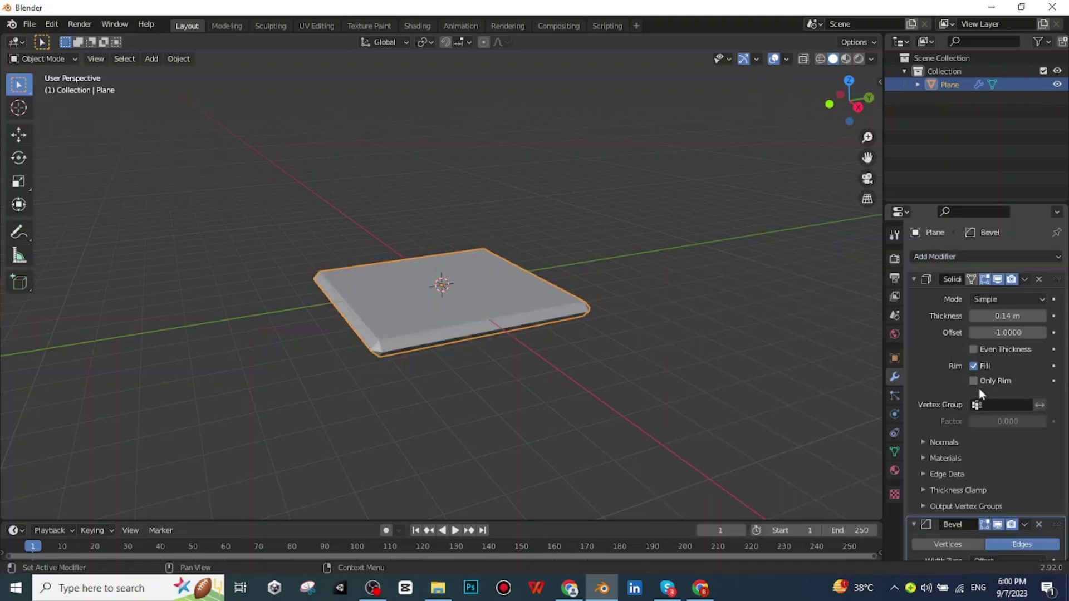
scroll(979, 389, "down", 5)
left_click(1011, 444)
type("0.014")
key("Return")
middle_click_drag(662, 342, 545, 341)
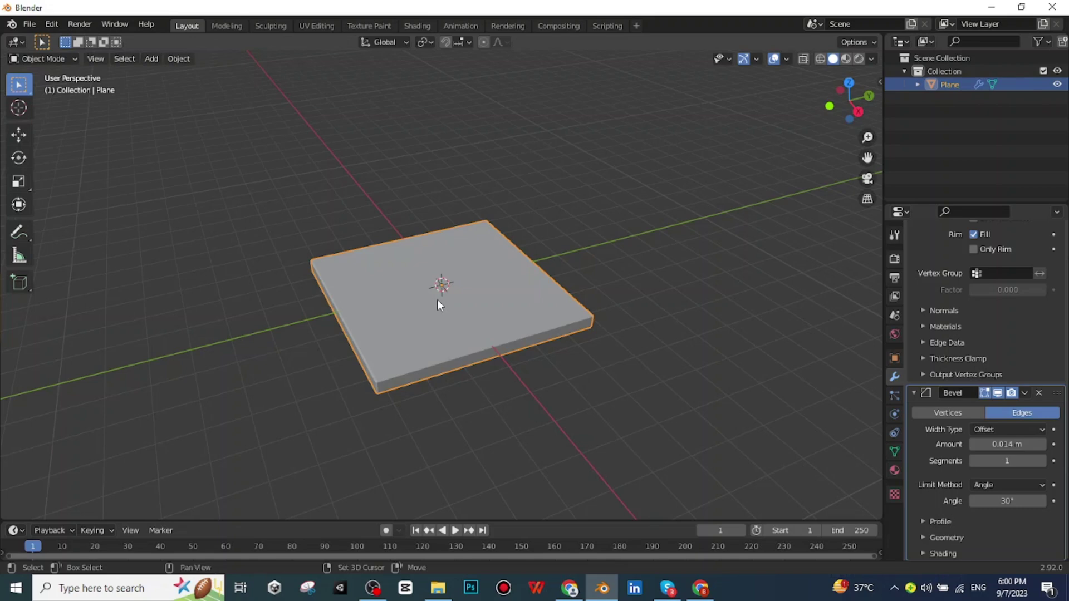
Duplicate the slab slightly upward along the Z axis and scale the copy down to about 0.96.
key("shift+d")
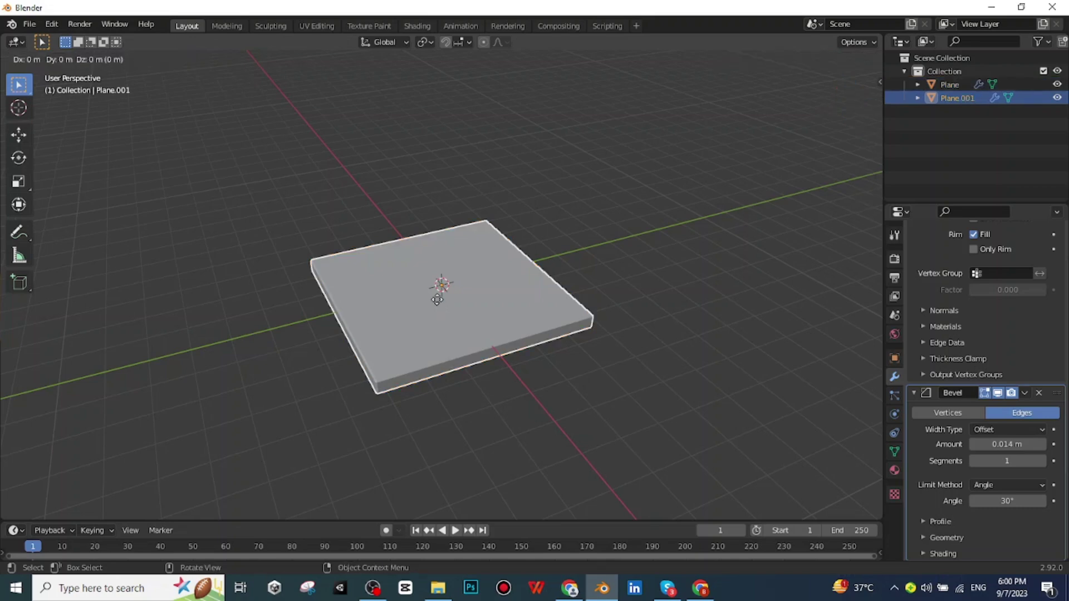
key("z")
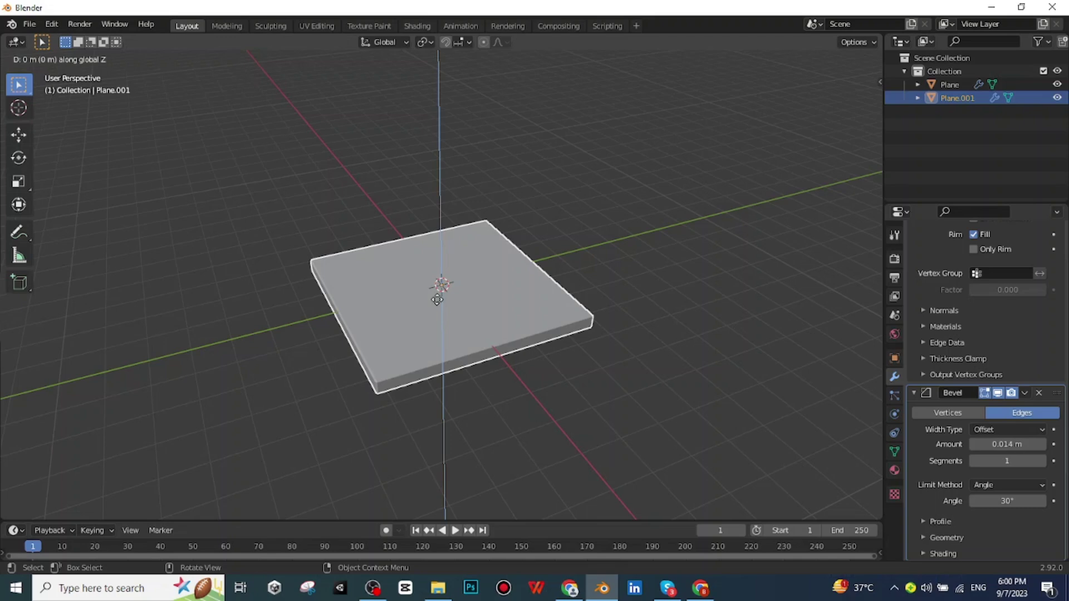
left_click(439, 292)
middle_click_drag(557, 406, 603, 426)
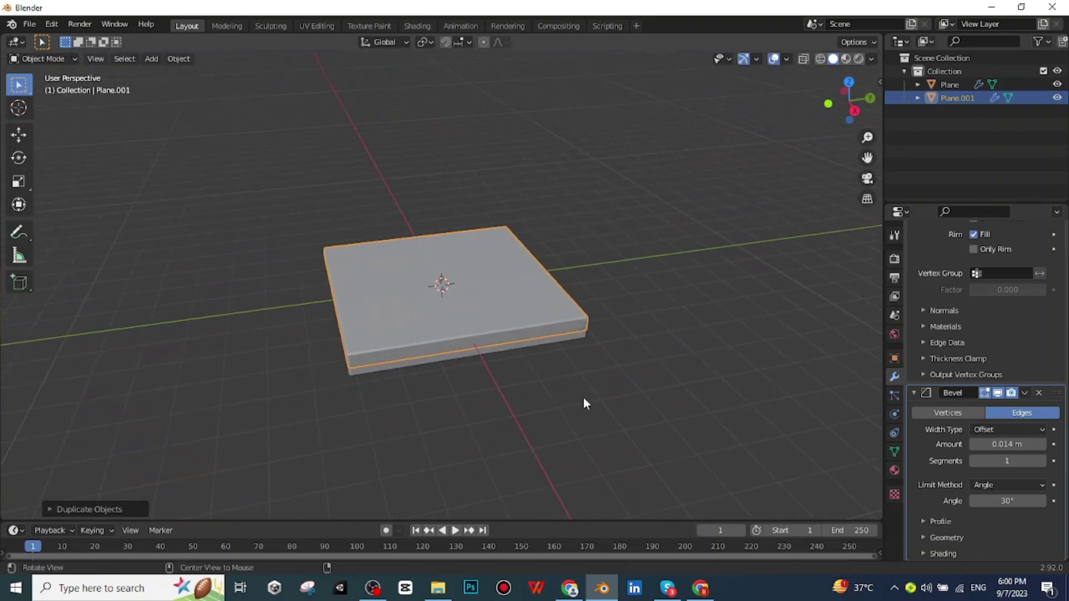
key("s")
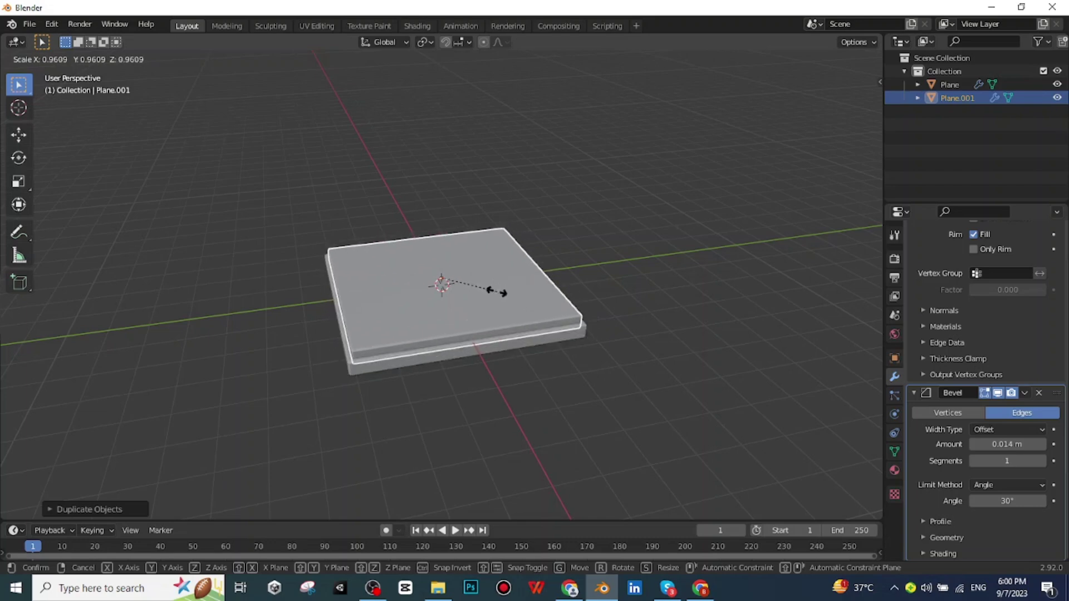
left_click(498, 291)
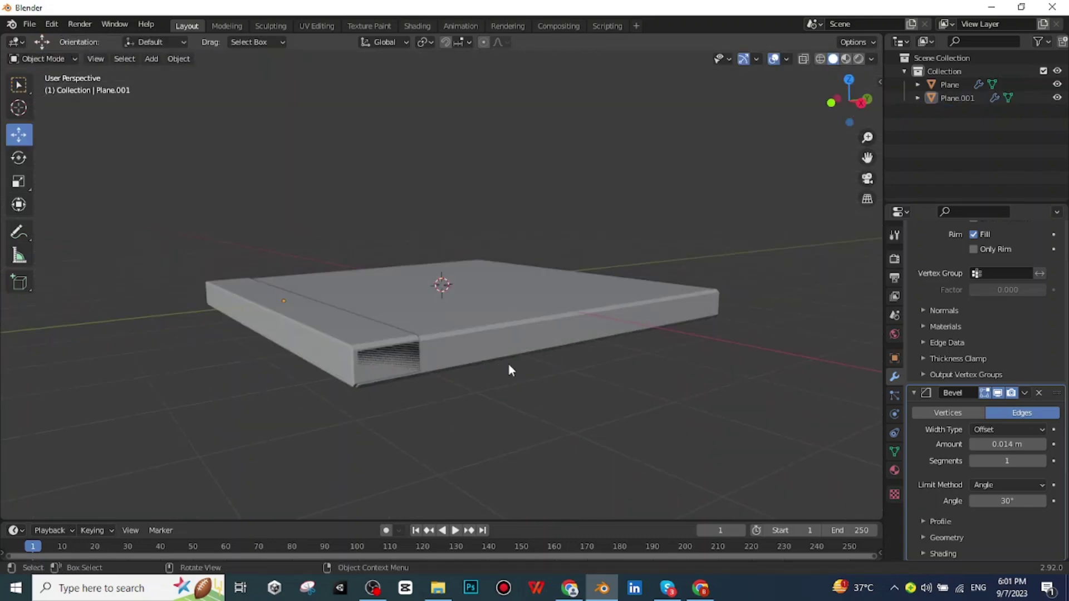
middle_click_drag(509, 366, 509, 384)
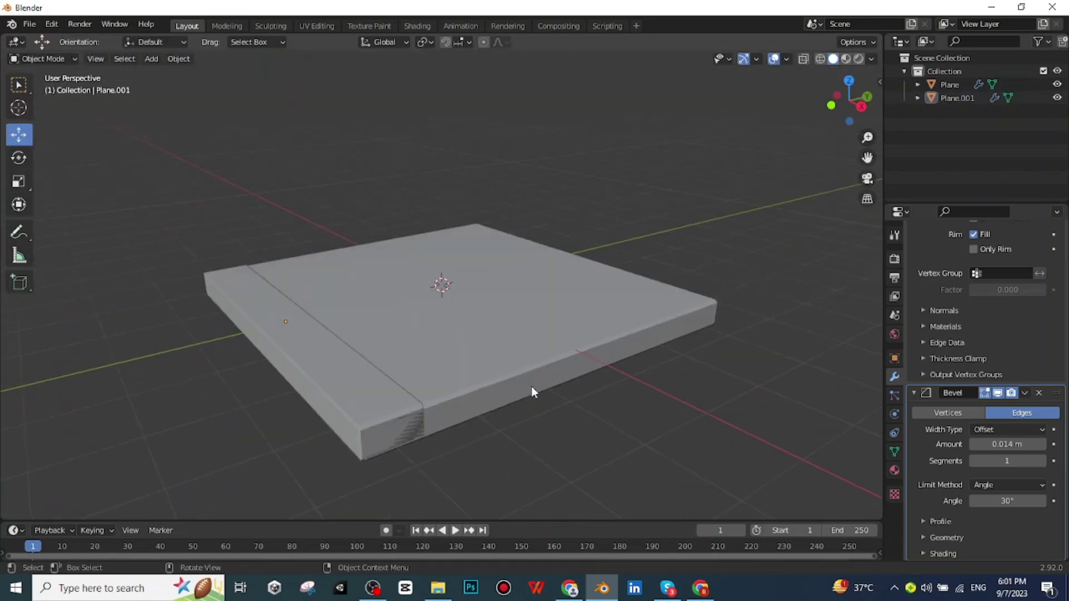
middle_click_drag(580, 419, 579, 415)
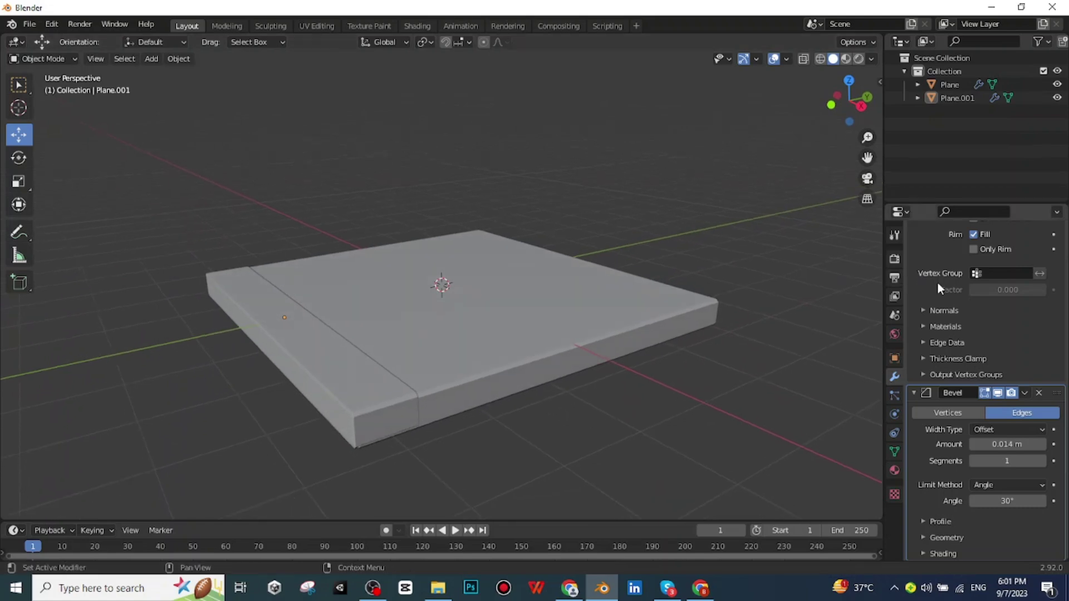
scroll(973, 286, "up", 2)
scroll(971, 282, "up", 3)
left_click(980, 255)
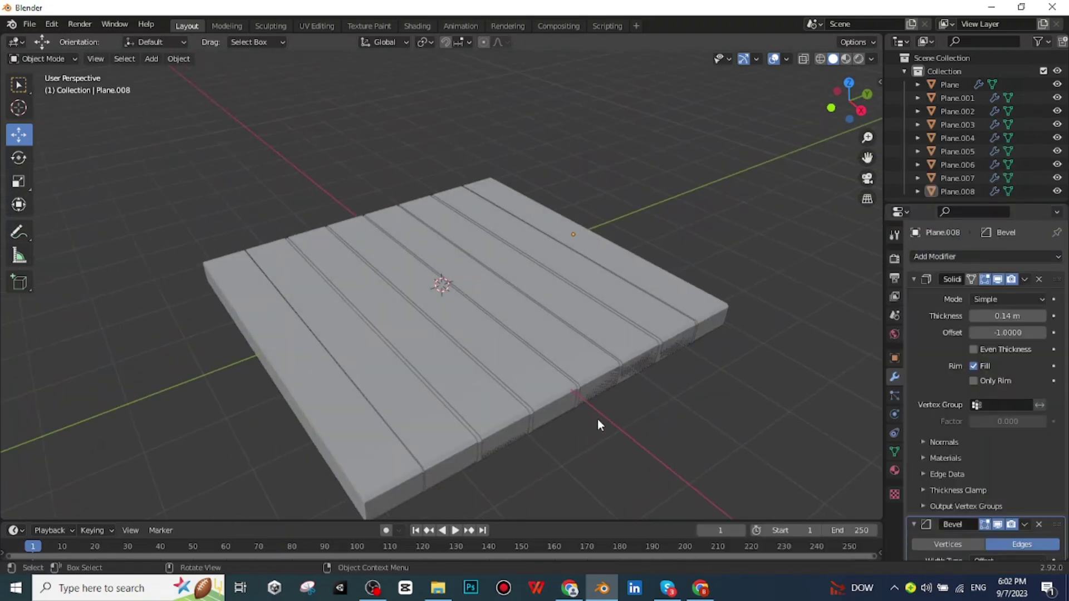
Add a cube at the origin and scale it up to about 2.5 times, covering most of the plank floor.
middle_click_drag(598, 422, 665, 408)
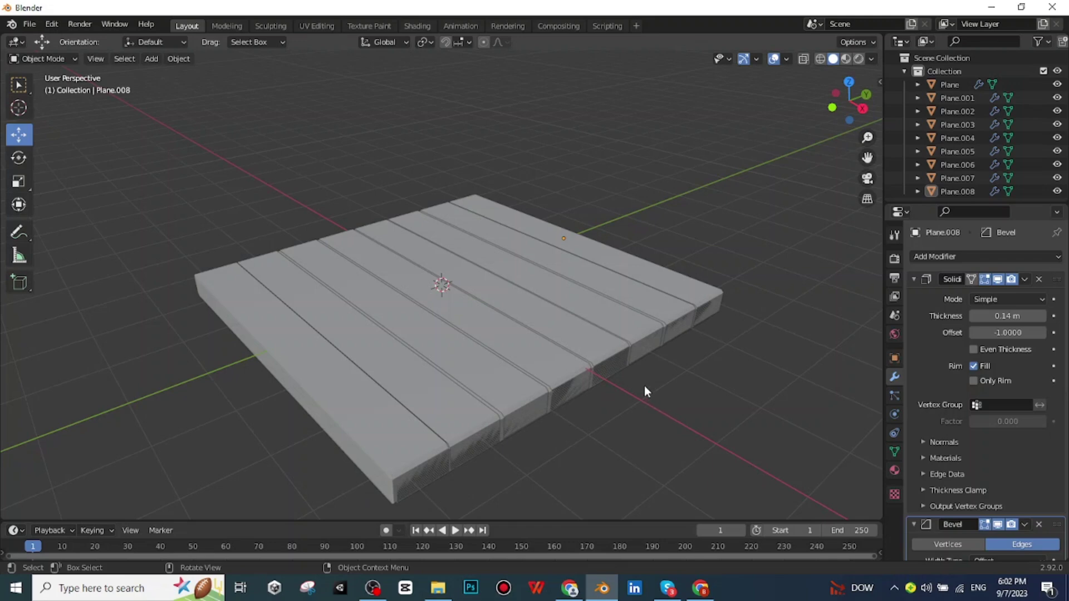
left_click(151, 60)
mouse_move(156, 75)
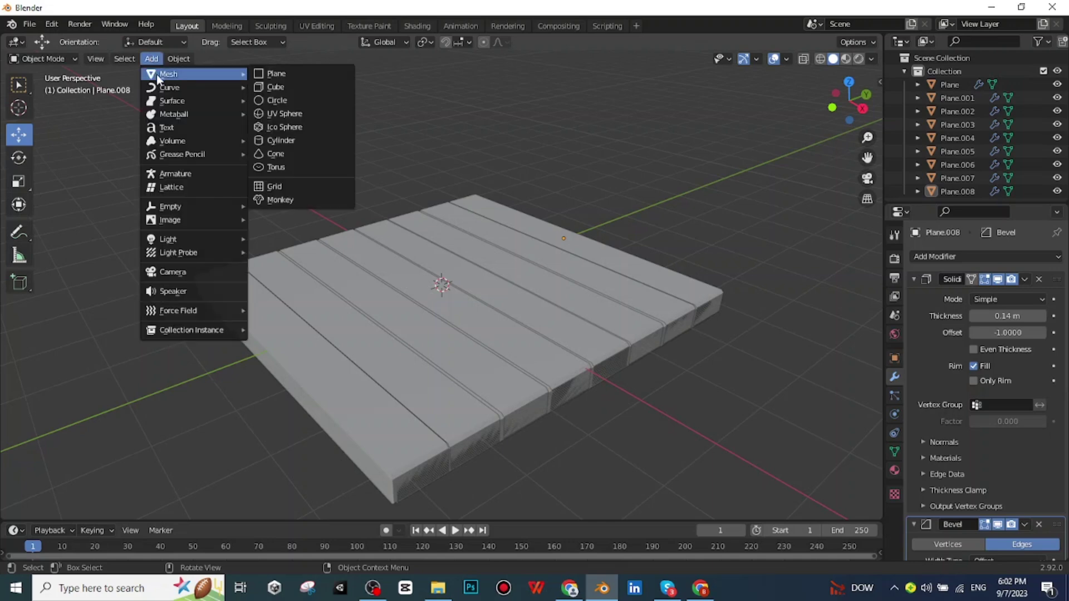
left_click(269, 87)
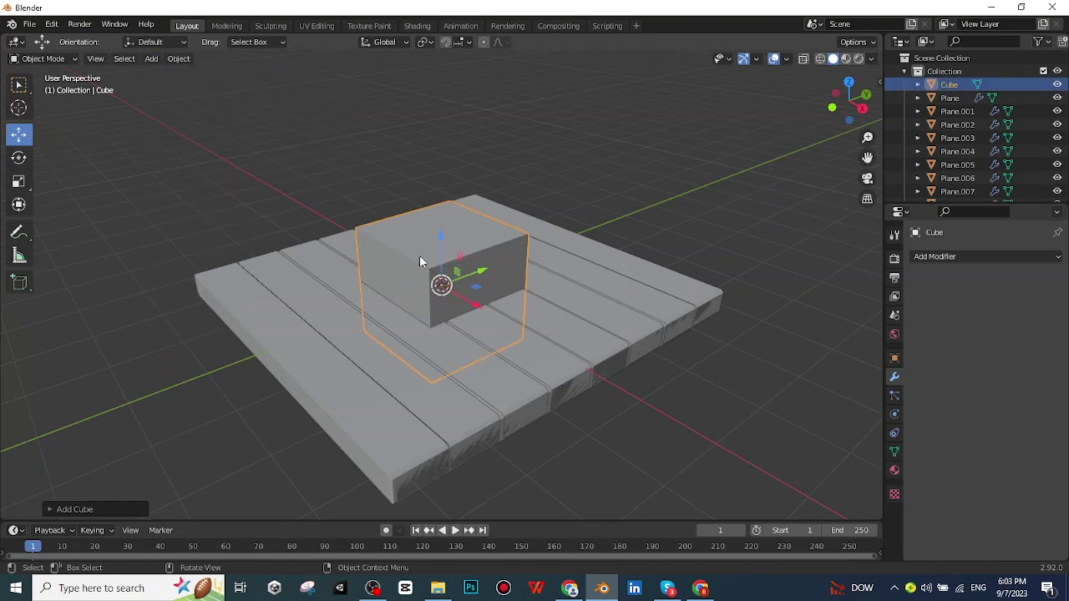
key("s")
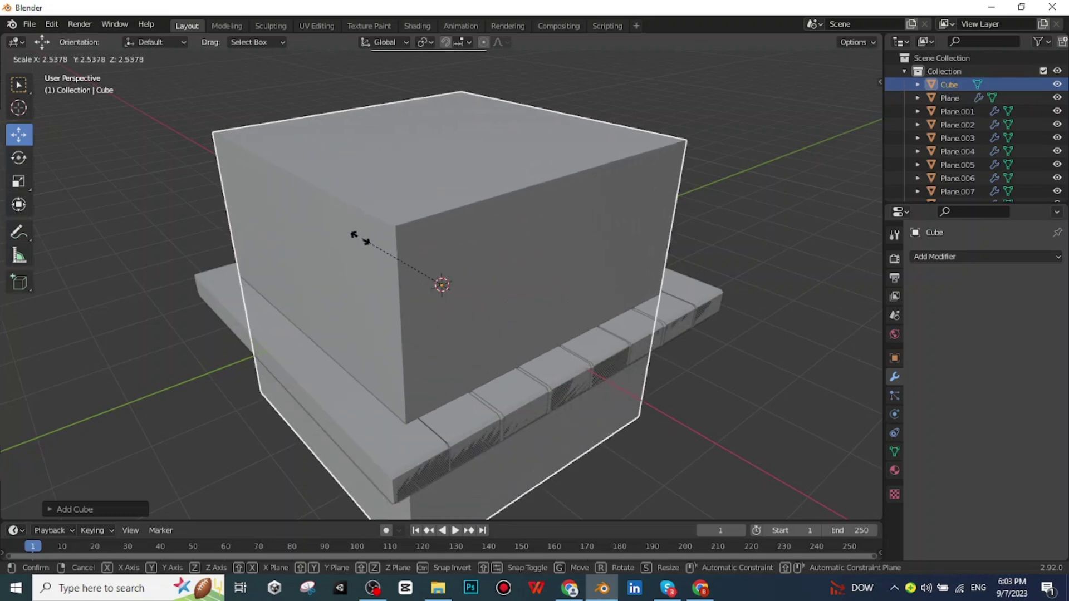
left_click(337, 239)
scroll(580, 307, "down", 4)
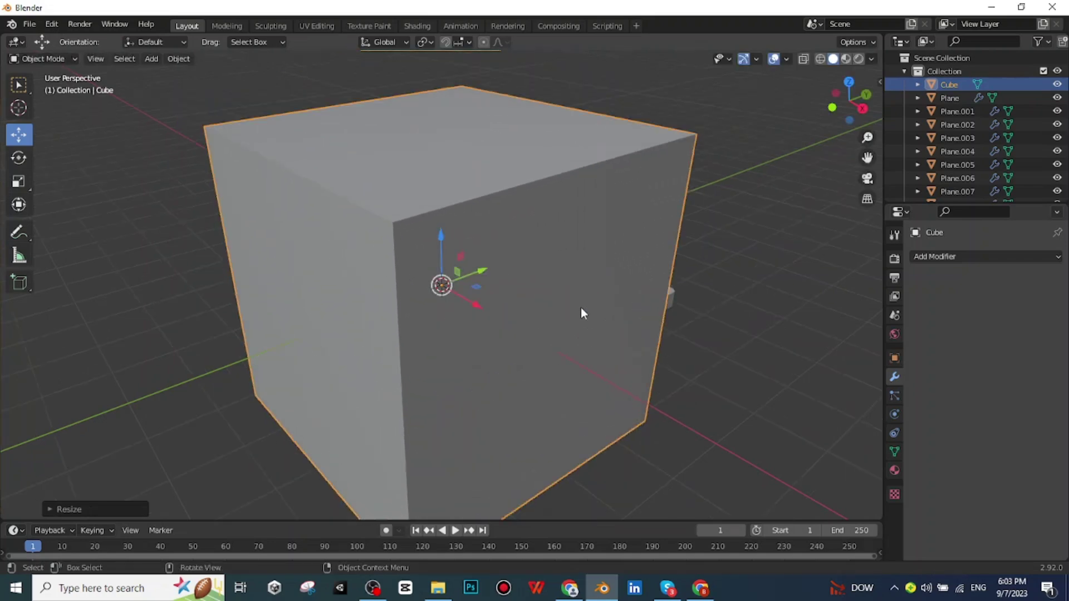
middle_click_drag(711, 366, 693, 349)
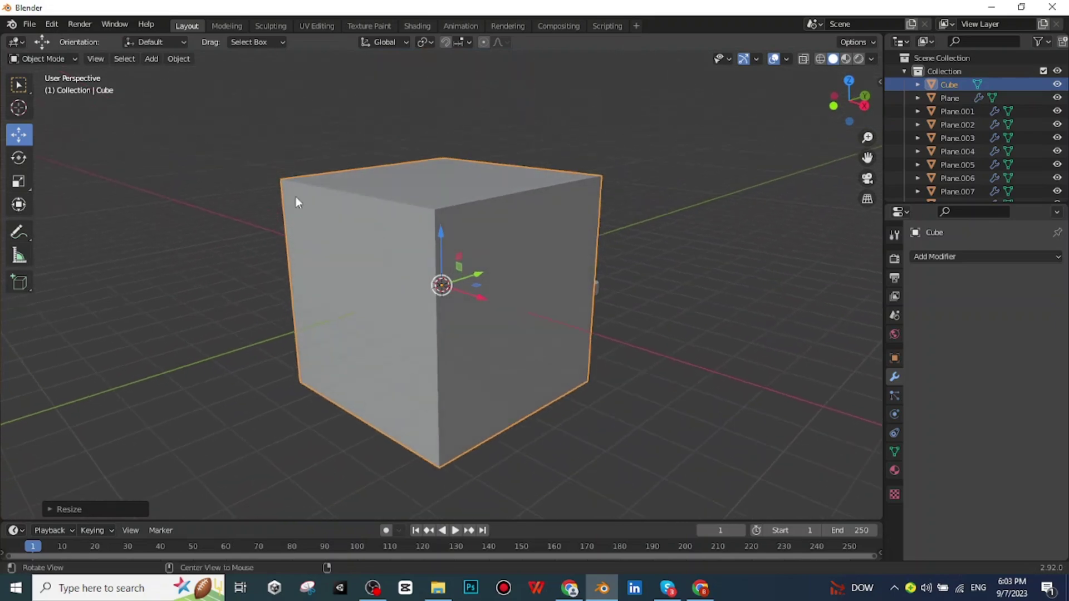
In Edit Mode, delete the cube's top, bottom and two adjacent side faces, leaving two walls that meet at a corner.
left_click(52, 62)
left_click(42, 86)
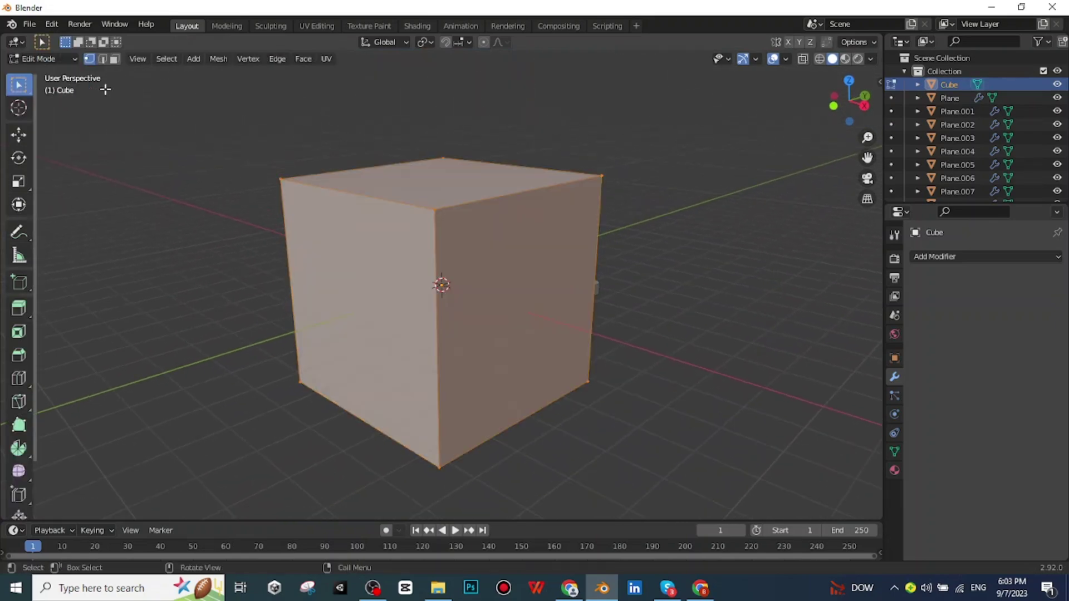
left_click(115, 60)
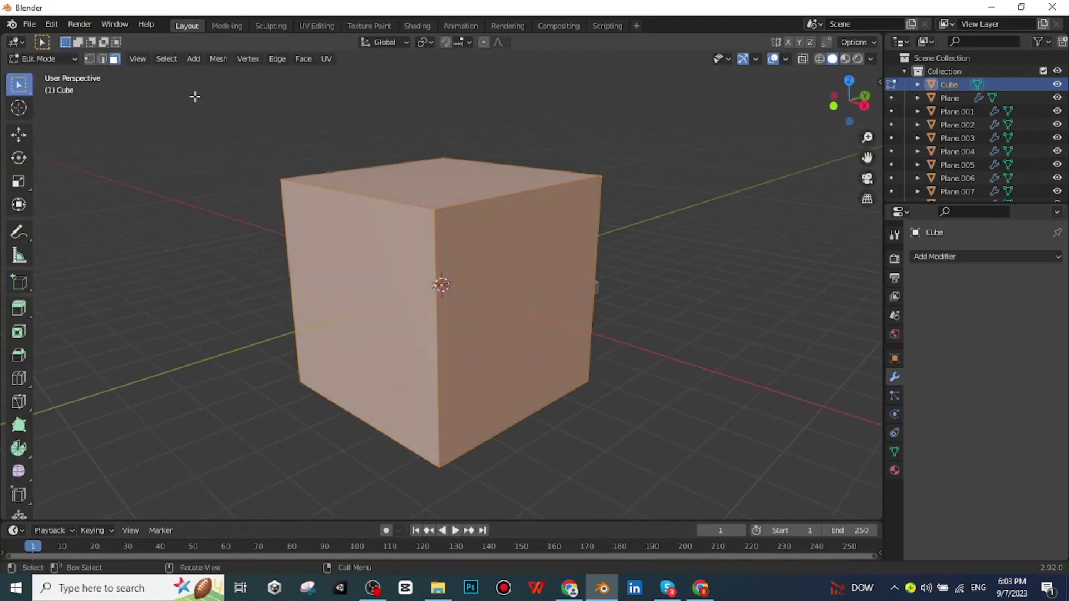
left_click(598, 330)
middle_click_drag(598, 330, 527, 310)
left_click(471, 298)
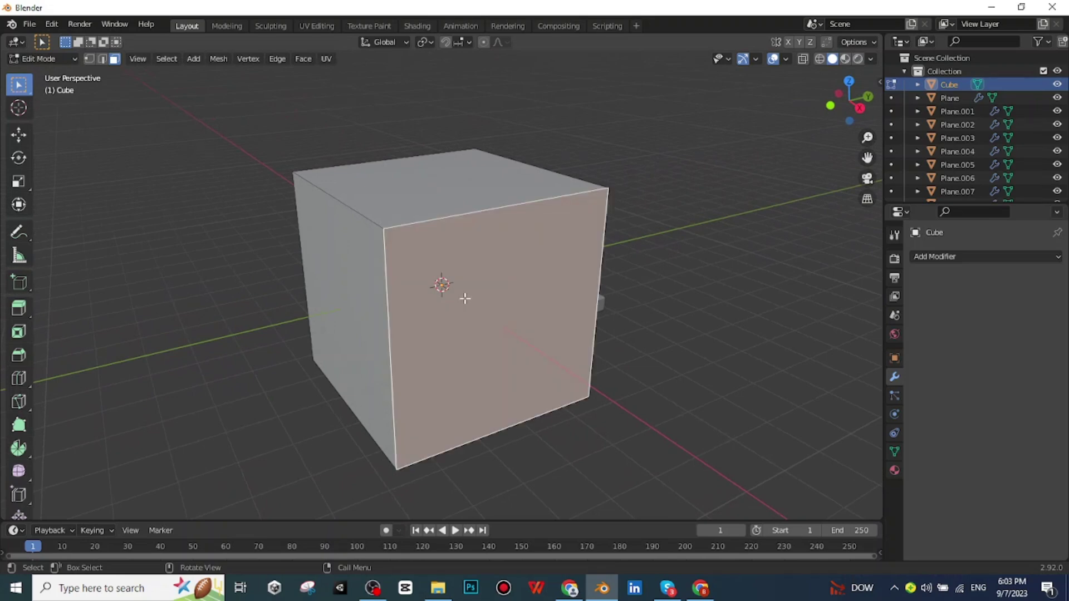
middle_click_drag(369, 289, 656, 363)
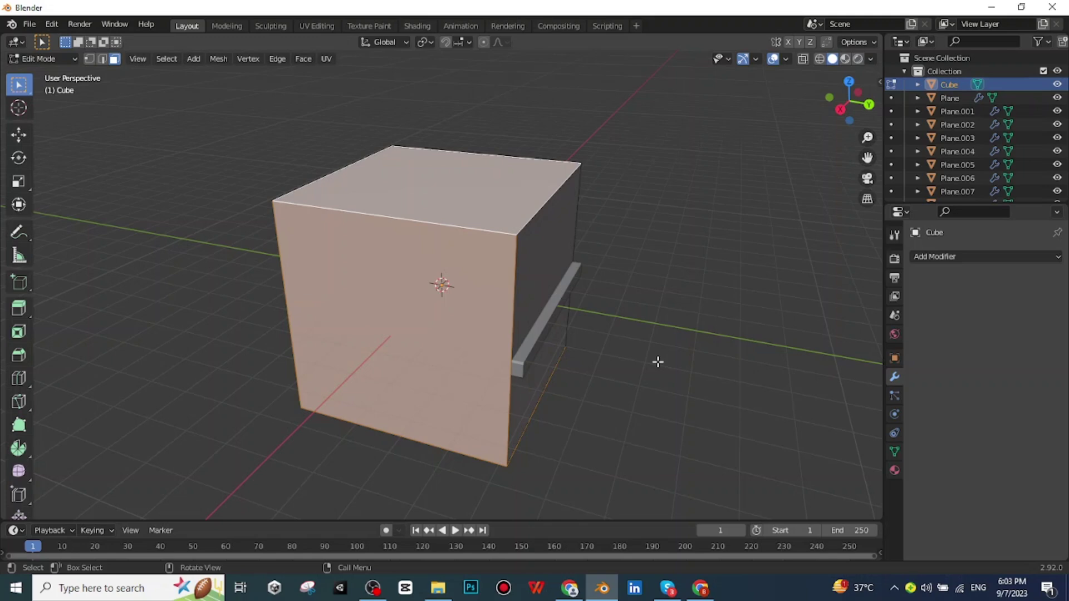
key("x")
left_click(657, 362)
Move the two remaining wall faces up along the Z axis so they stand on the plank floor.
key("shift+space")
key("g")
left_click_drag(454, 245, 467, 162)
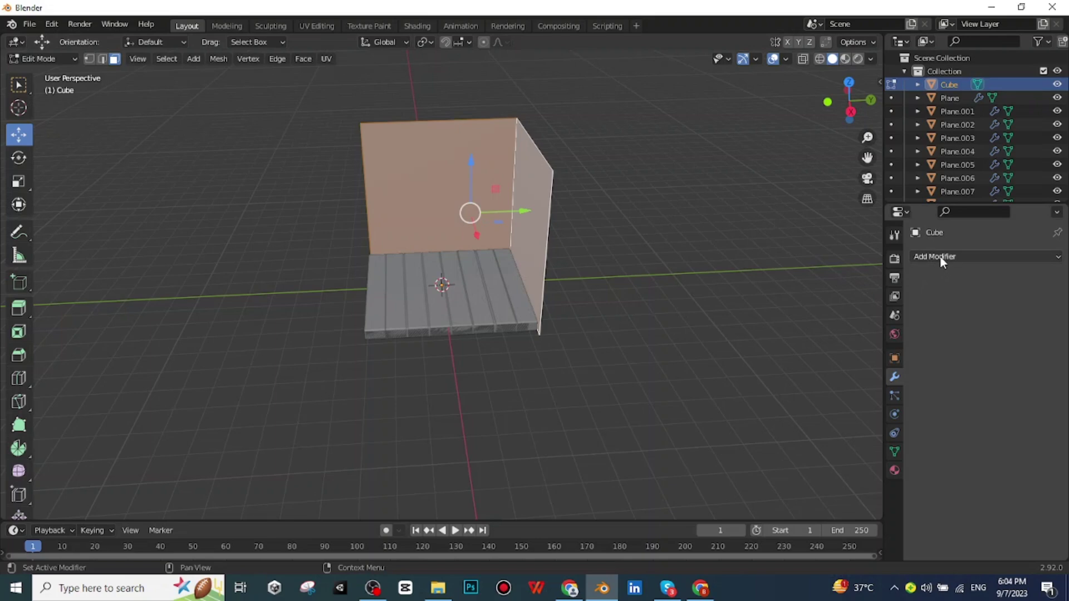
Add a Solidify modifier to the walls with a thickness of 0.23 m and Even Thickness enabled.
left_click(940, 256)
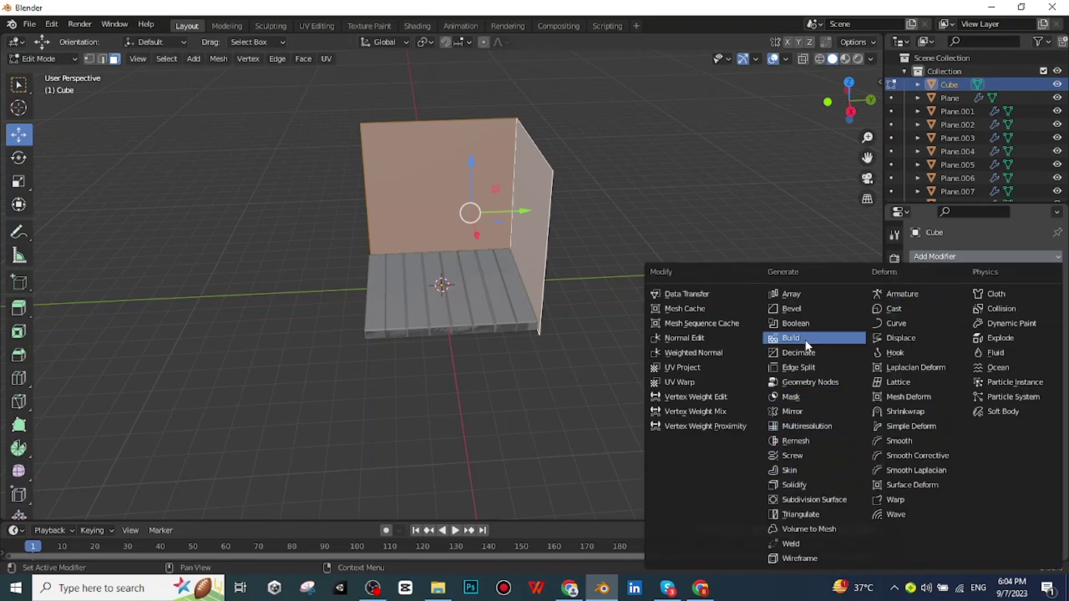
left_click(794, 485)
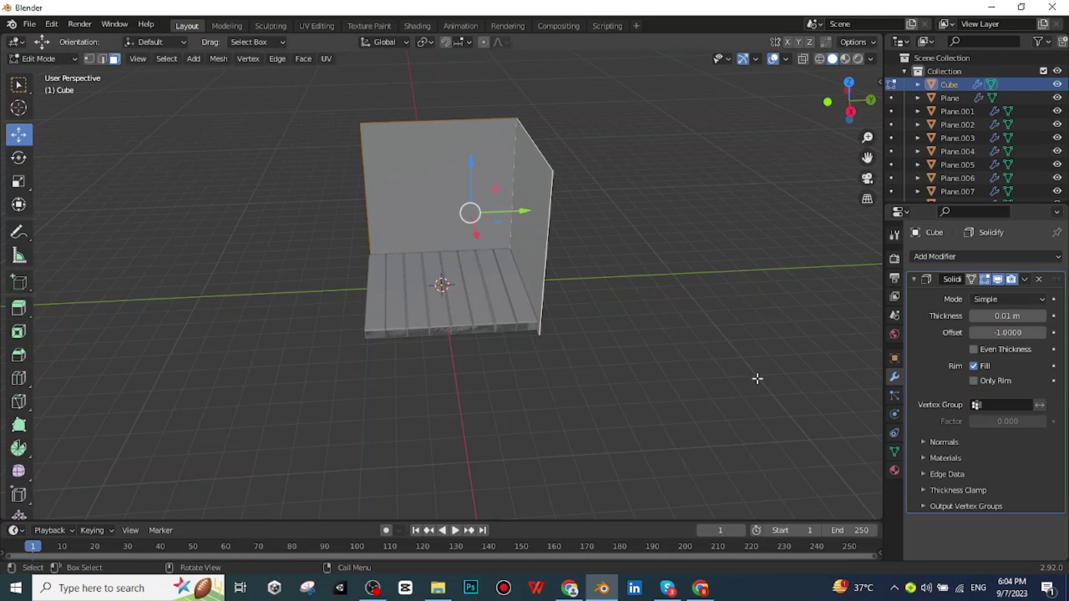
left_click_drag(1007, 316, 1041, 316)
middle_click_drag(618, 277, 616, 311)
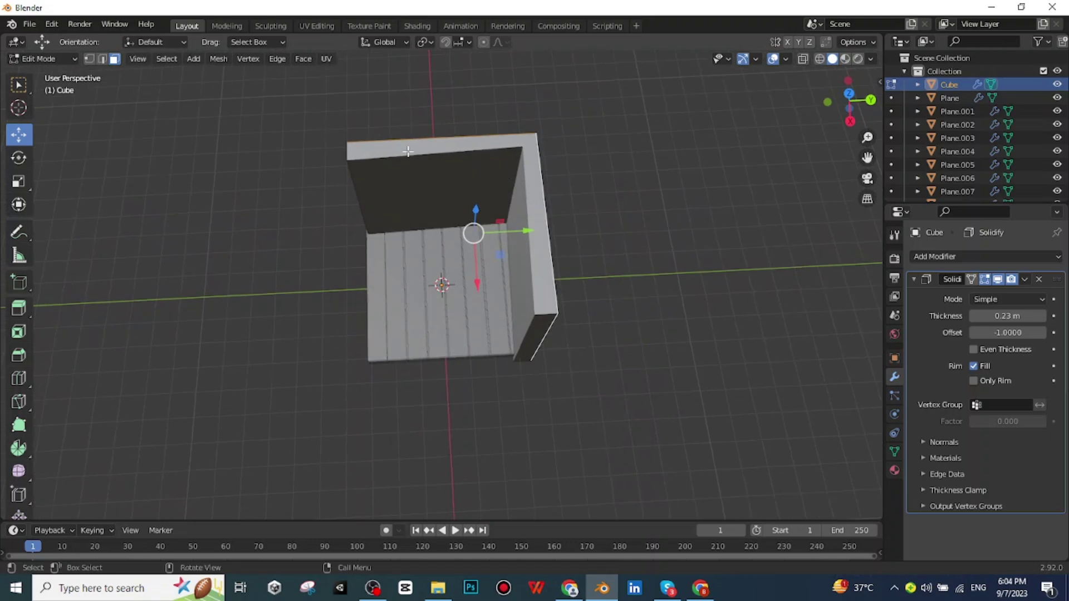
middle_click_drag(604, 210, 626, 184)
left_click(974, 350)
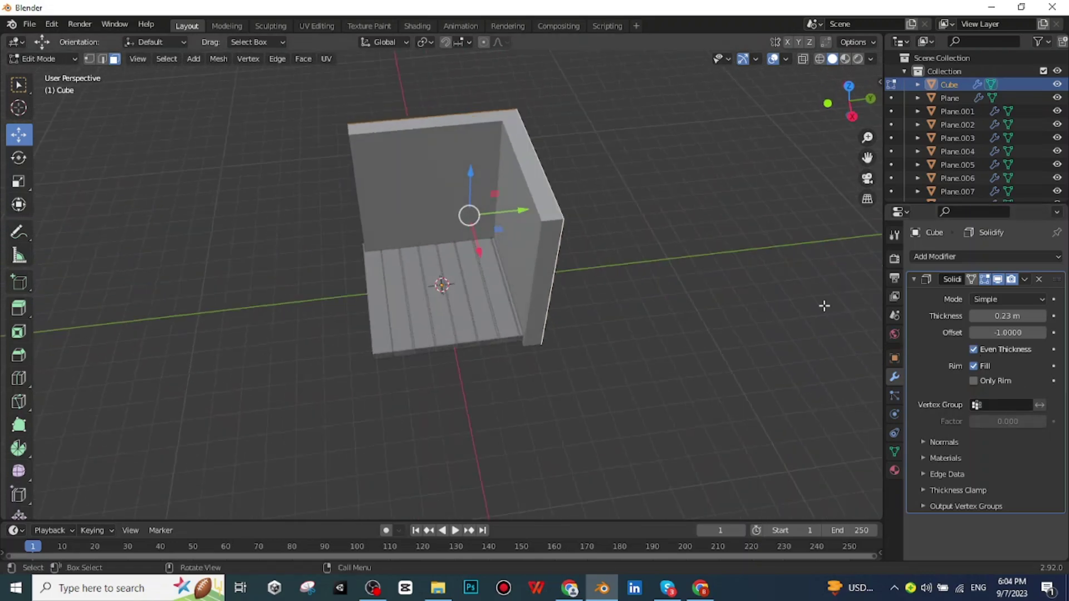
mouse_move(670, 241)
middle_mouse_down()
mouse_move(676, 277)
mouse_move(675, 246)
middle_mouse_up()
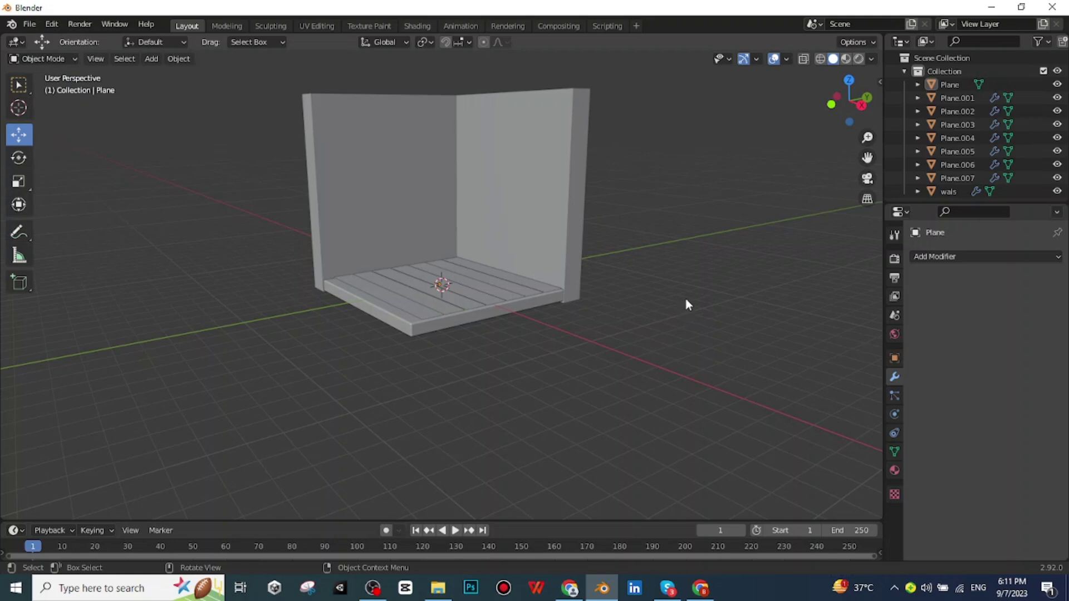
Add a new plane mesh at the origin, in the middle of the plank floor.
middle_click_drag(715, 276, 308, 179)
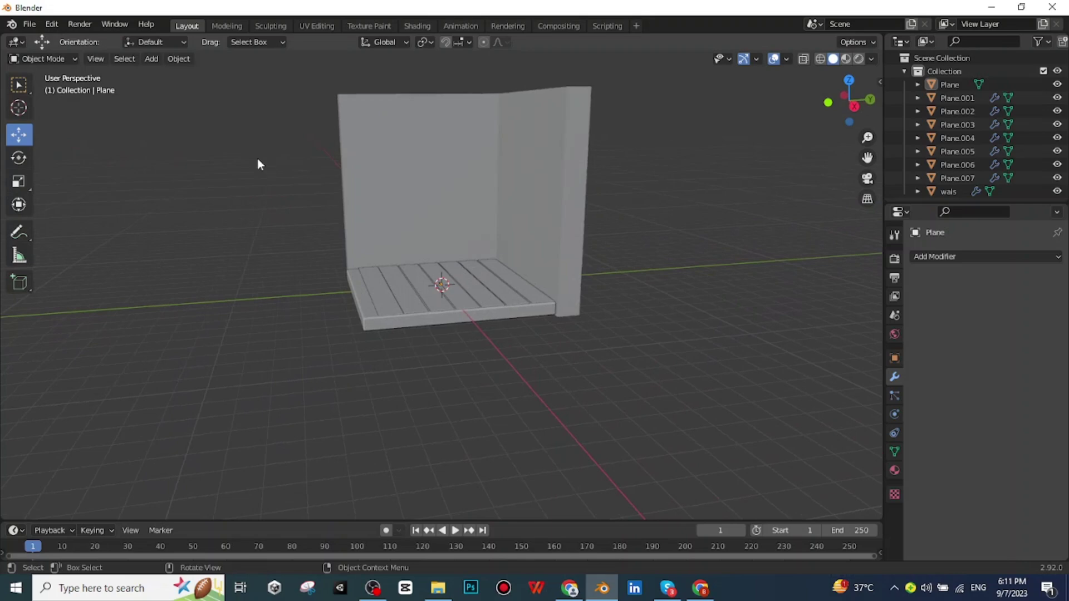
middle_click_drag(242, 132, 182, 105)
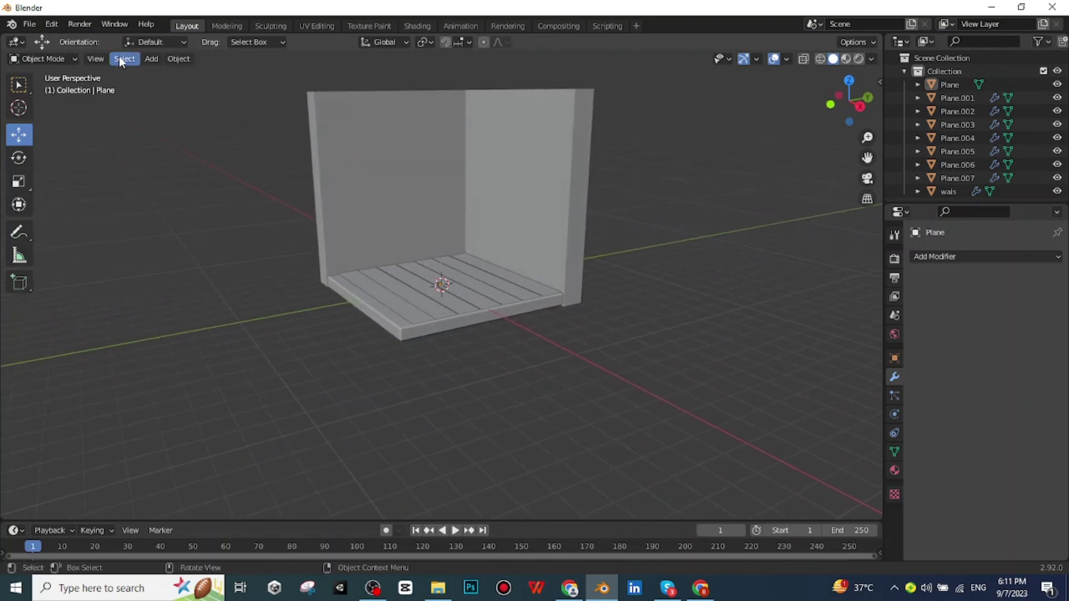
left_click(152, 60)
mouse_move(186, 72)
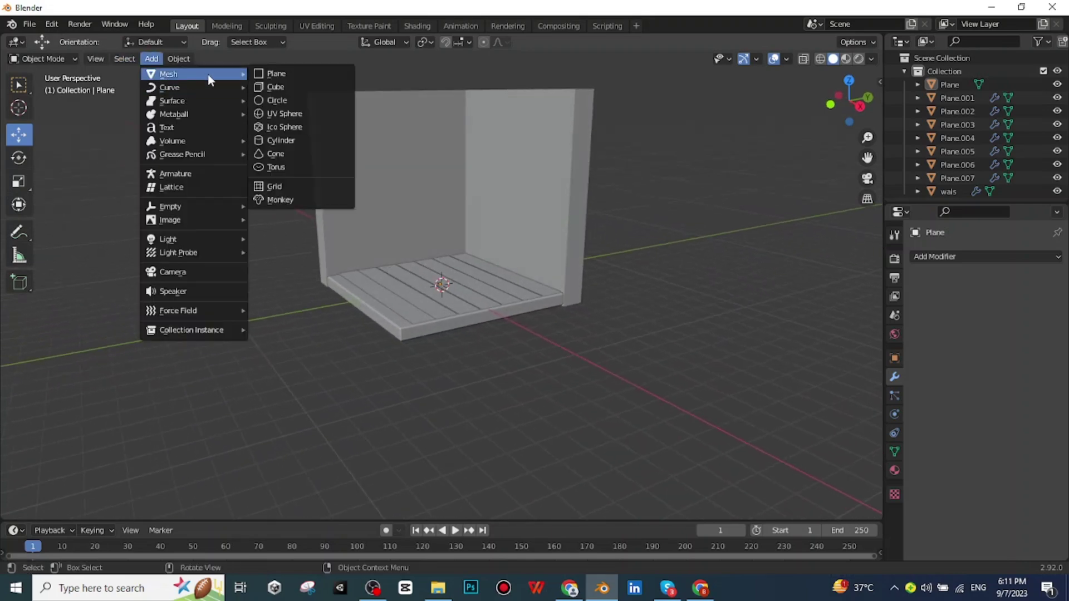
left_click(280, 72)
middle_click_drag(693, 256, 668, 268)
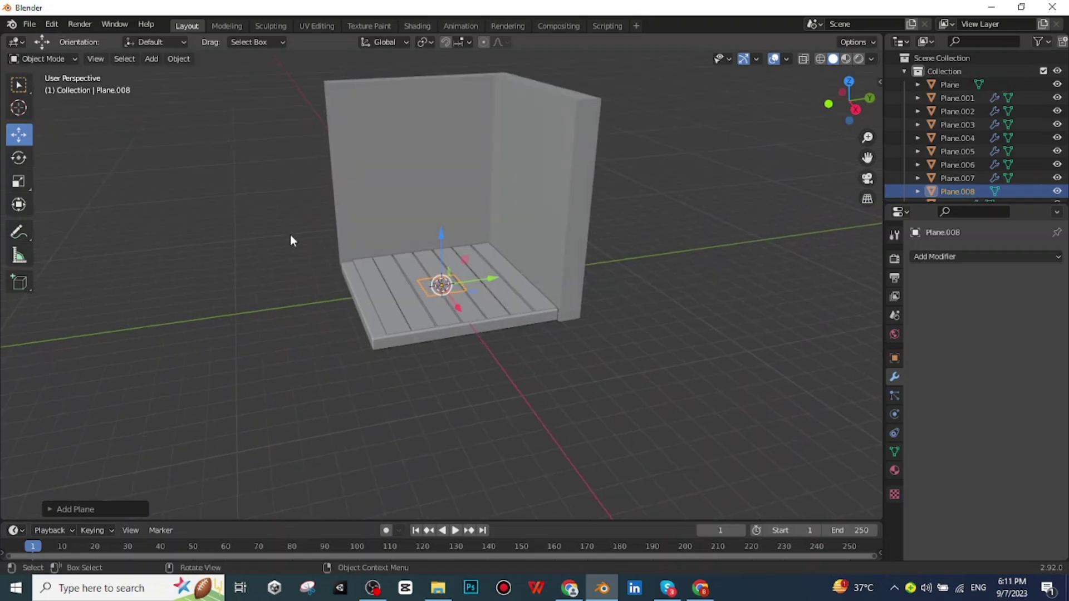
Stand the new plane upright, place it against the inner face of the Y-side wall and scale it into a tall rectangle.
left_click_drag(441, 219, 484, 189)
left_click(18, 158)
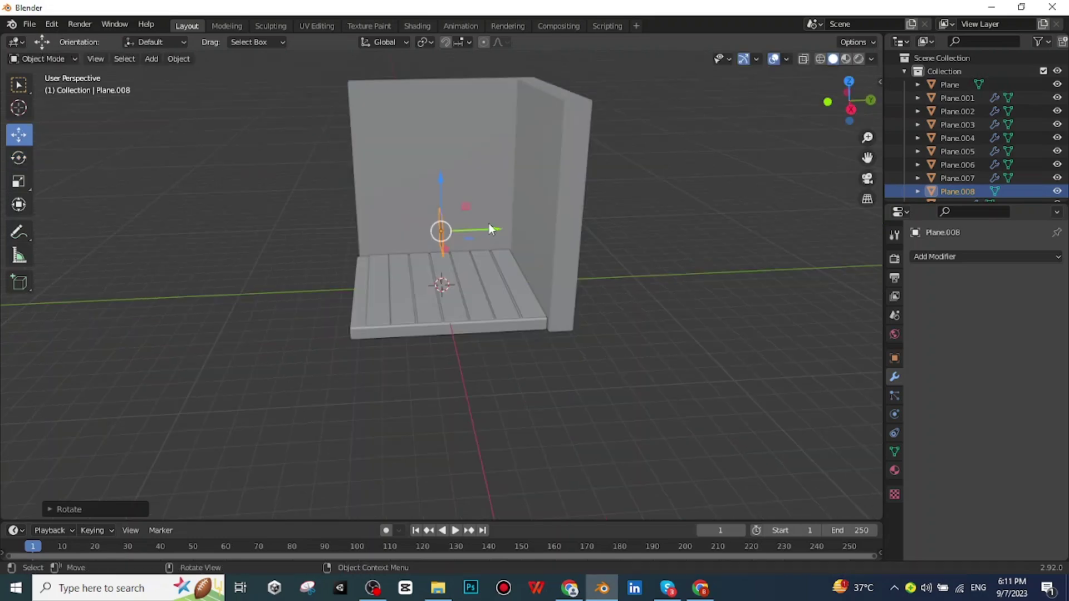
left_click_drag(490, 228, 585, 232)
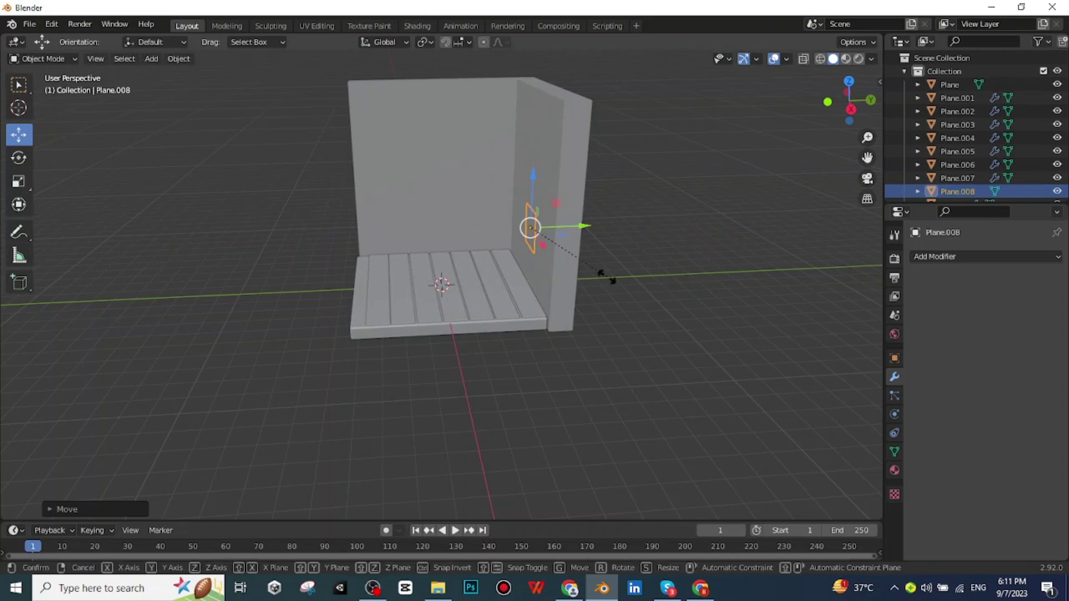
key("s")
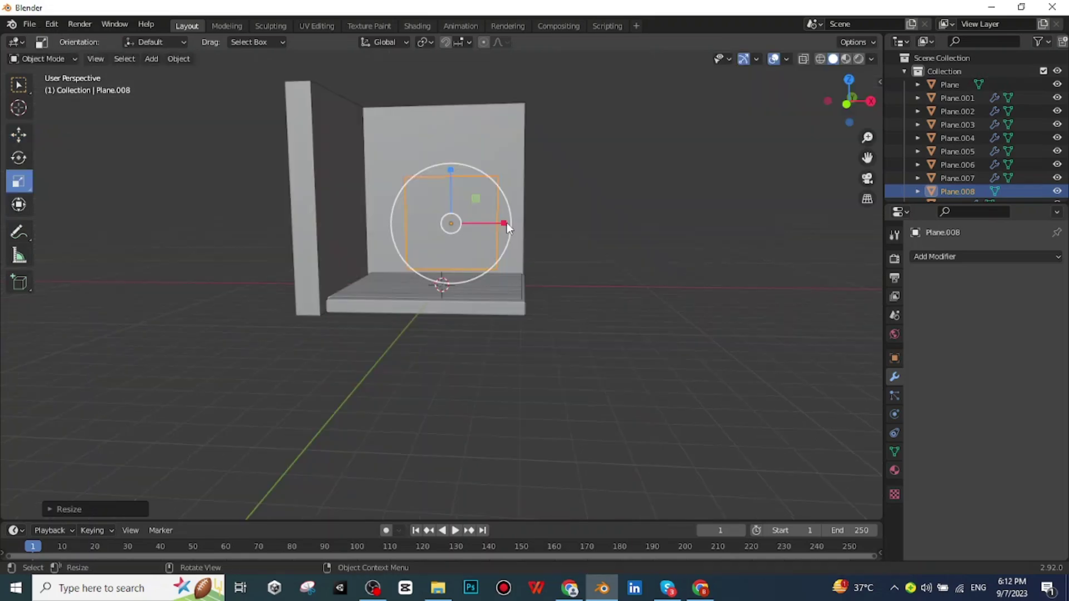
left_click_drag(507, 225, 484, 221)
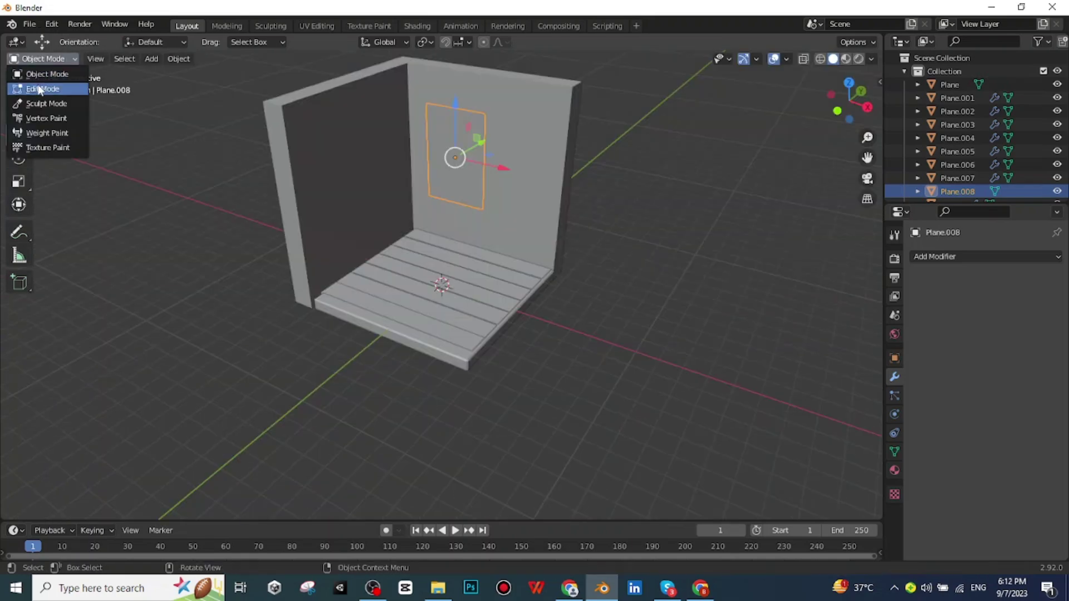
Form a picture frame from the upright plane by extruding it, insetting the front face and recessing that face about 0.52 m.
left_click(33, 87)
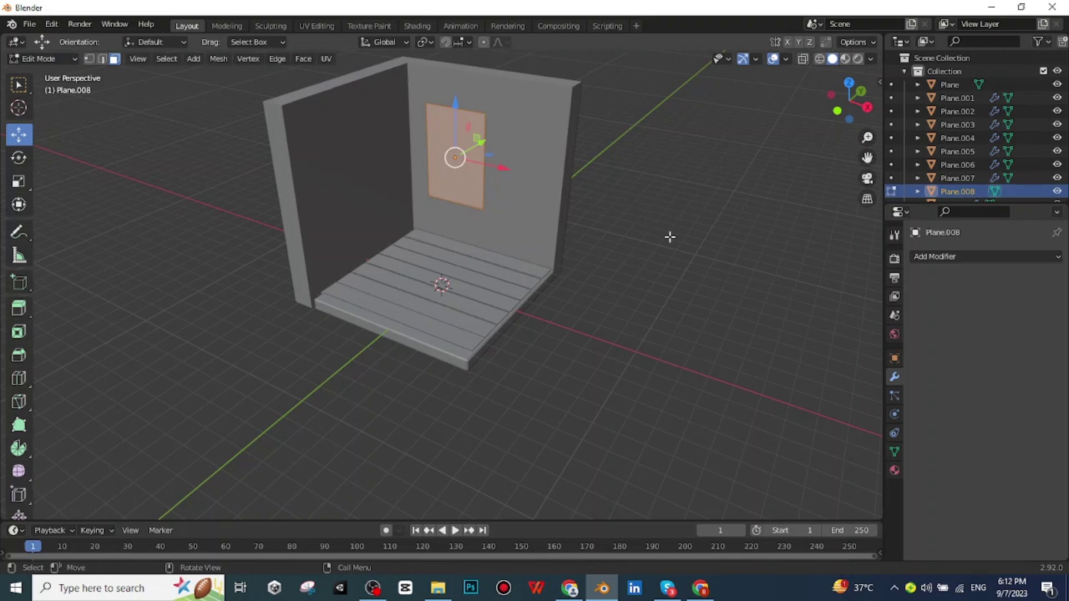
key("e")
left_click(664, 237)
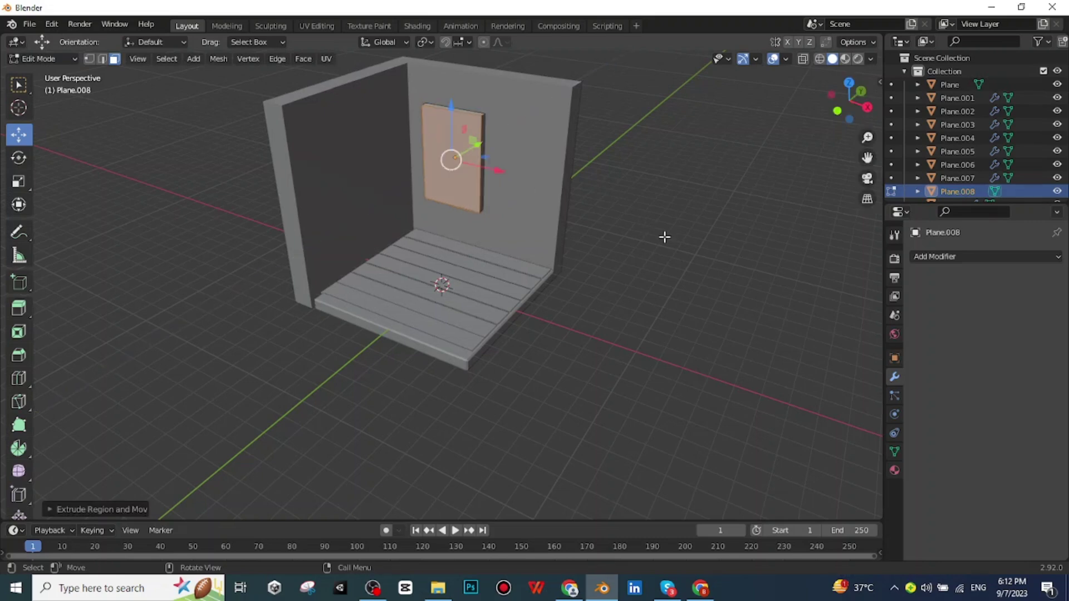
key("i")
left_click(661, 235)
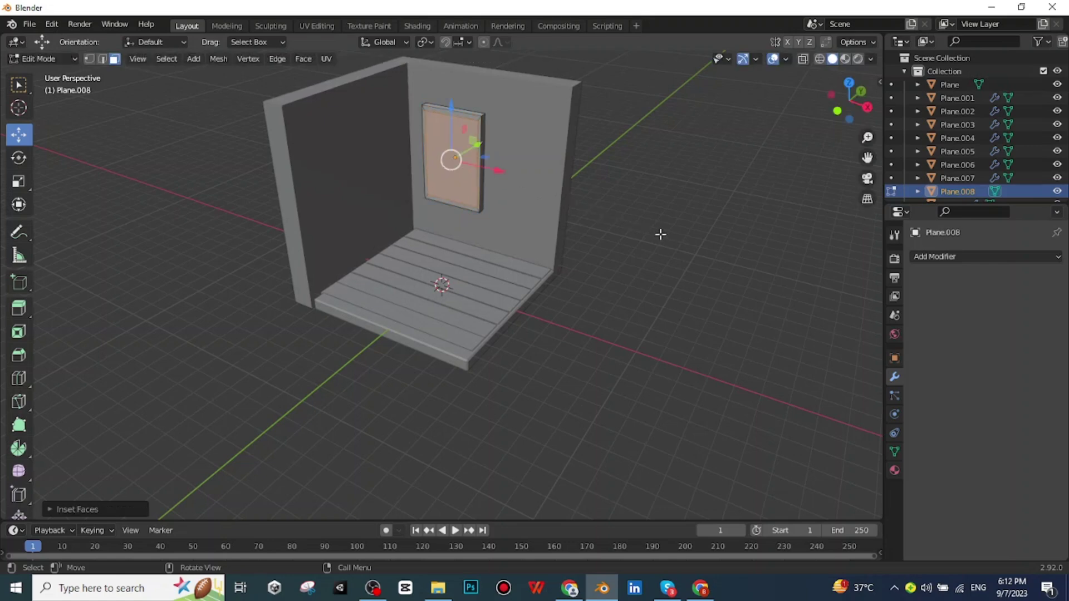
key("e")
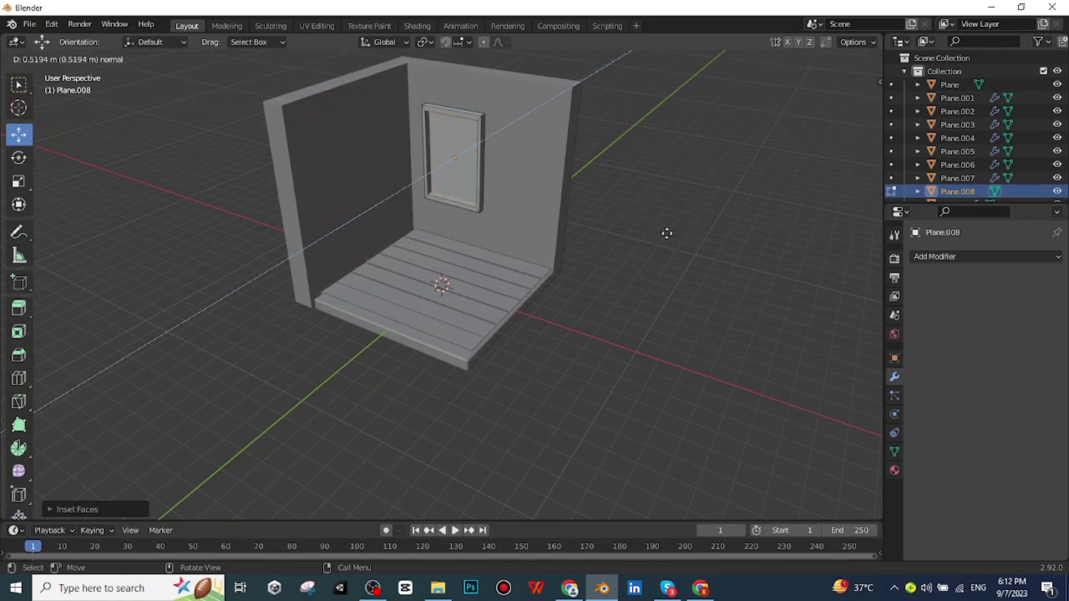
left_click(668, 233)
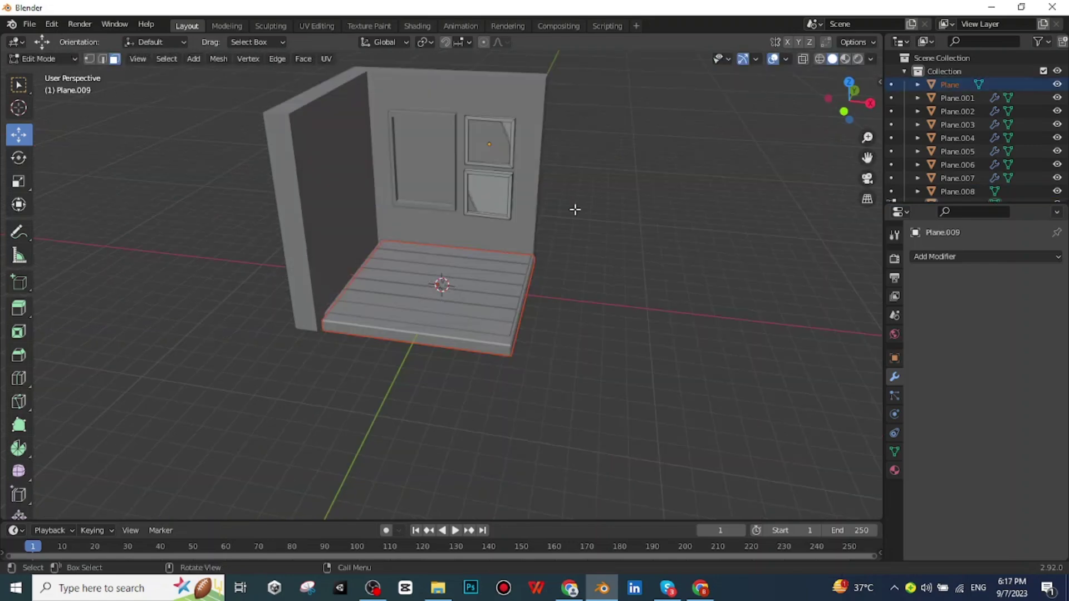
Return to Object Mode, add a cube mesh at the origin and scale it up uniformly.
middle_click_drag(651, 229, 544, 189)
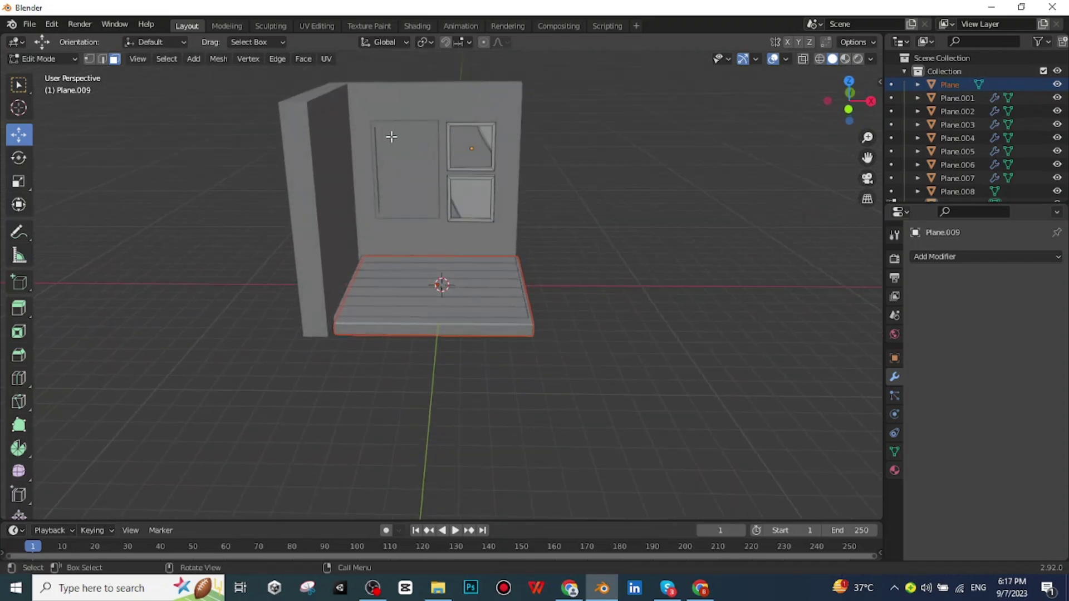
middle_click_drag(624, 173, 601, 227)
scroll(629, 233, "down", 1)
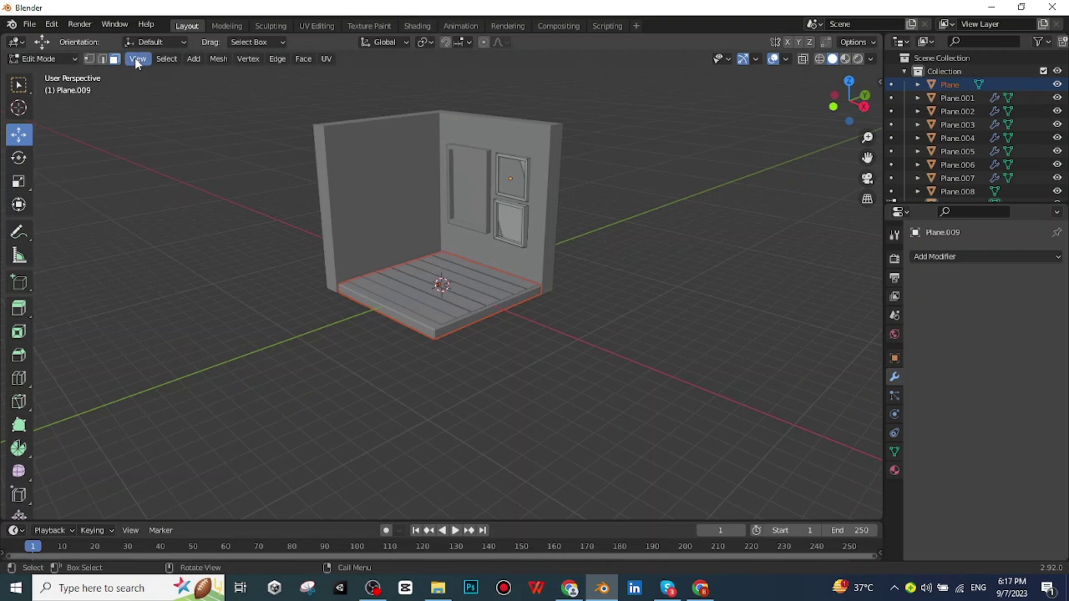
left_click(51, 55)
left_click(48, 74)
left_click(152, 59)
mouse_move(200, 72)
left_click(278, 85)
key("s")
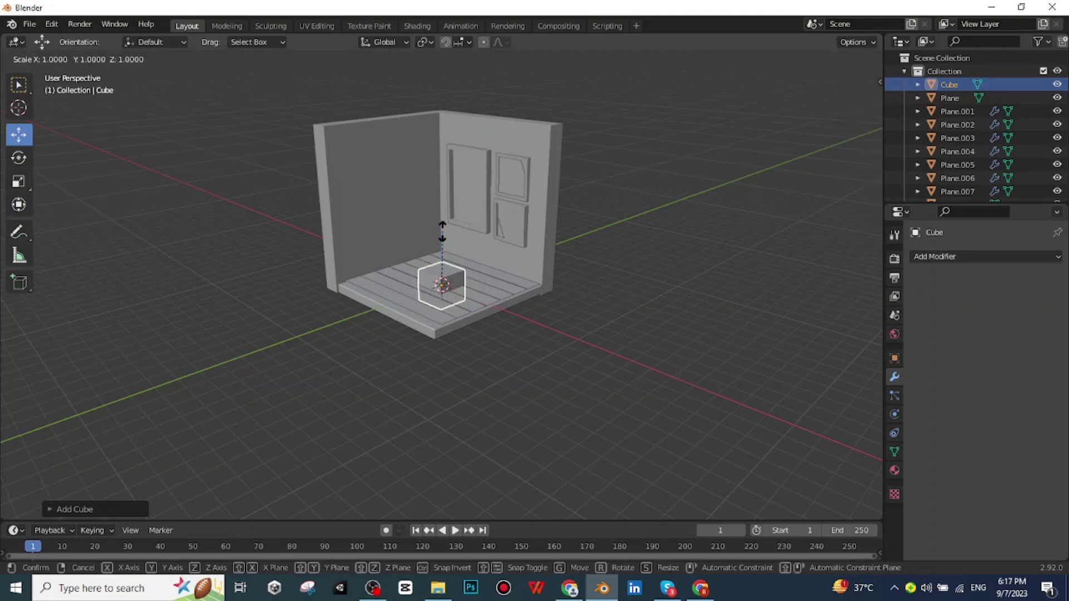
Flatten the cube along the X axis into a thin panel and place it against the bare wall.
left_click(30, 183)
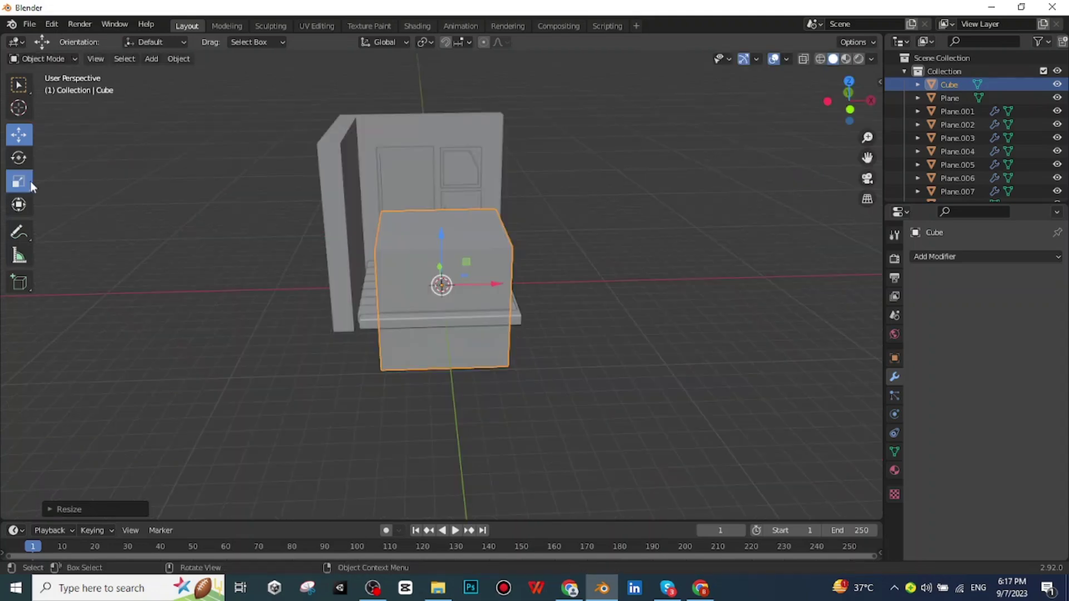
left_click_drag(495, 284, 390, 288)
key("shift+space")
key("g")
middle_click_drag(591, 262, 635, 265)
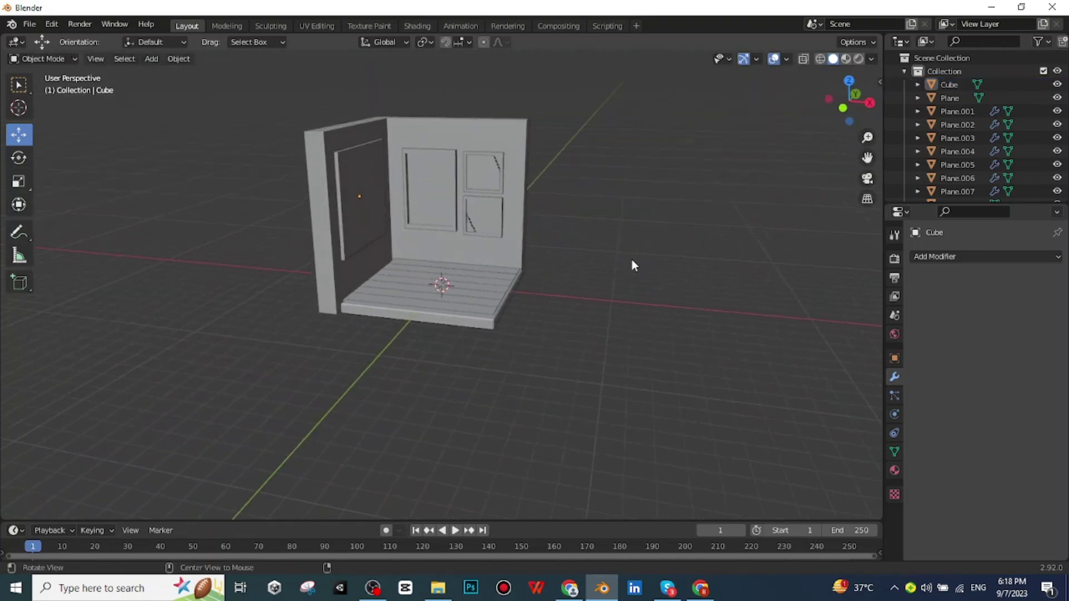
In Edit Mode, inset the wall panel's front face slightly and extrude the inner face into the panel to form a window frame.
left_click(42, 58)
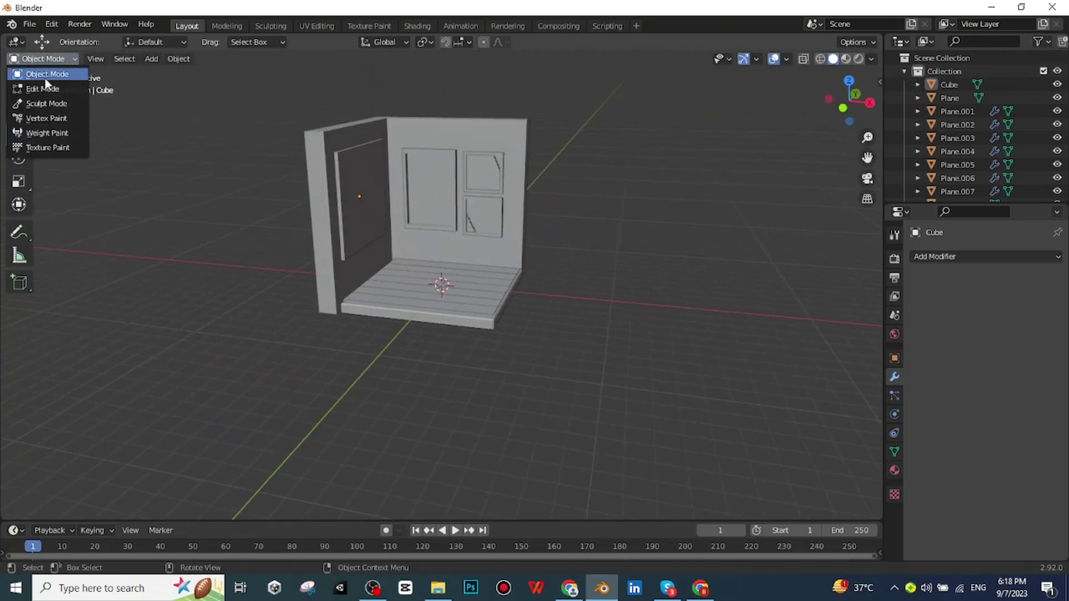
left_click(35, 86)
middle_click_drag(629, 247, 557, 239)
left_click(102, 59)
left_click(392, 199)
left_click(384, 181)
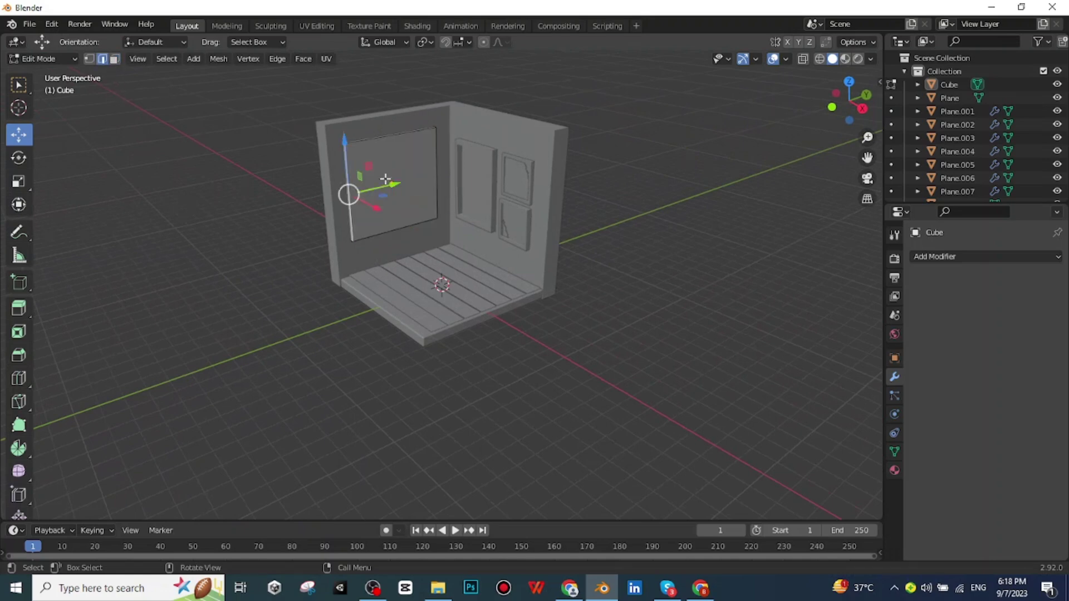
left_click(115, 59)
left_click(395, 183)
key("i")
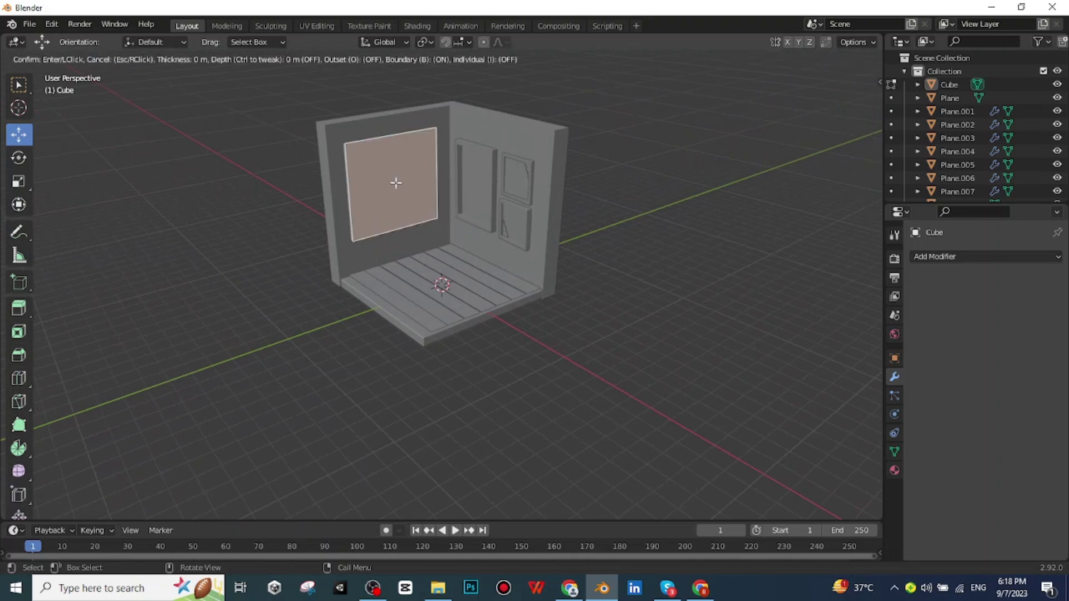
left_click(478, 220)
key("e")
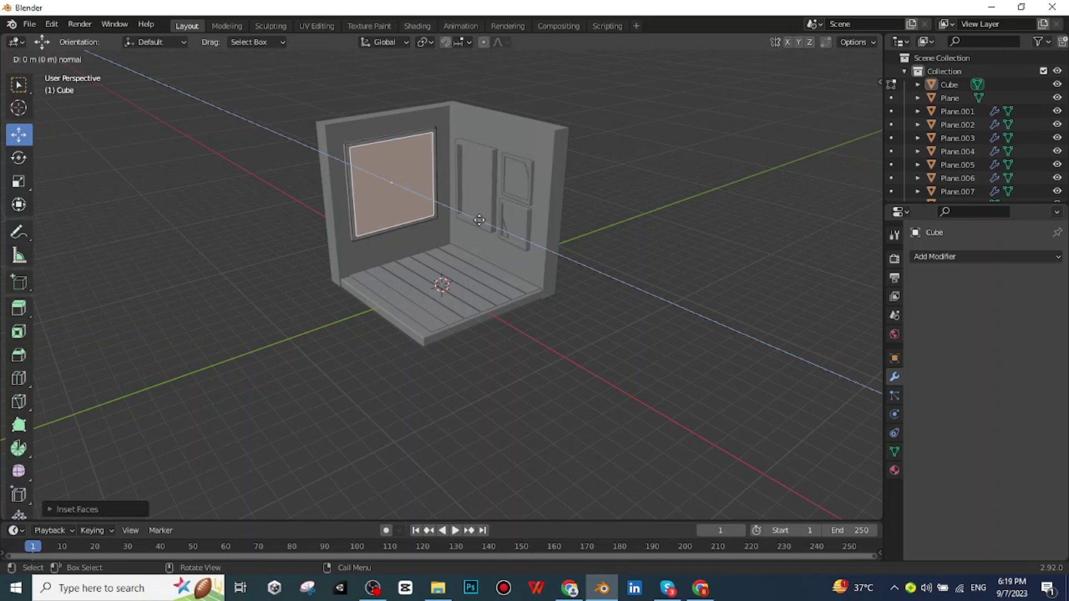
left_click(479, 219)
Add closely spaced pairs of vertical and horizontal loop cuts across the window's middle to outline the crossing bars.
middle_click_drag(530, 237, 436, 212)
left_click(639, 270)
key("ctrl+r")
left_click(426, 211)
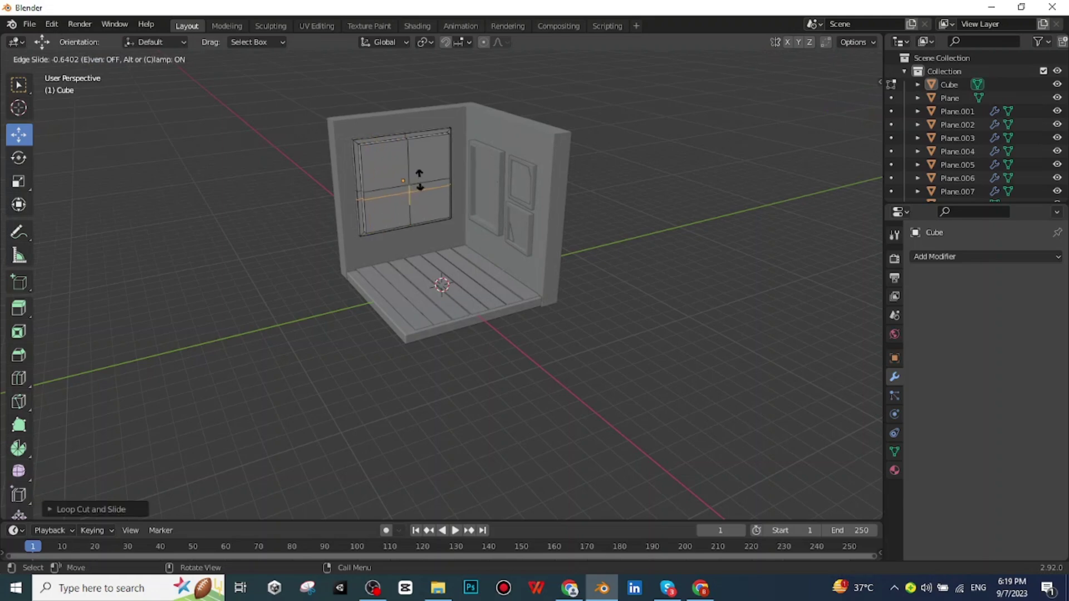
left_click(419, 180)
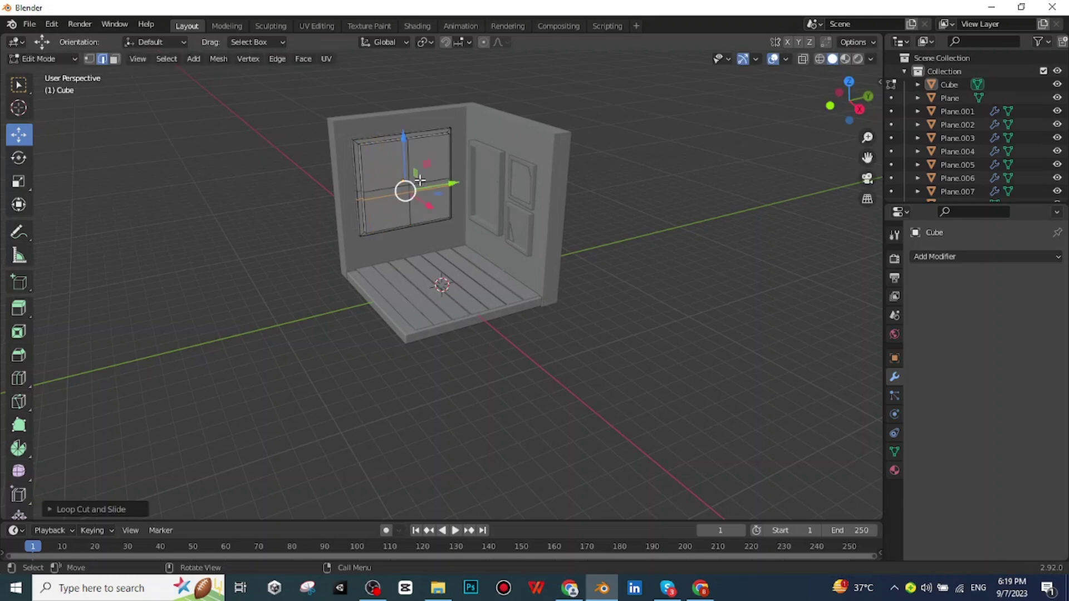
key("ctrl+r")
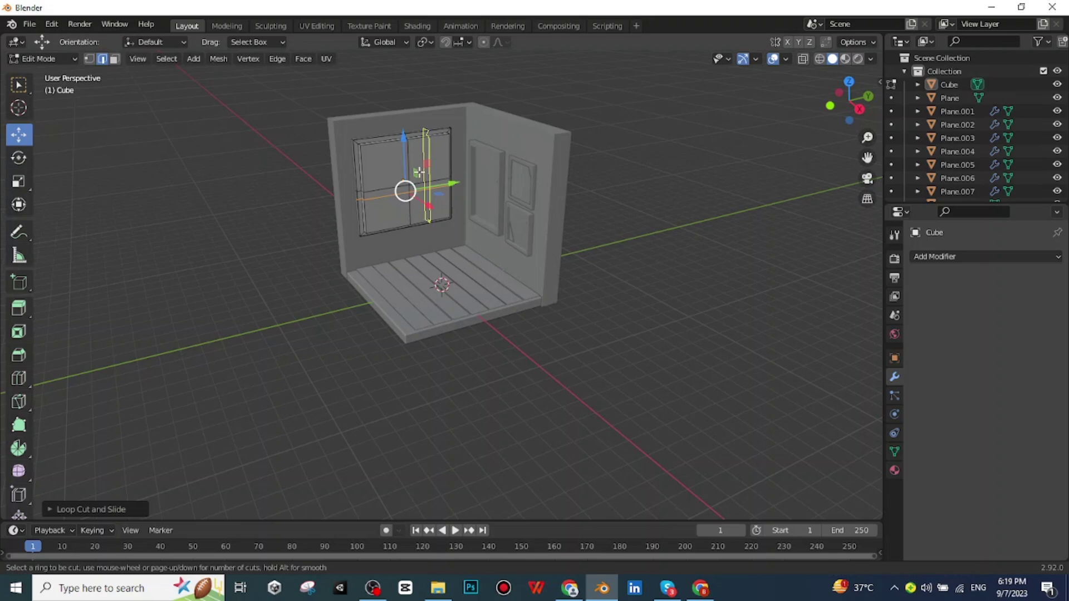
left_click(423, 172)
left_click(432, 177)
Extrude the four window pane faces inward so the crossing bars stand out, and return to Object Mode.
middle_click_drag(432, 177, 131, 78)
left_click(114, 59)
left_click(459, 167)
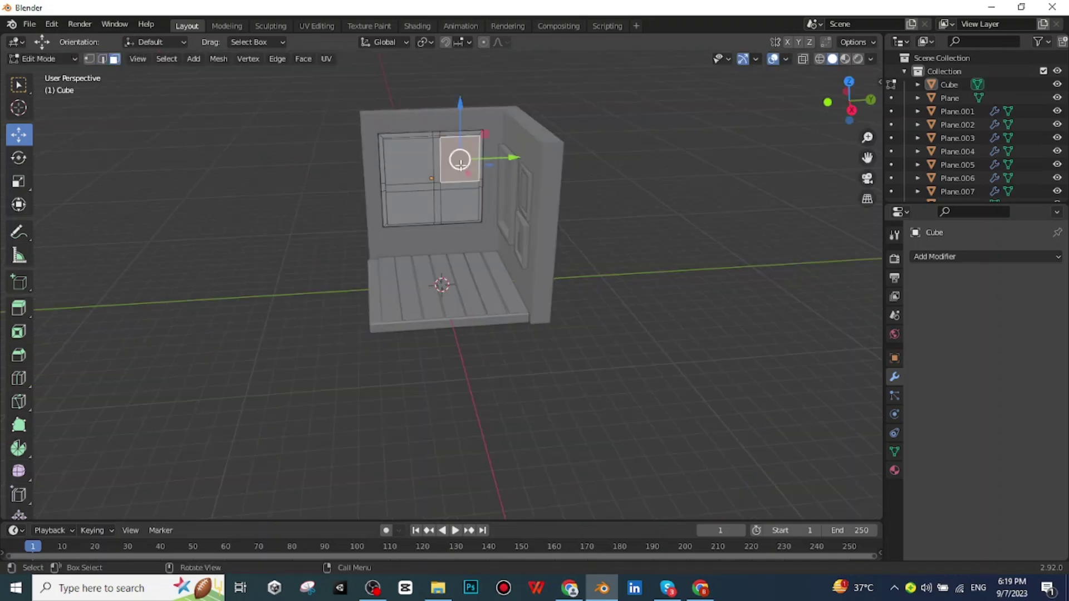
left_click(403, 162, "shift")
left_click(421, 207, "shift")
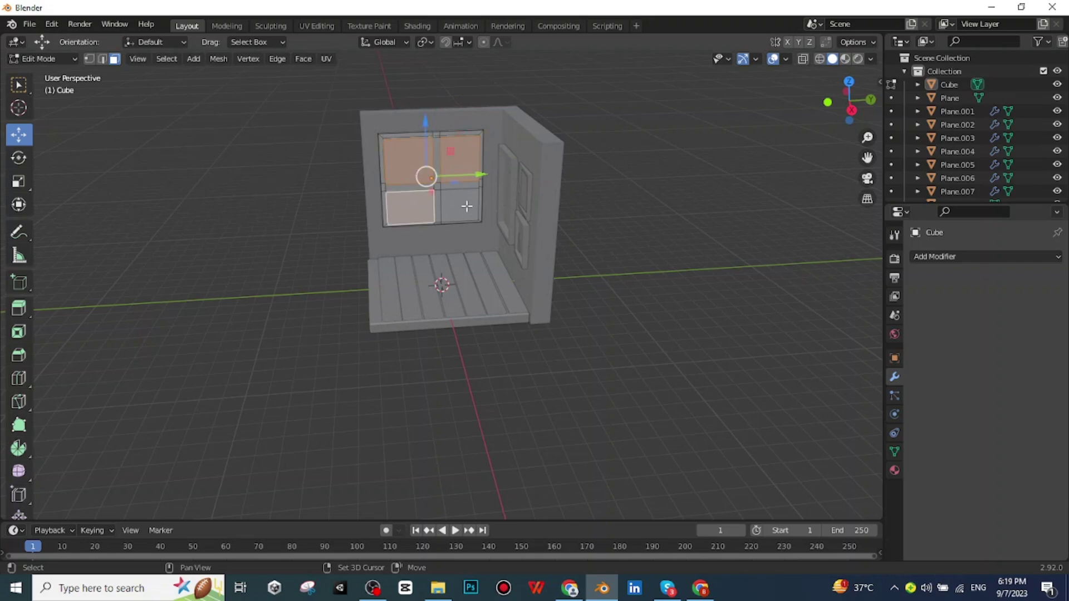
left_click(466, 206, "shift")
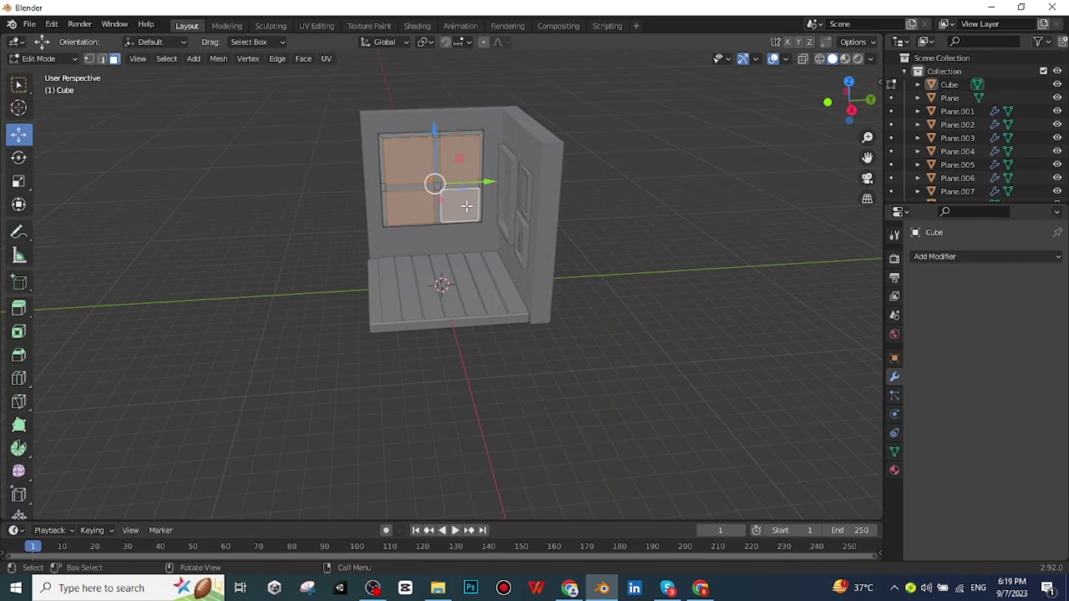
key("e")
left_click(466, 201)
middle_click_drag(466, 201, 563, 322)
mouse_move(624, 304)
middle_mouse_down()
mouse_move(609, 329)
mouse_move(620, 308)
middle_mouse_up()
key("Tab")
Add a plane mesh at the origin and scale it up.
left_click(151, 58)
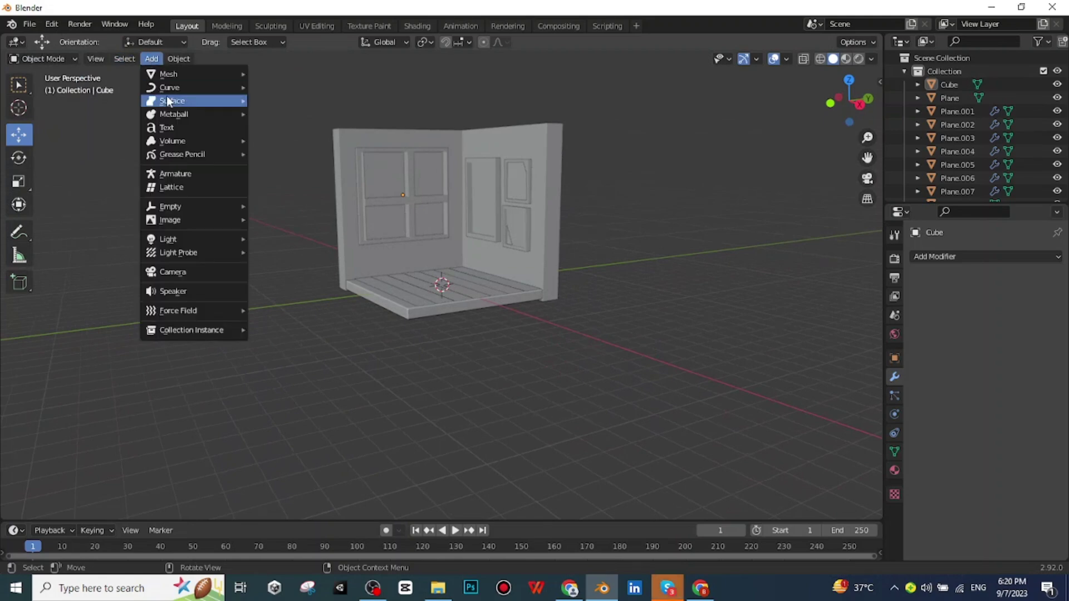
mouse_move(243, 73)
left_click(279, 74)
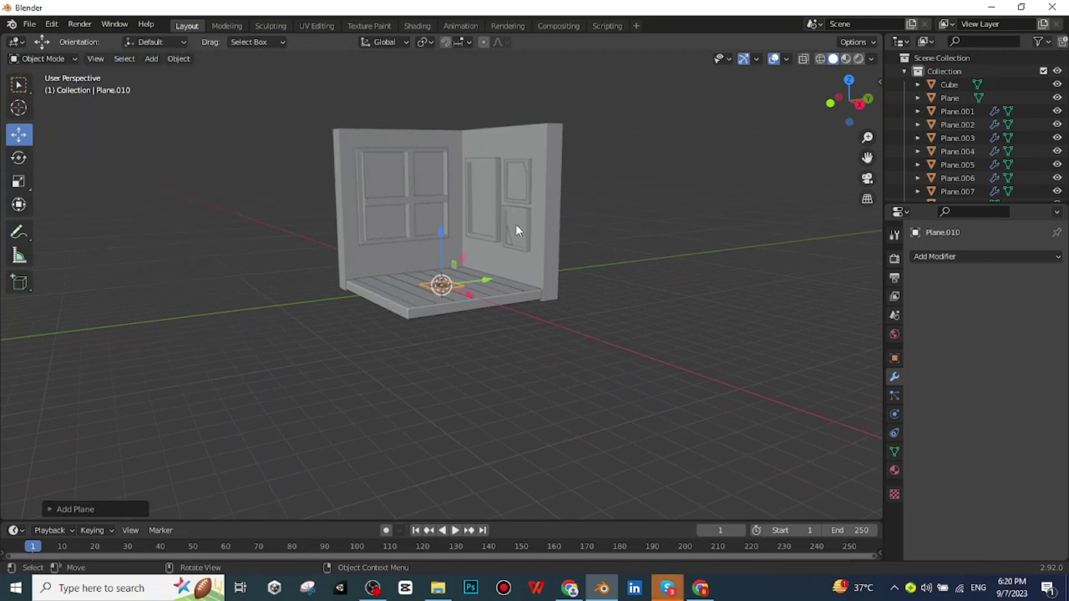
key("s")
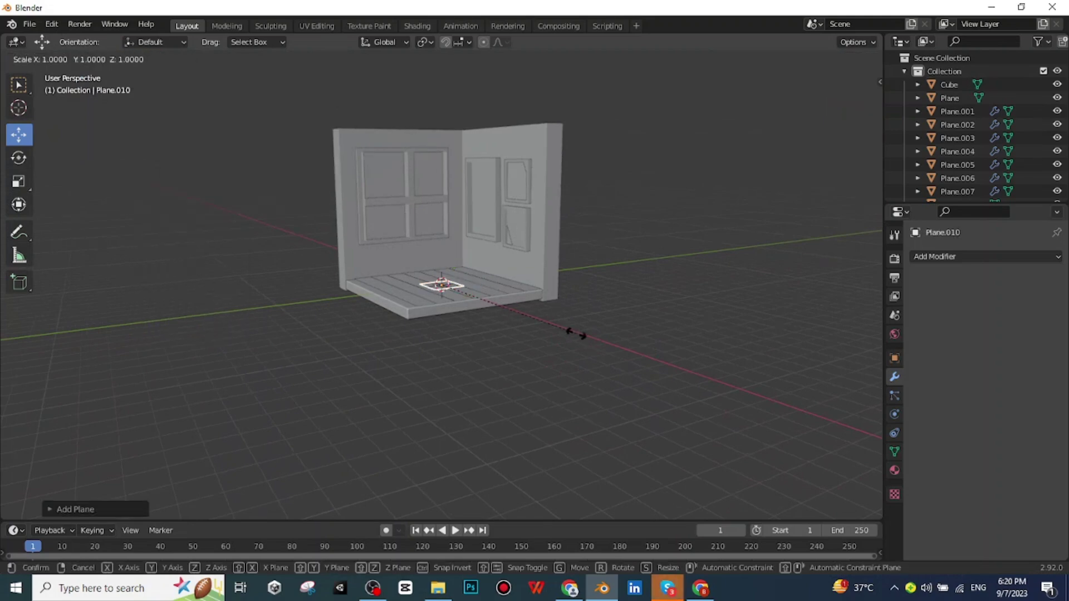
left_click(733, 365)
Position the rectangular plane just above the plank floor, alongside the wall with the picture frames.
middle_click_drag(733, 365, 540, 278)
left_click(22, 137)
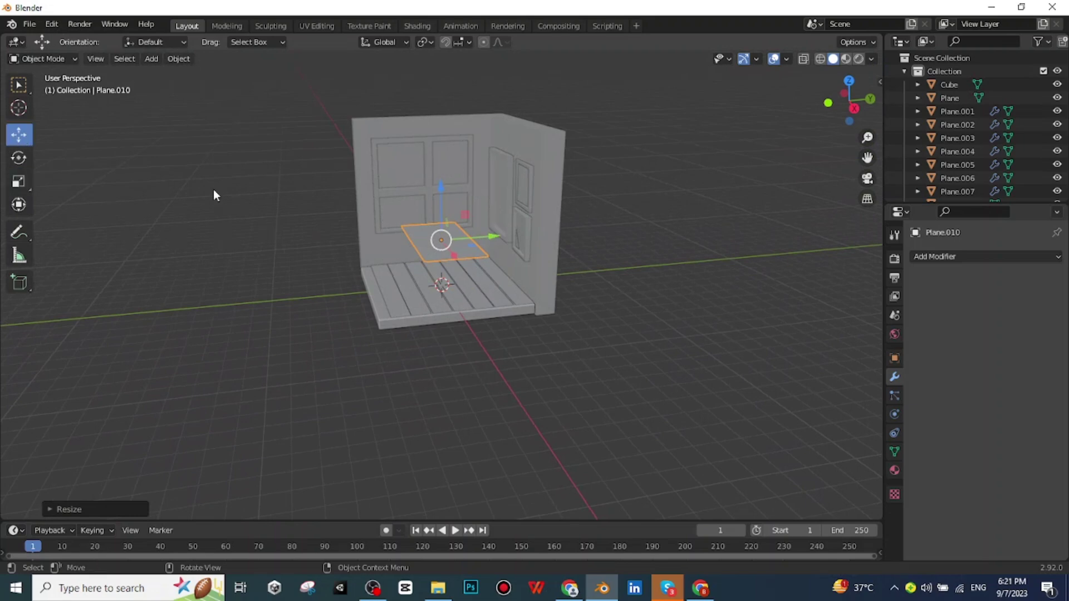
left_click_drag(441, 240, 474, 268)
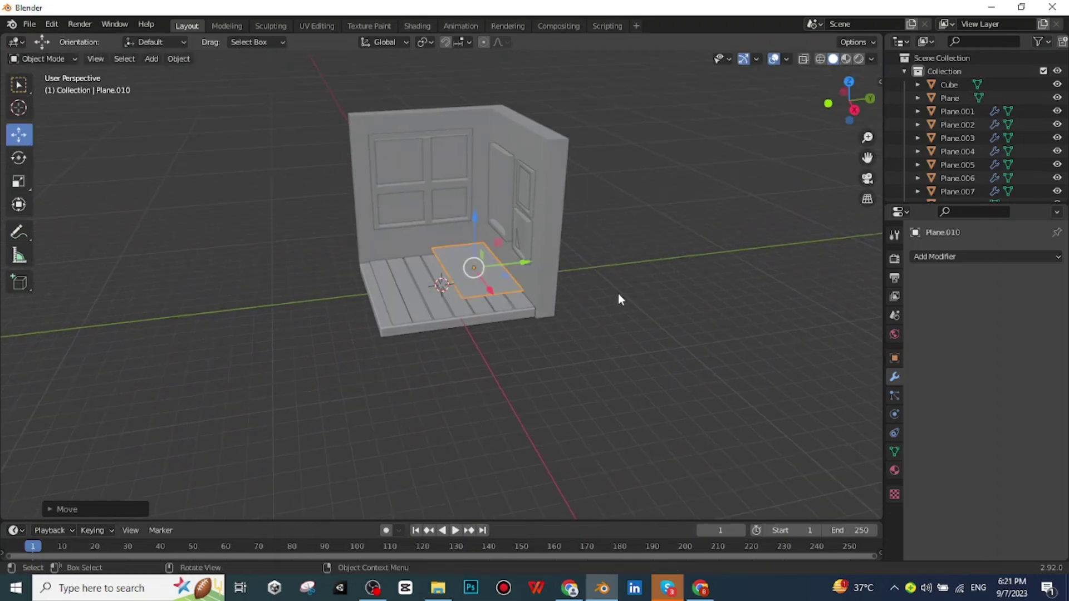
In Edit Mode, extrude the rectangular plane into a low slab, select its linked geometry and slide the vertices.
key("Tab")
middle_click_drag(618, 296, 491, 286)
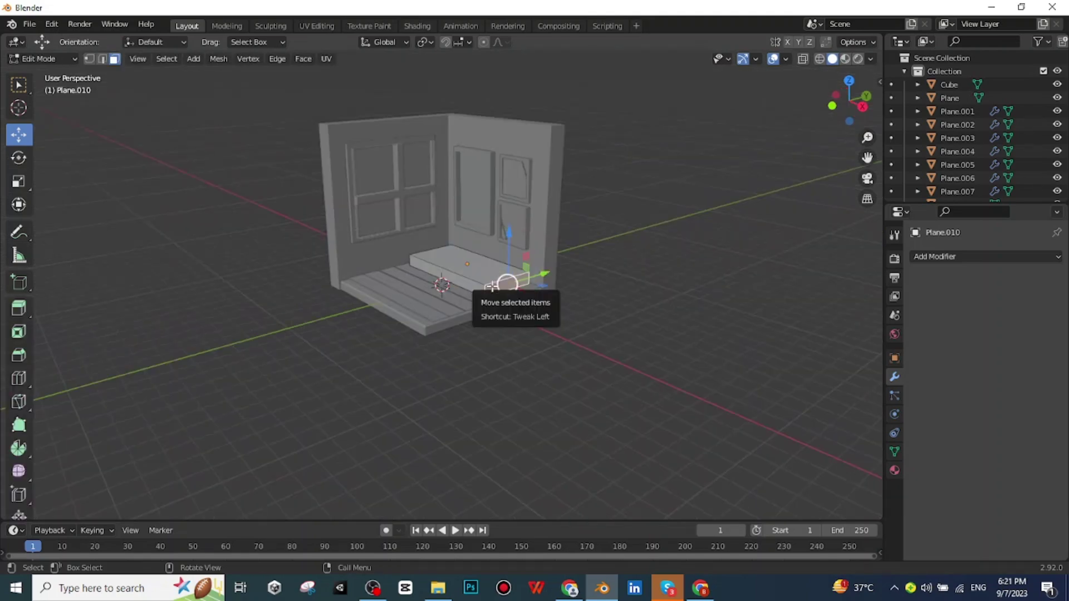
key("l")
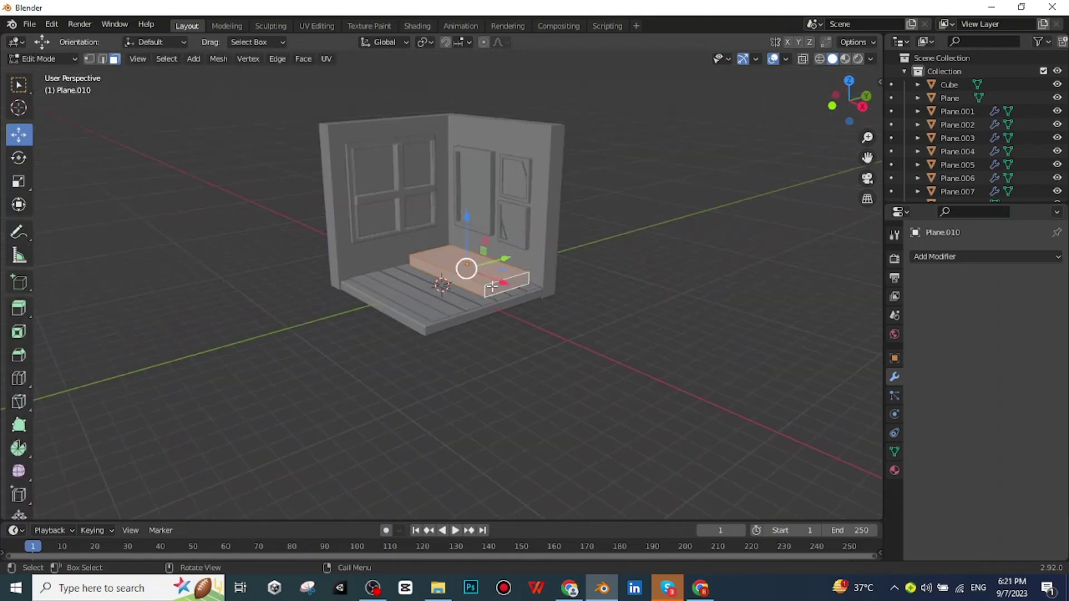
key("g")
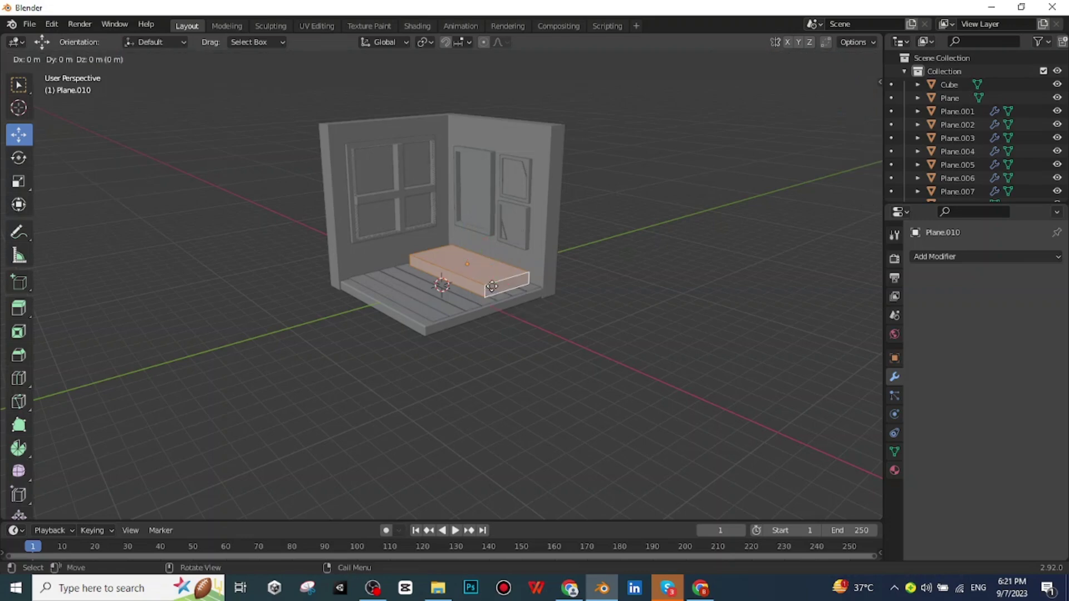
key("g")
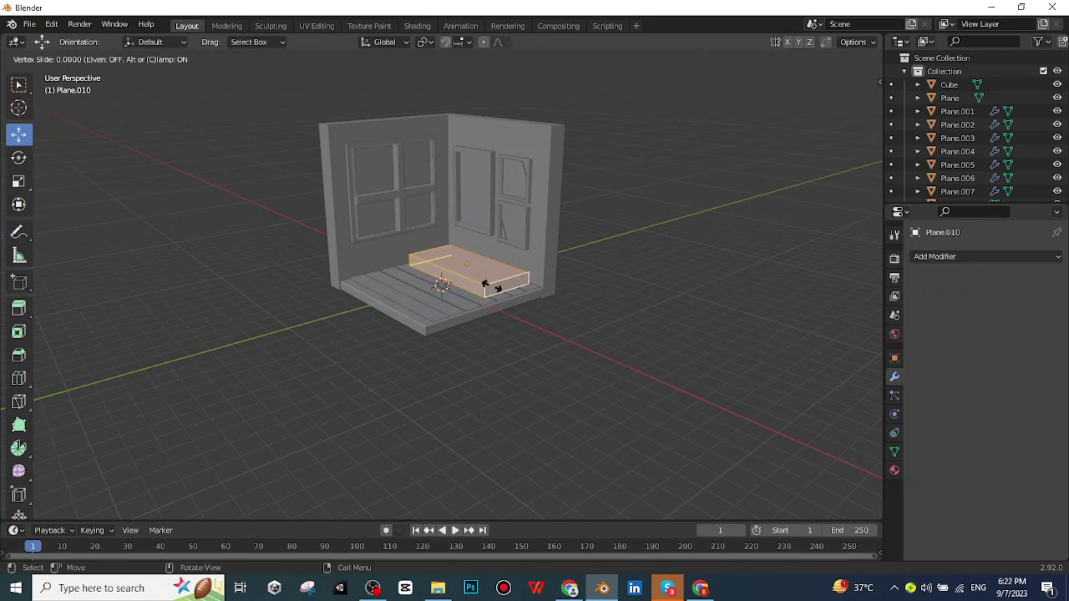
left_click(497, 288)
Duplicate the slab's top face in place.
middle_click_drag(497, 288, 616, 372)
scroll(616, 373, "up", 3)
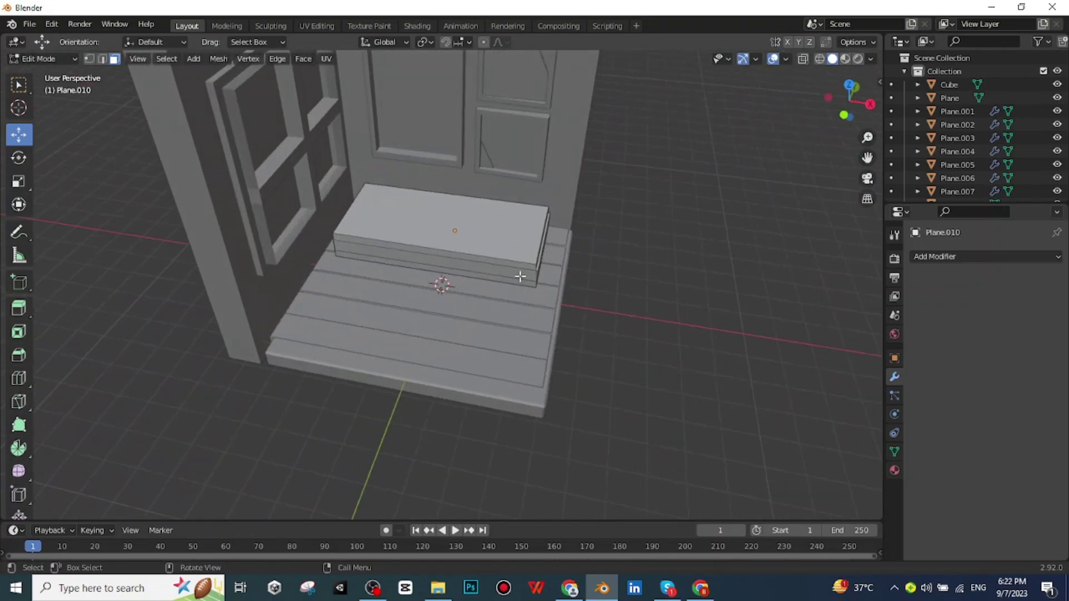
left_click(505, 249)
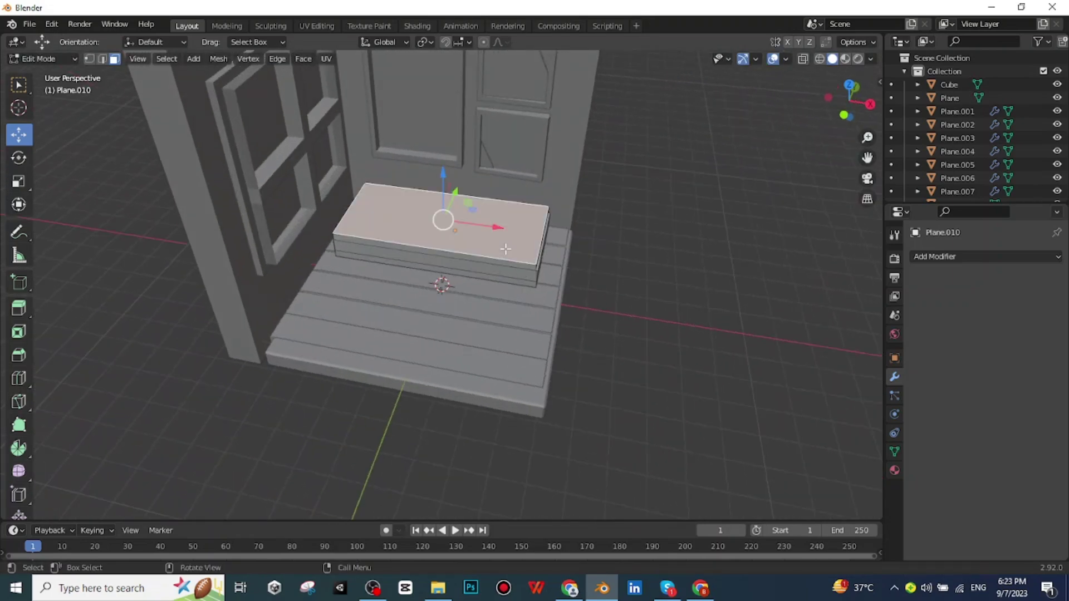
key("shift")
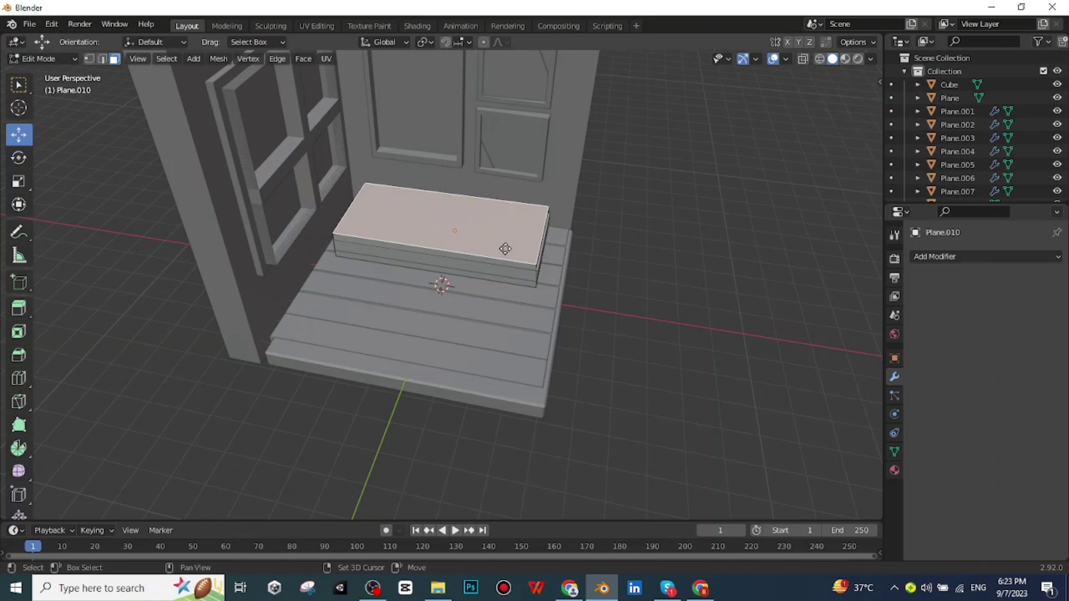
key("shift+d")
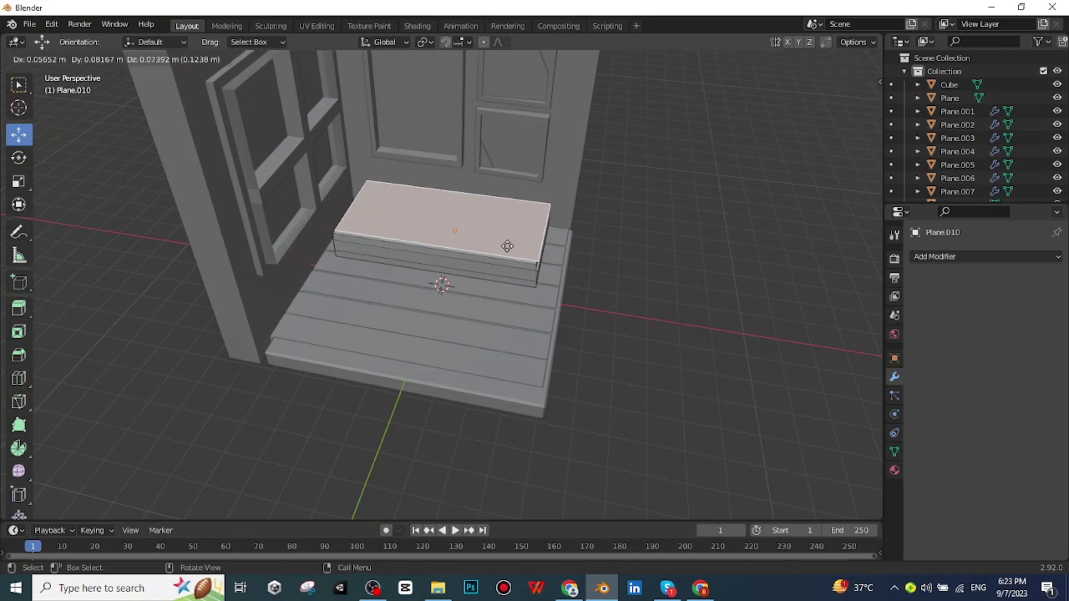
right_click(505, 245)
Resize the duplicated face along X to cover the slab's foot end and extrude it up slightly as a blanket layer.
middle_click_drag(490, 240, 441, 219)
key("shift+space")
key("s")
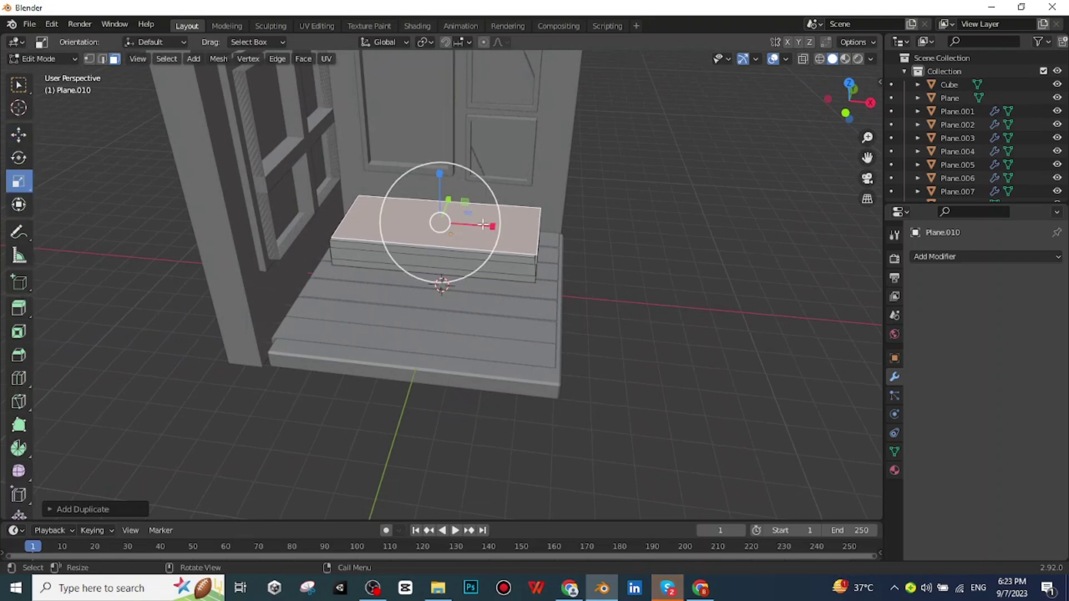
left_click_drag(488, 226, 530, 231)
left_click(18, 134)
middle_click_drag(530, 231, 716, 346)
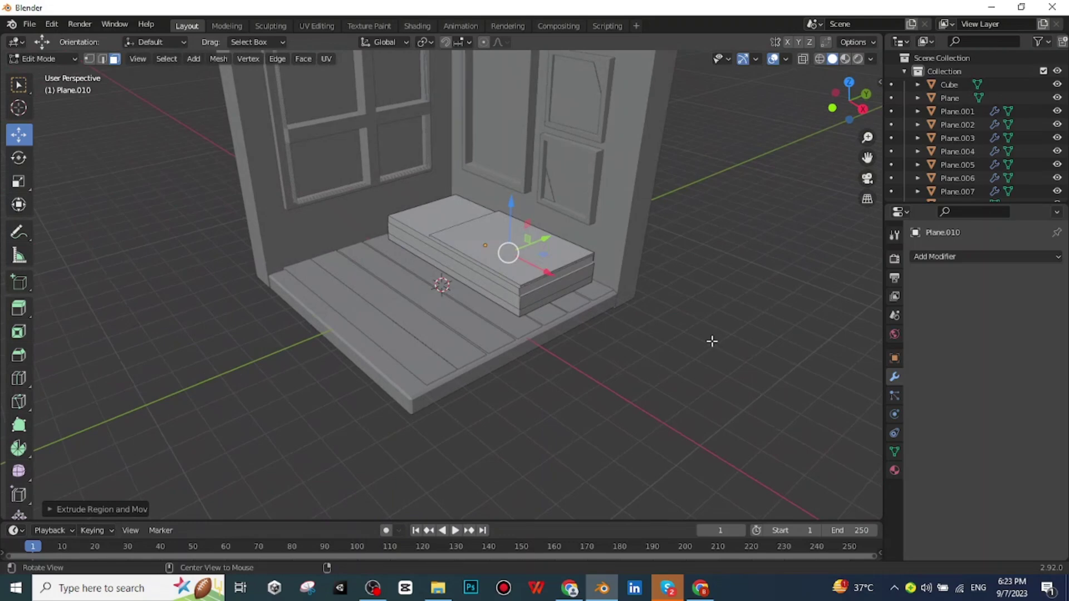
middle_click_drag(711, 295, 696, 306)
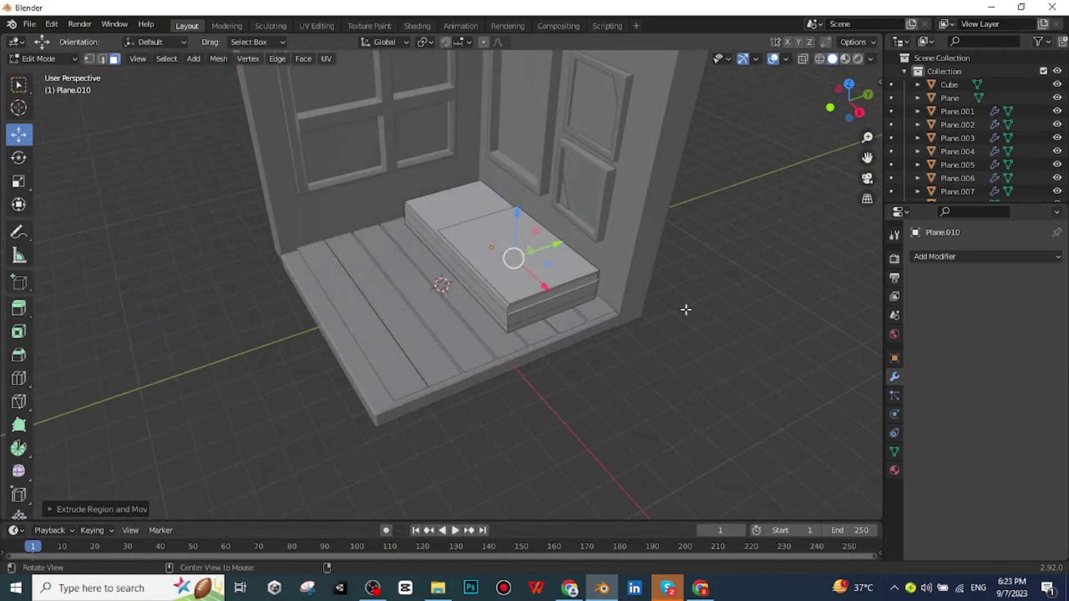
Return to Object Mode, add a cube and scale it into a slim upright post.
left_click(57, 59)
left_click(37, 74)
left_click(95, 59)
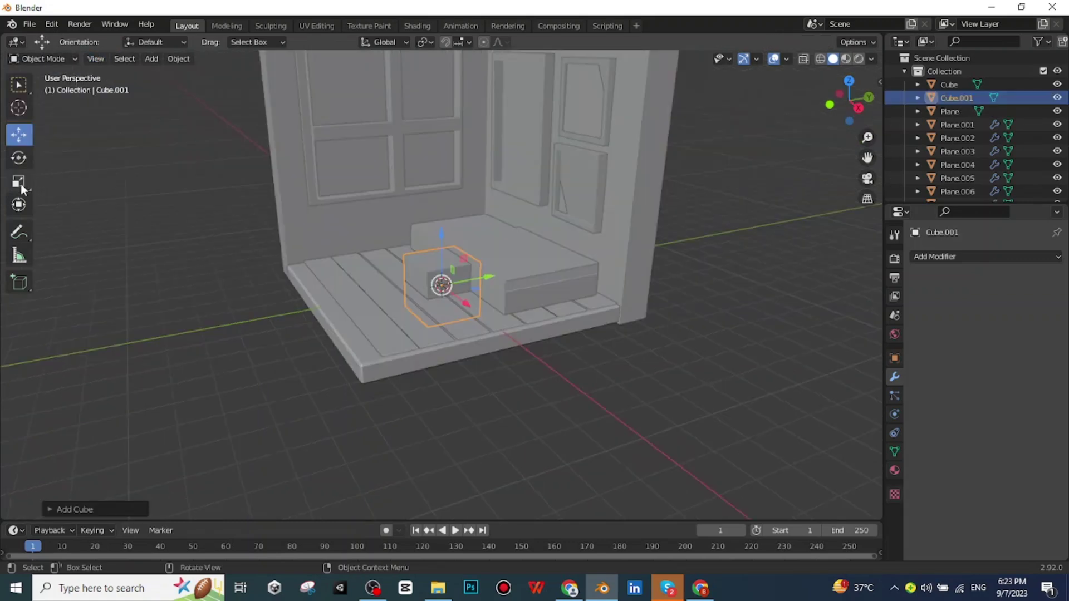
left_click(18, 182)
left_click_drag(423, 236, 435, 259)
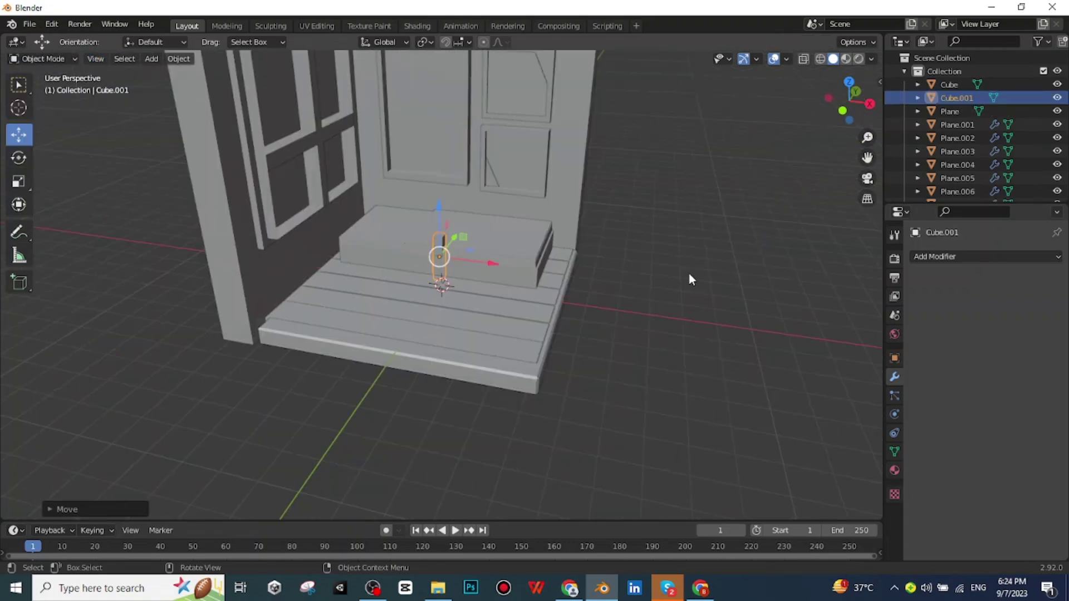
Move the post along X to the slab's corner and place matching posts at the other corners.
middle_click_drag(689, 272, 505, 260)
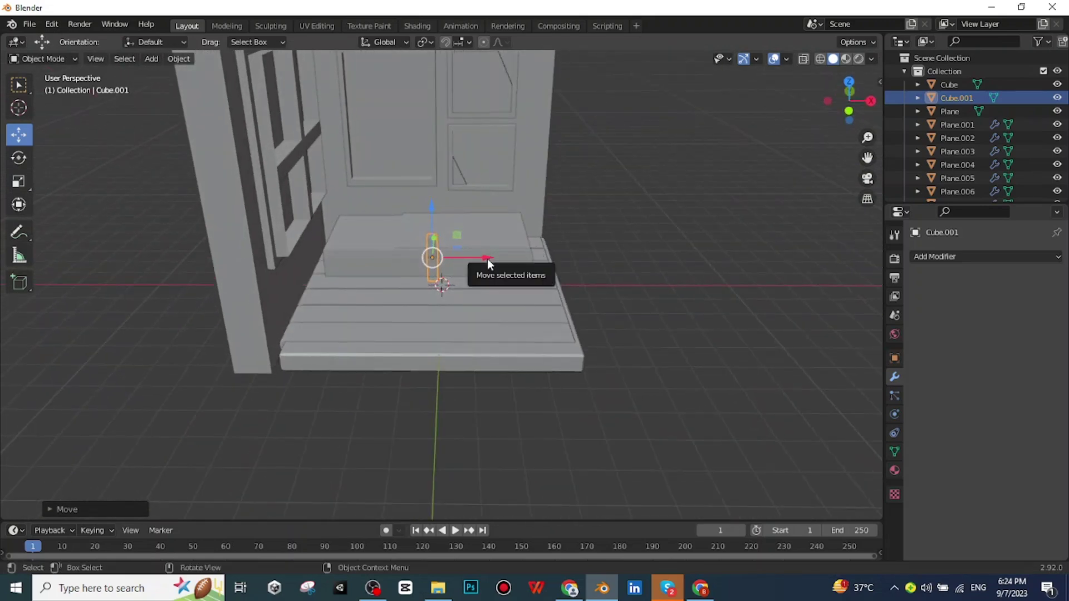
left_click_drag(488, 263, 577, 259)
middle_click_drag(576, 259, 547, 329)
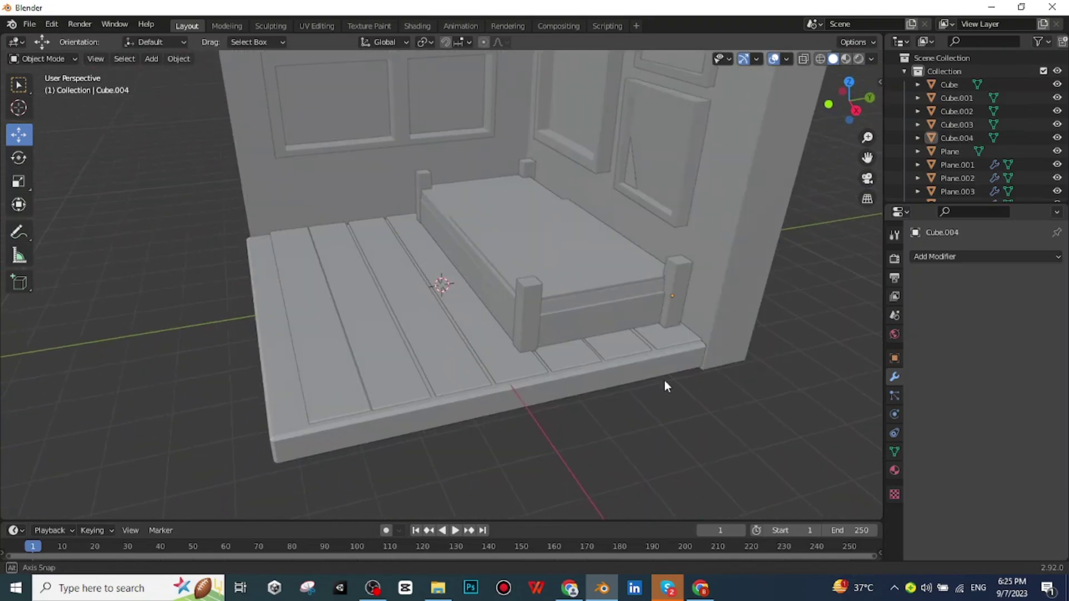
Add a UV sphere, scale it down to a small ball and raise it for use as a knob on the bed posts.
scroll(664, 380, "up", 2)
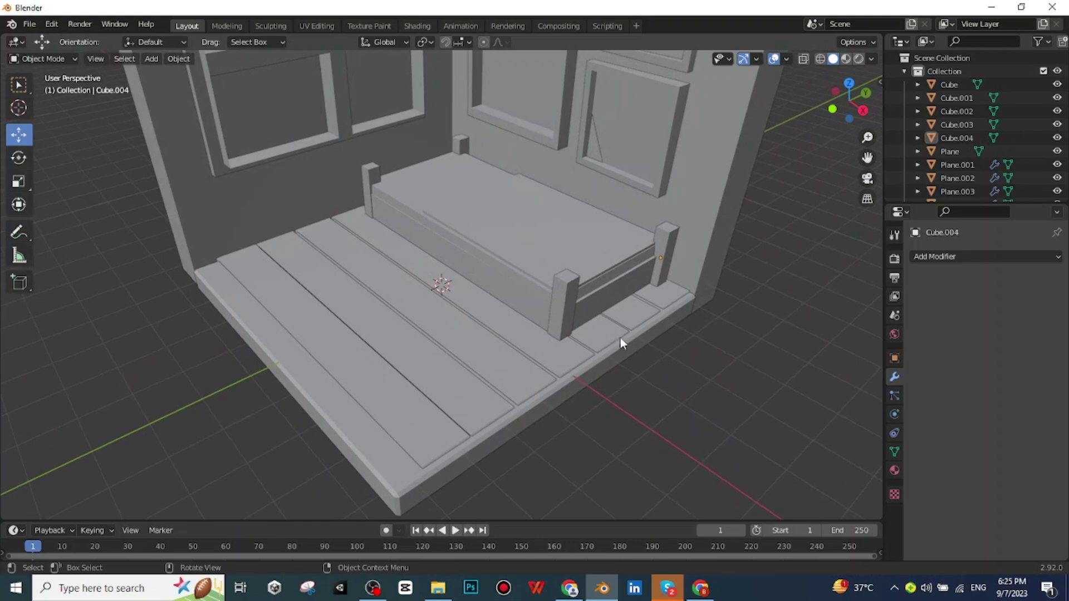
scroll(674, 401, "down", 1)
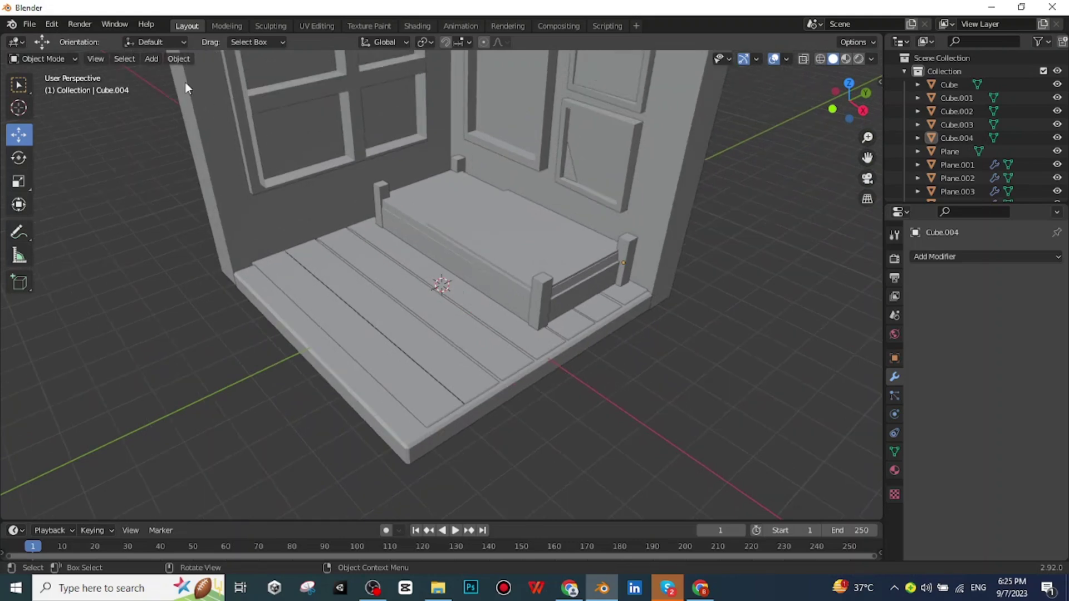
left_click(151, 58)
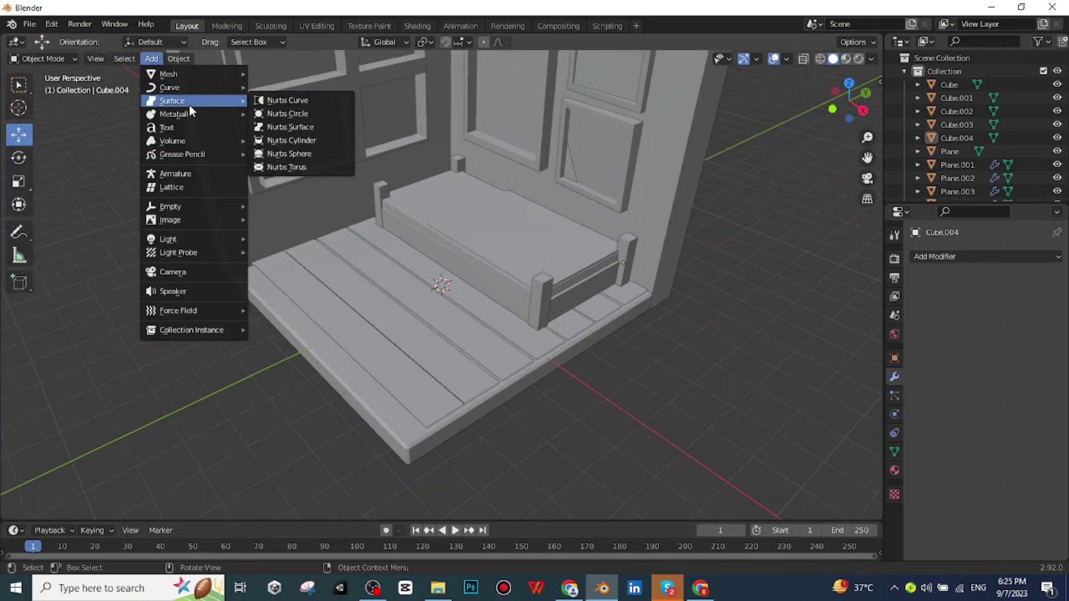
left_click(287, 114)
key("s")
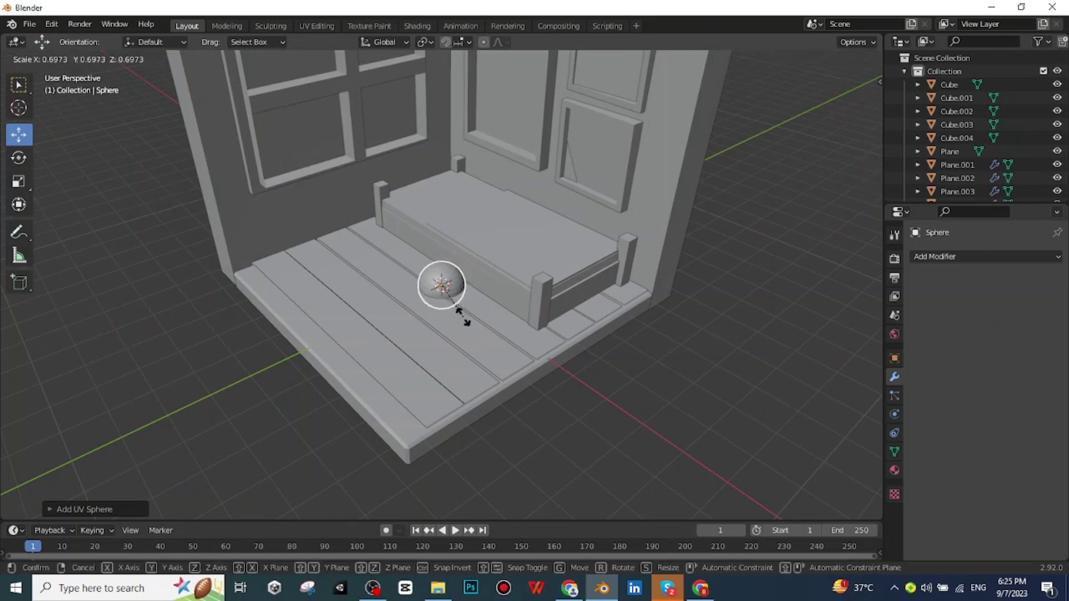
left_click(448, 295)
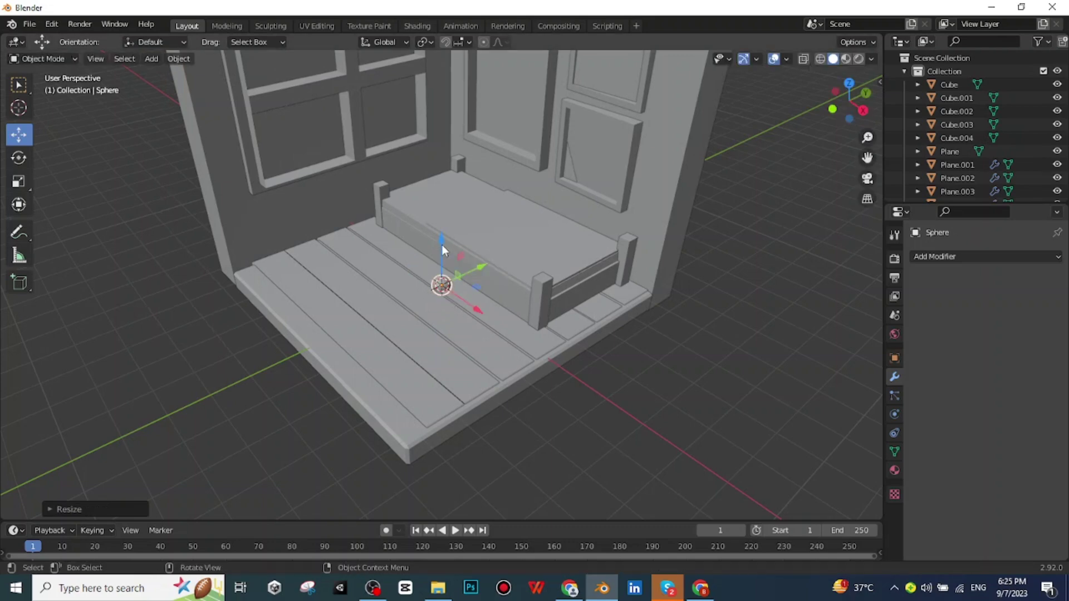
left_click_drag(441, 236, 447, 182)
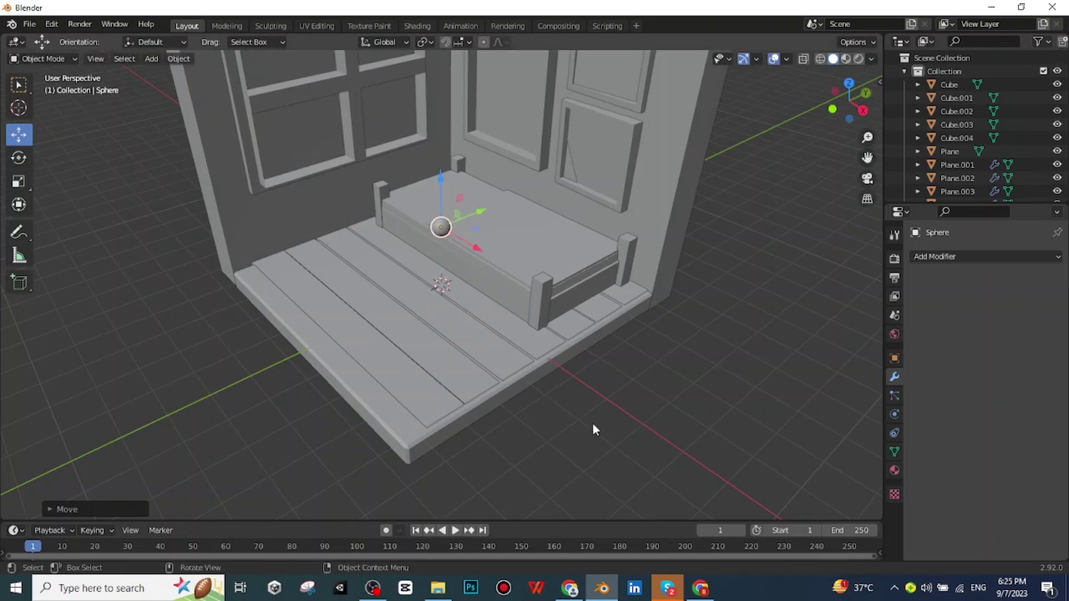
middle_click_drag(557, 425, 613, 430)
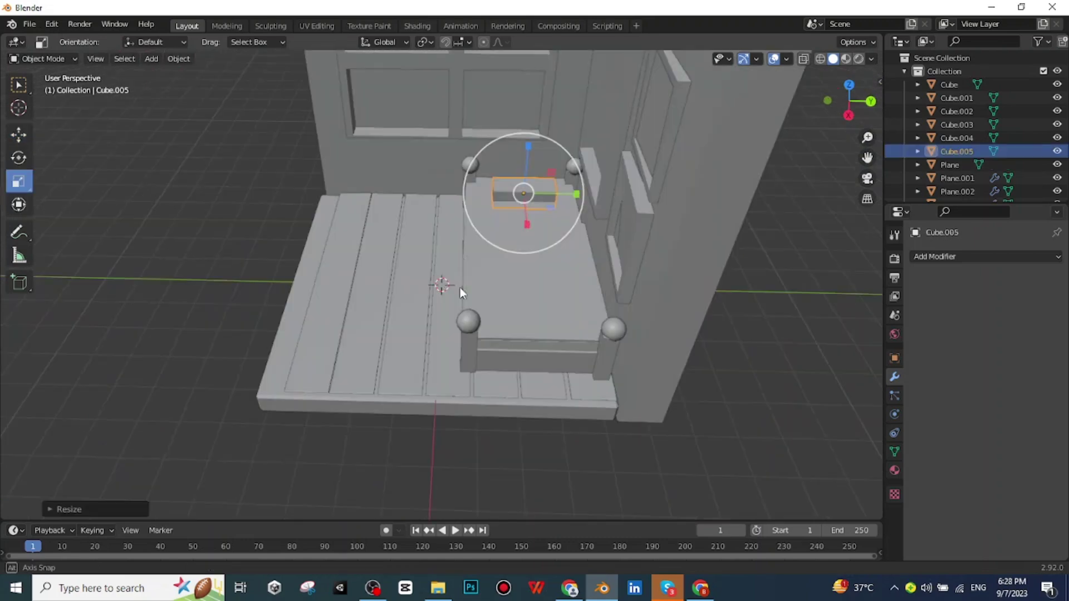
In Edit Mode, bevel the edges of the flattened pillow block at the head of the bed.
middle_click_drag(459, 287, 459, 265)
left_click(43, 58)
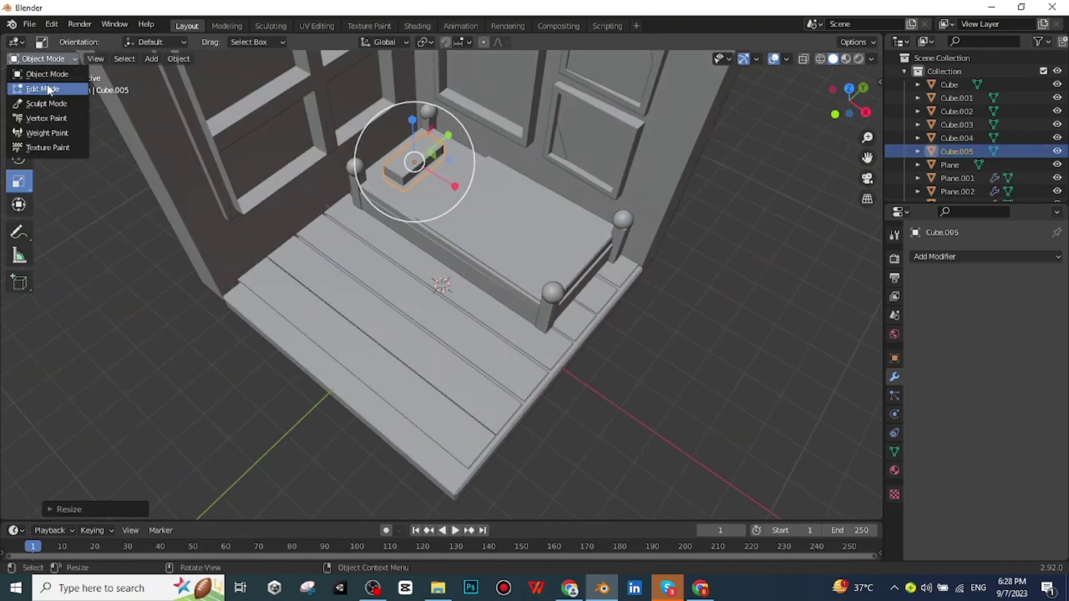
left_click(46, 84)
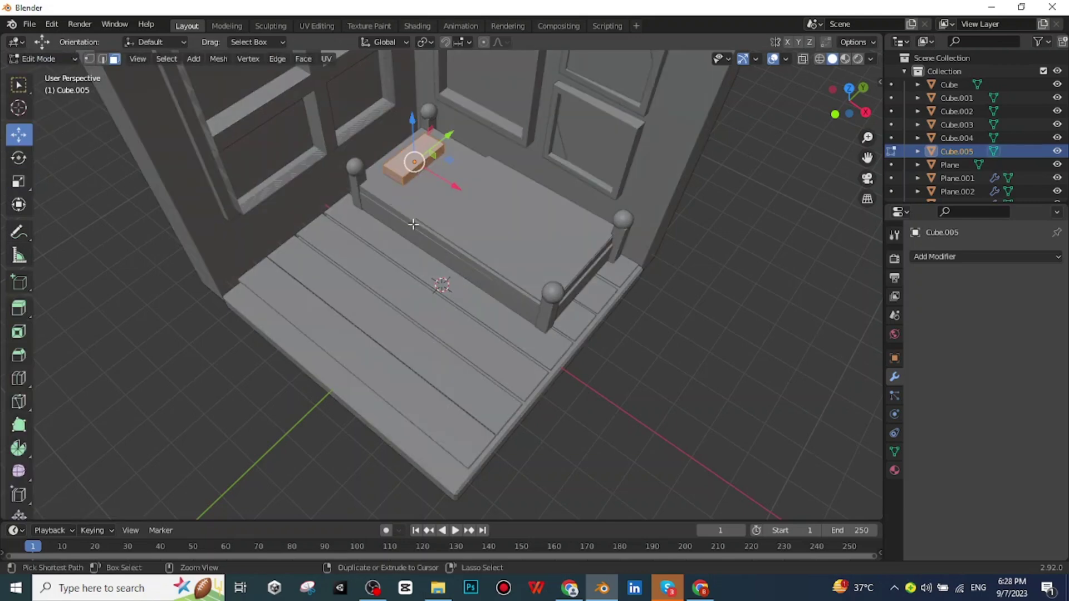
key("ctrl+b")
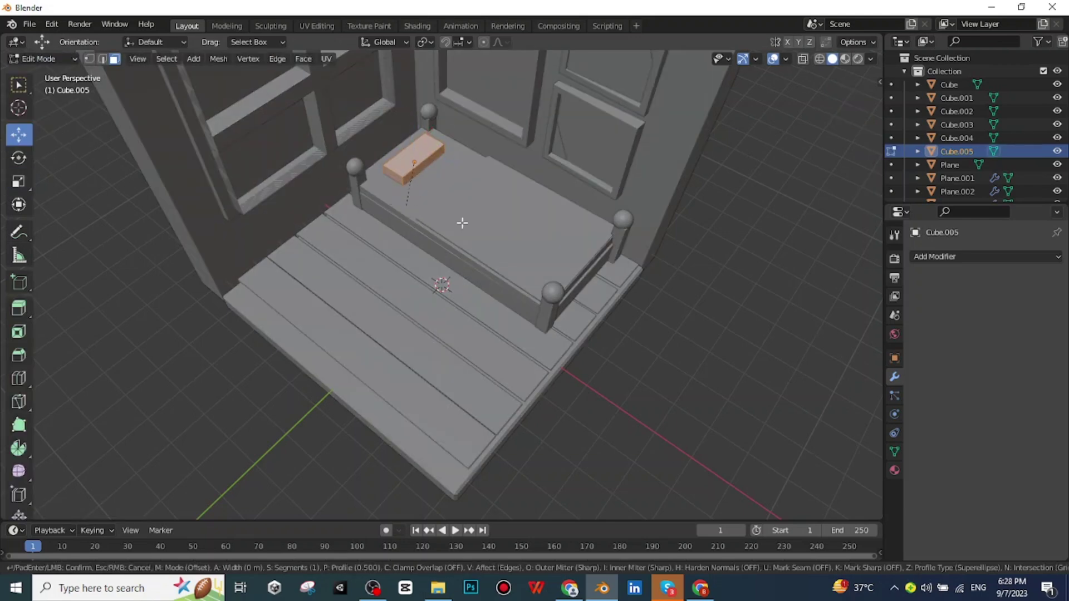
left_click(483, 230)
left_click(734, 360)
middle_click_drag(734, 360, 640, 298)
left_click(530, 212)
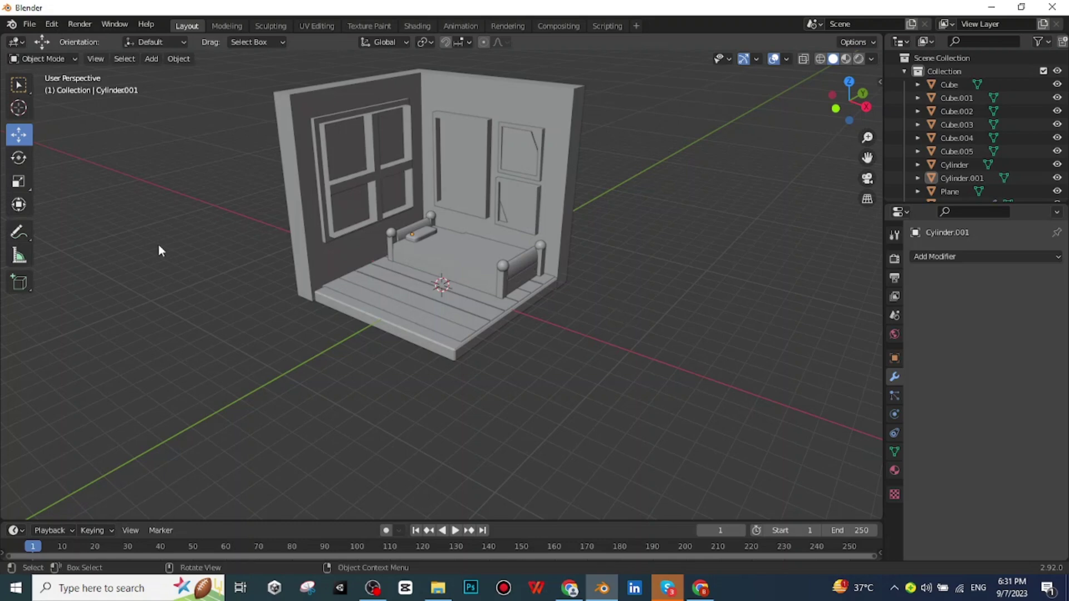
Add a plane mesh, move it about 8.6 m along the X axis outside the room, and switch to Edit Mode.
left_click(62, 58)
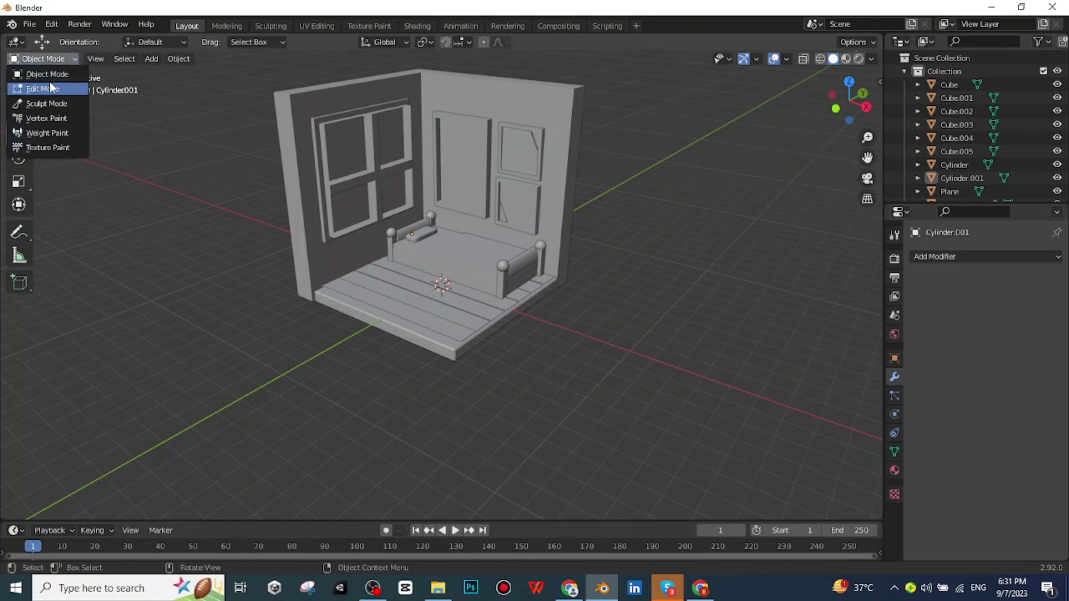
left_click(59, 68)
left_click(160, 59)
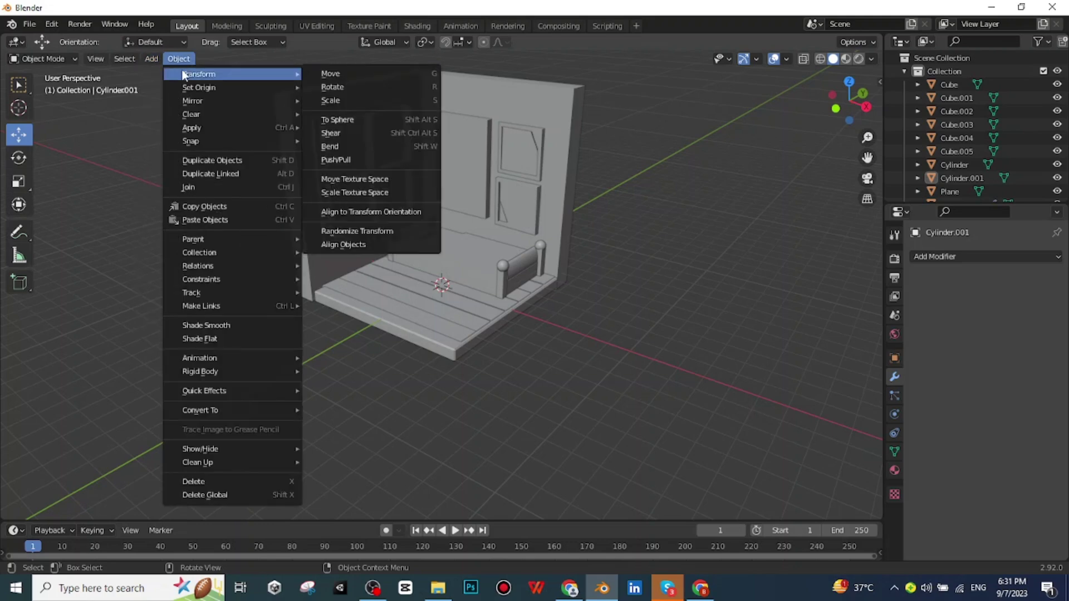
left_click(158, 56)
left_click(158, 58)
mouse_move(195, 69)
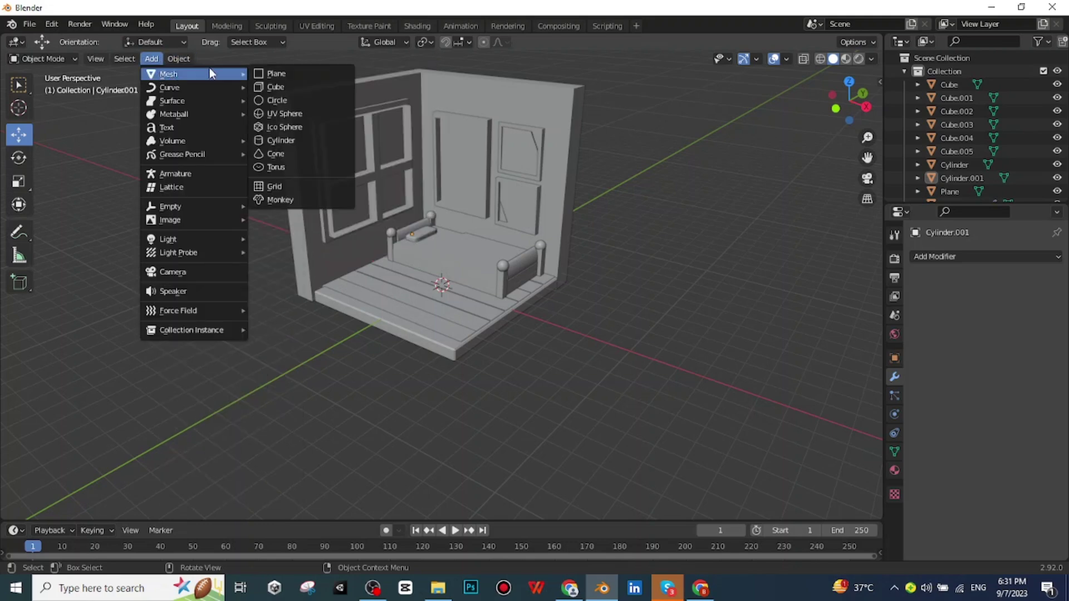
left_click(262, 74)
key("g")
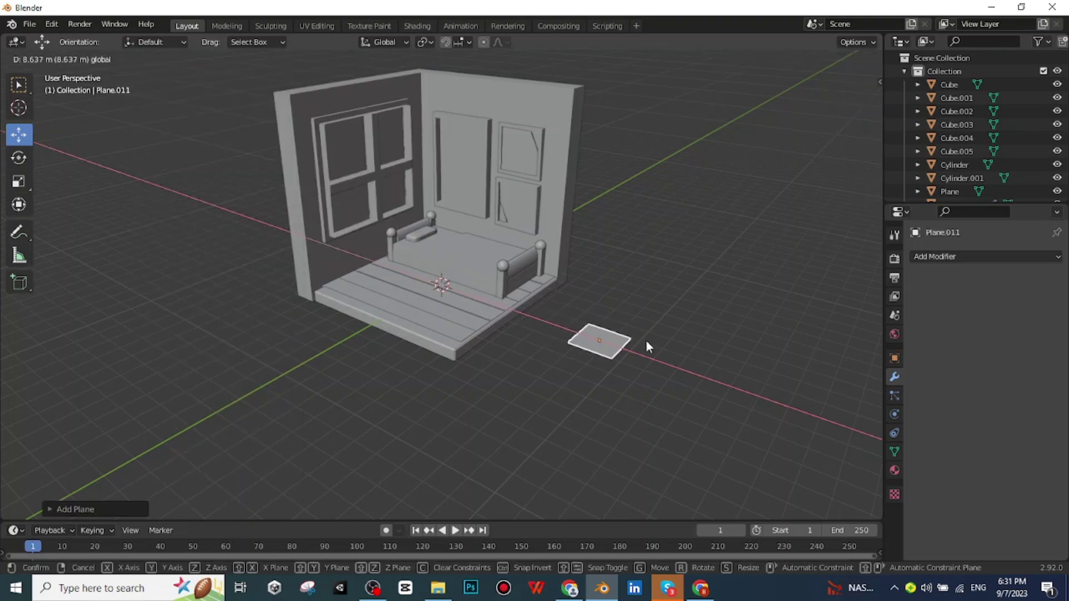
left_click(646, 341)
scroll(694, 384, "up", 2)
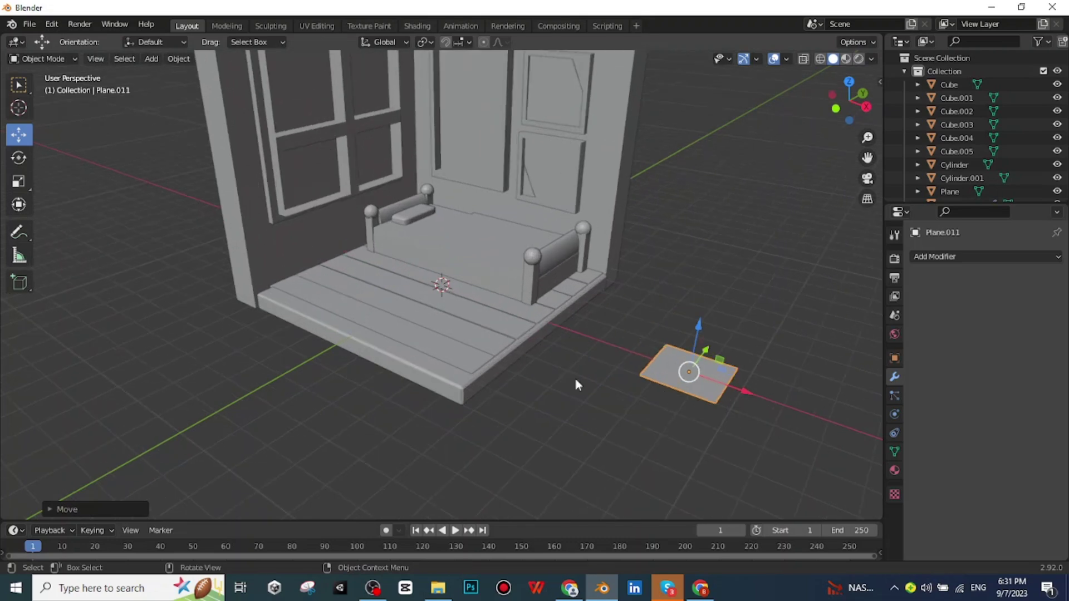
scroll(664, 390, "down", 1)
key("Tab")
Try giving the plane thickness with a Solidify modifier.
left_click(956, 256)
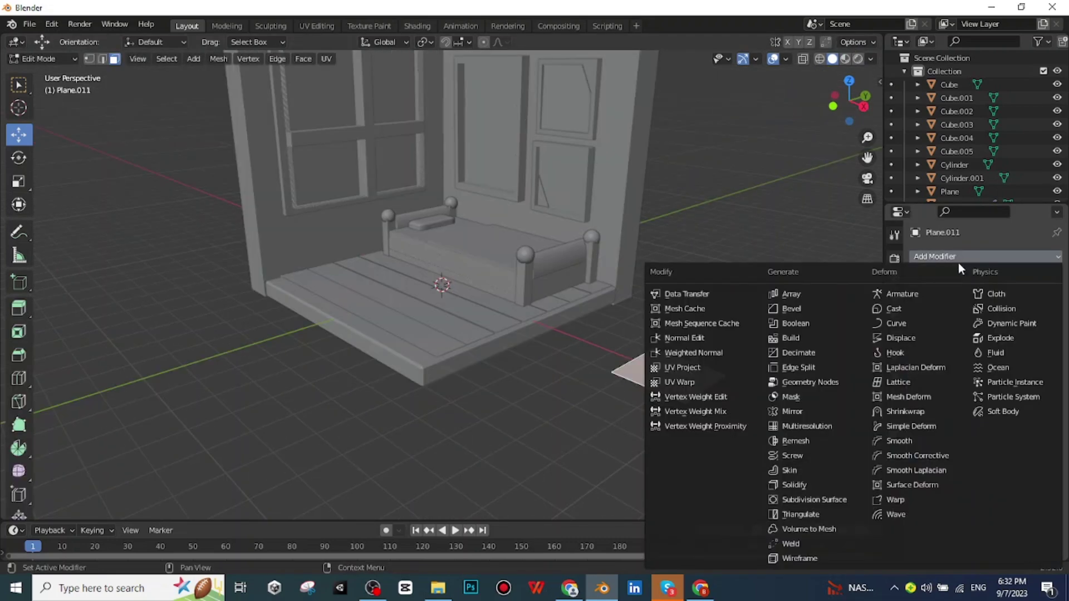
left_click(810, 485)
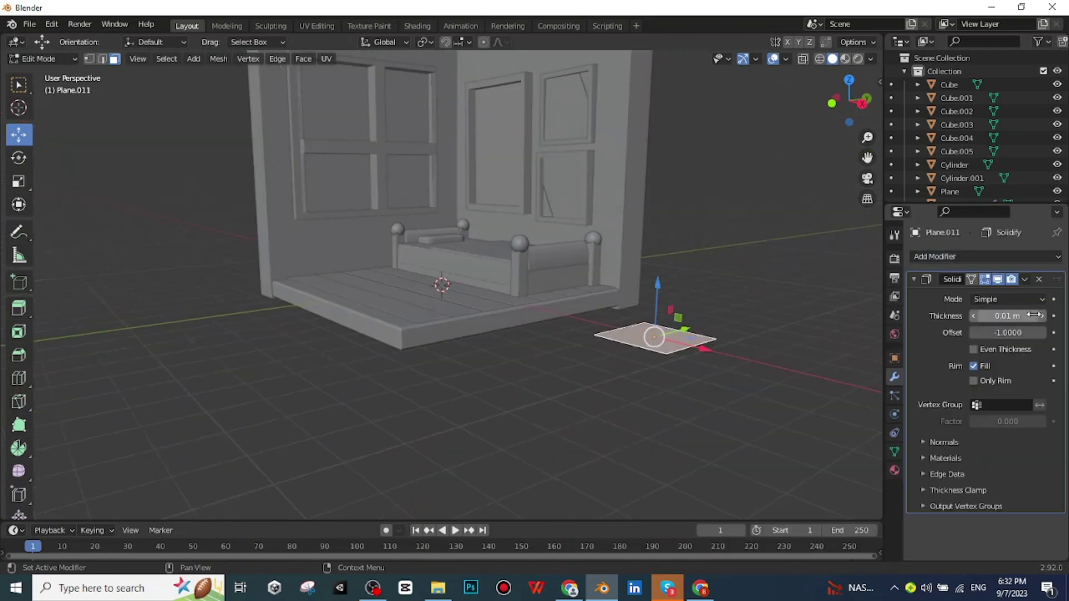
left_click(1042, 316)
left_click(1041, 316)
middle_click_drag(771, 382, 687, 325)
key("ctrl+z")
Cut an edge loop into the thickened tabletop and slide it close to one side.
key("ctrl+r")
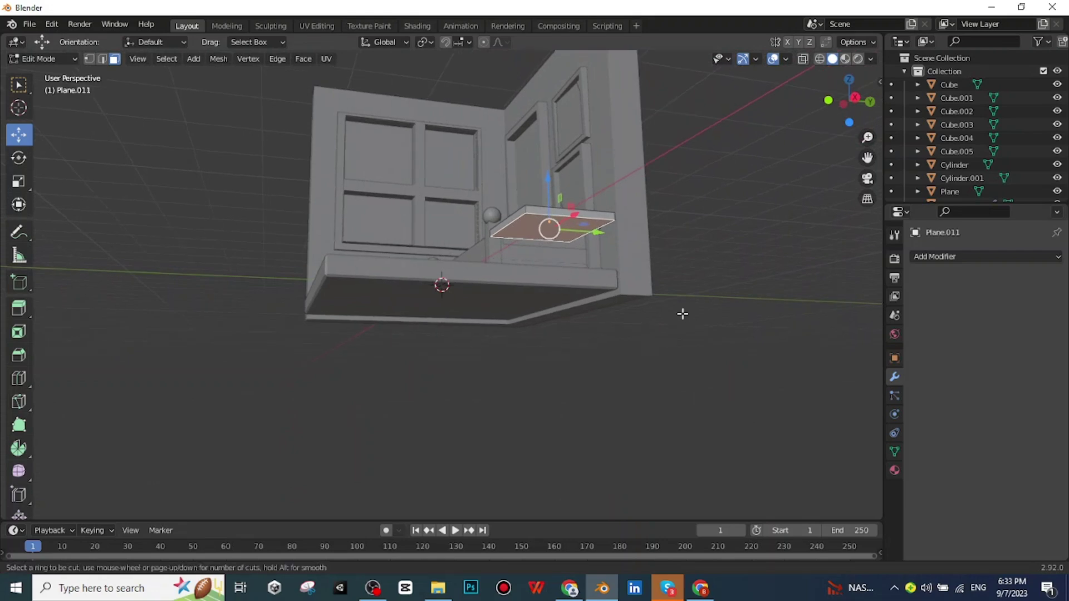
left_click(551, 235)
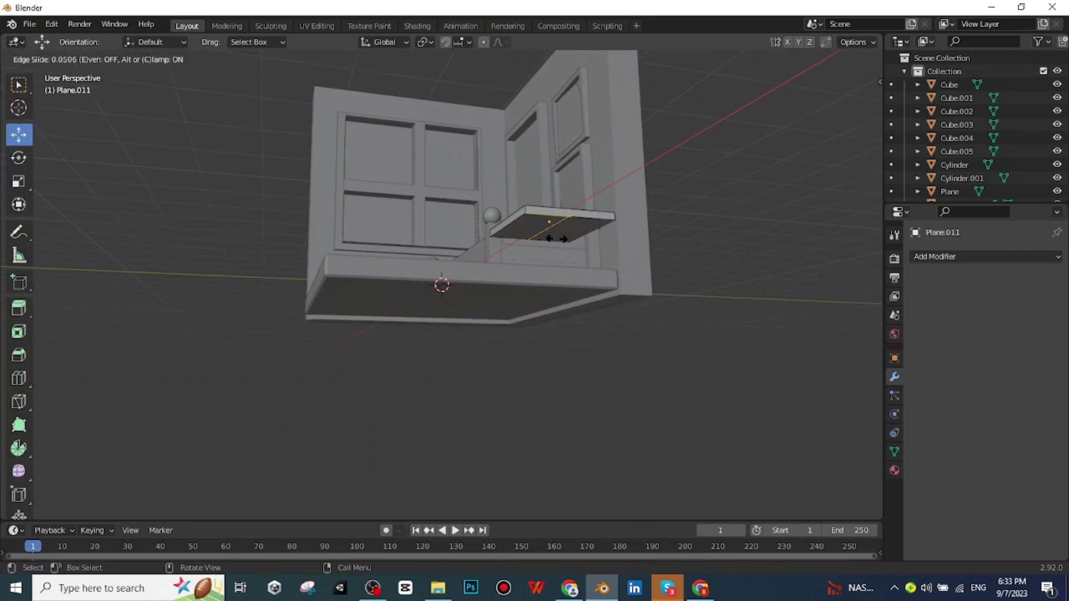
left_click(528, 240)
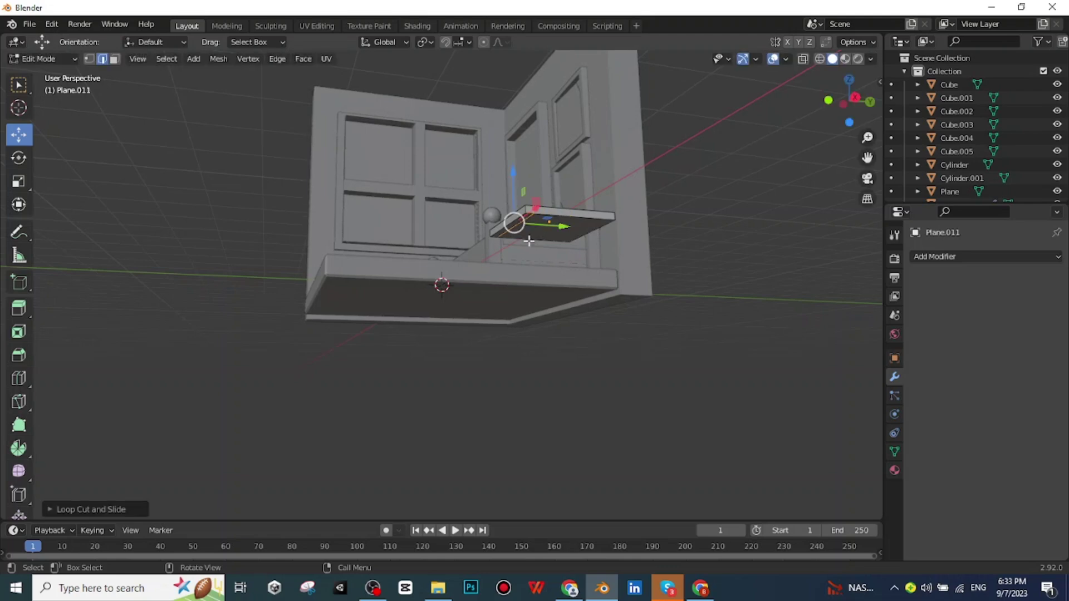
Extrude the four corner faces on the tabletop's underside downward into table legs.
key("3")
middle_click_drag(529, 241, 685, 169)
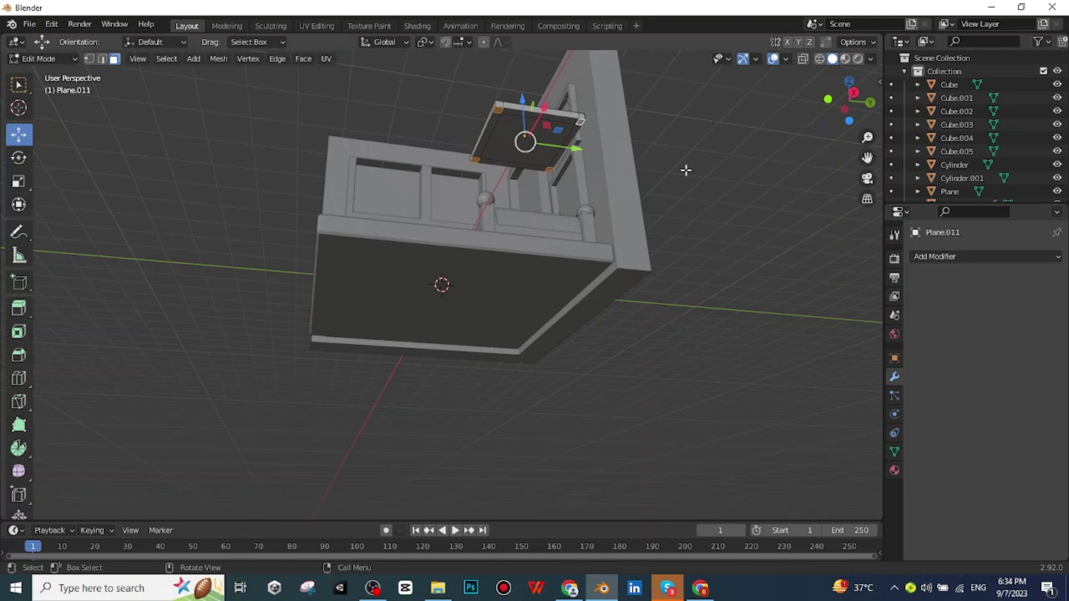
key("e")
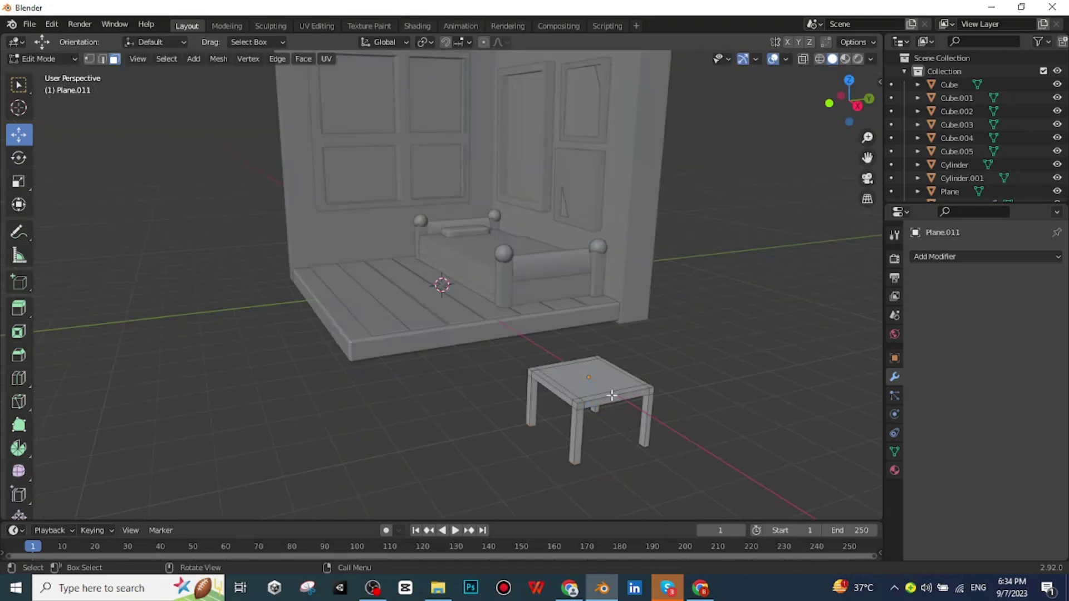
left_click(612, 395)
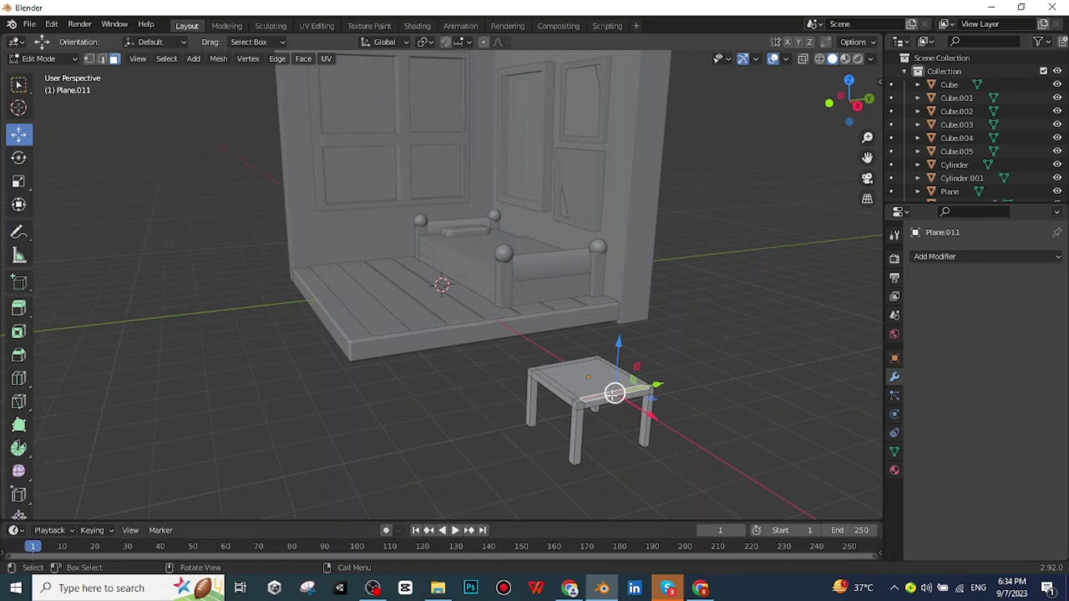
Scale up the whole linked table mesh, stretch it along the Y axis, and place it against the window wall.
key("ctrl+l")
middle_click_drag(720, 386, 737, 384)
key("s")
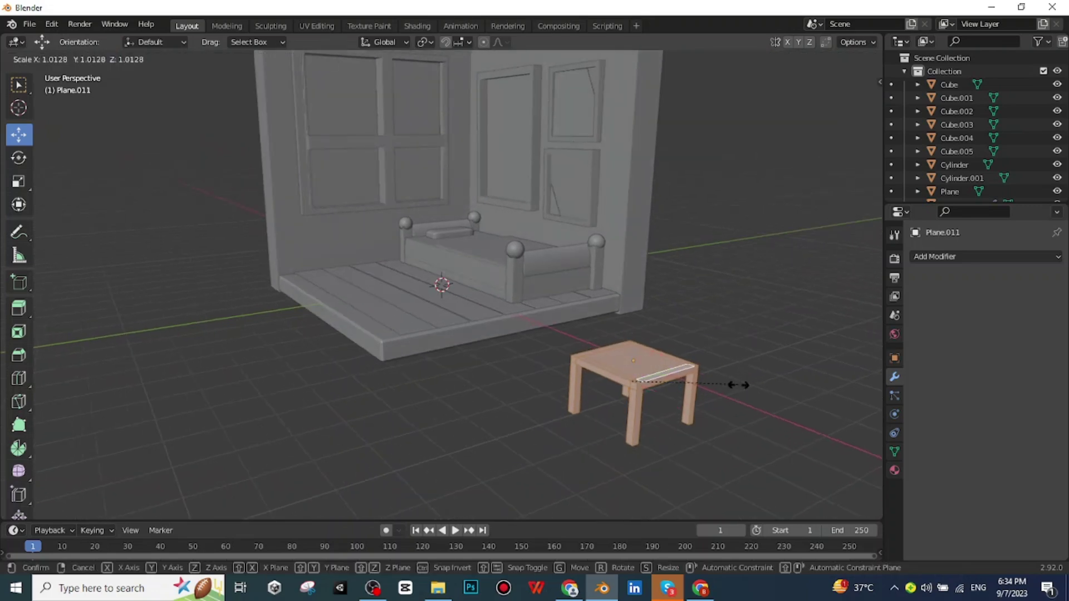
left_click(797, 416)
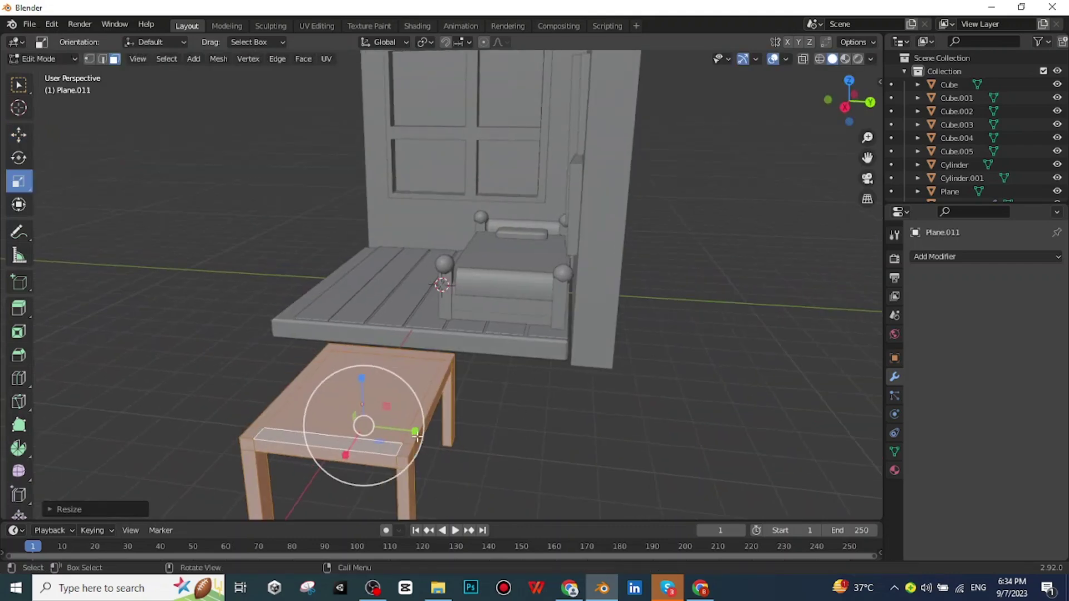
left_click_drag(416, 428, 429, 429)
middle_click_drag(509, 418, 363, 354)
left_click(18, 134)
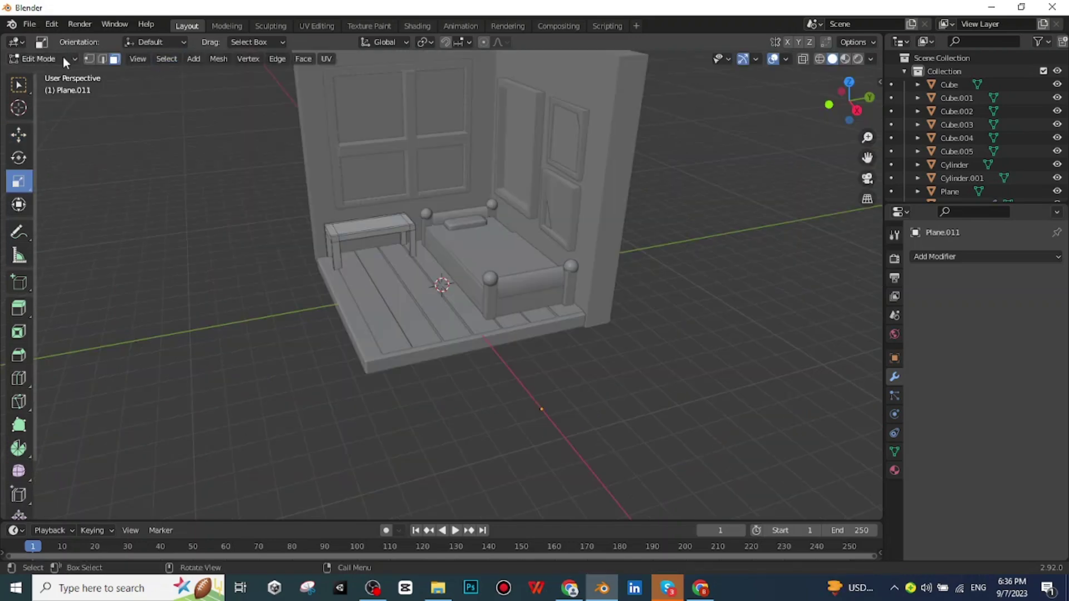
Return to Object Mode, add a plane mesh and move it along the X axis to outside the room.
left_click(63, 57)
left_click(45, 78)
left_click(151, 59)
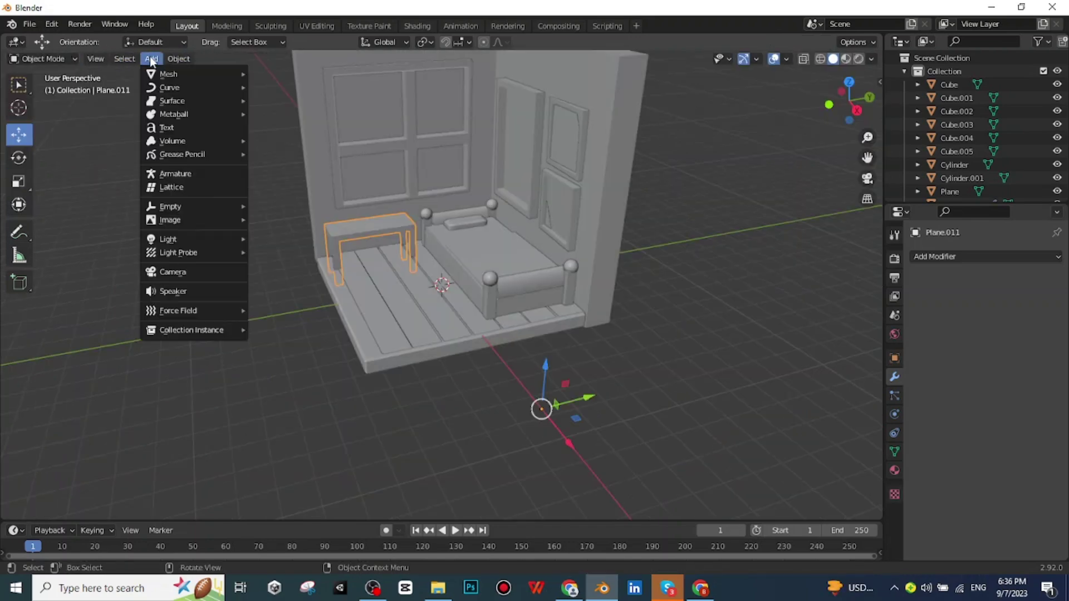
mouse_move(162, 73)
left_click(300, 82)
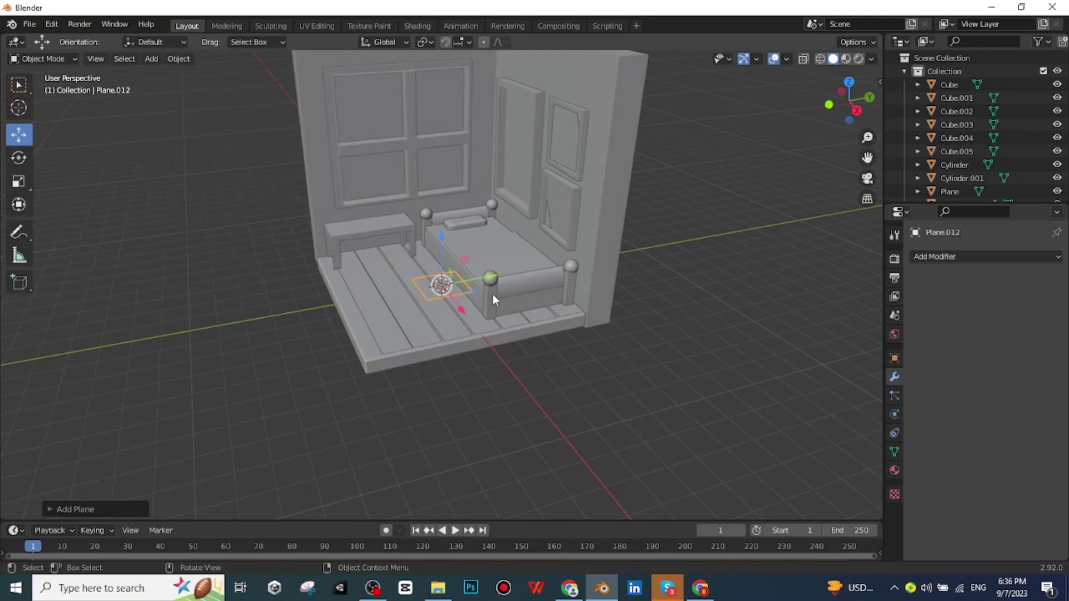
left_click_drag(461, 308, 622, 427)
middle_click_drag(622, 426, 673, 411)
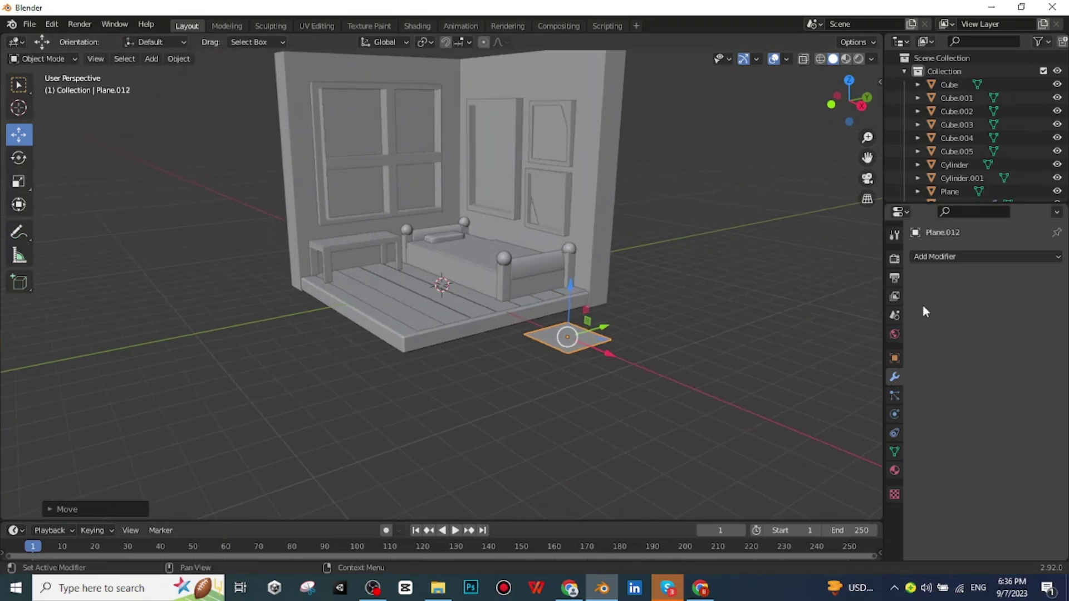
Give the new plane a Solidify modifier with a thickness of 0.13 m and apply it.
left_click(958, 259)
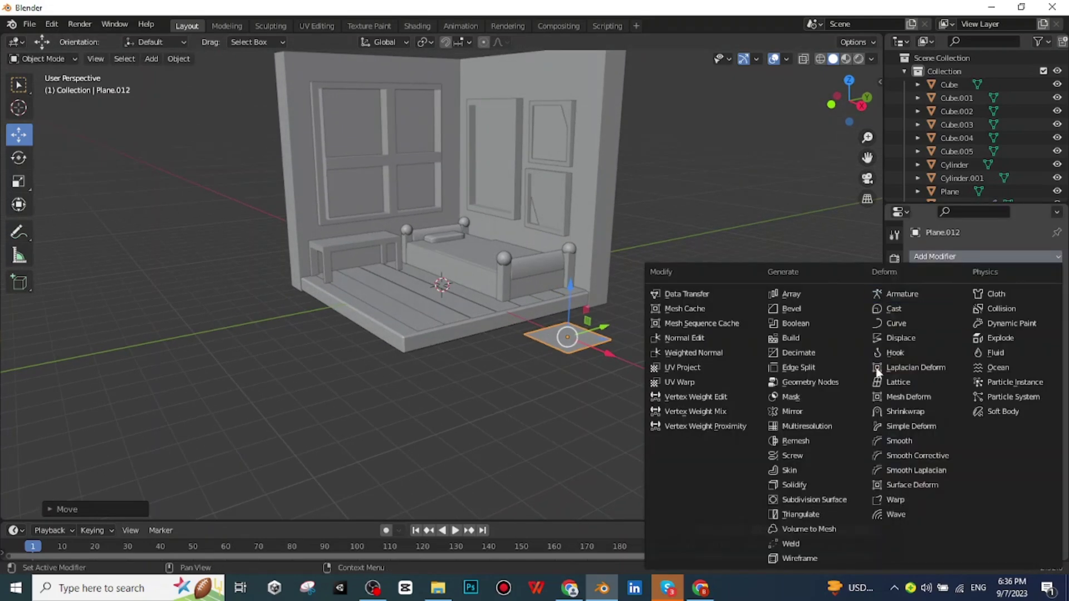
left_click(800, 485)
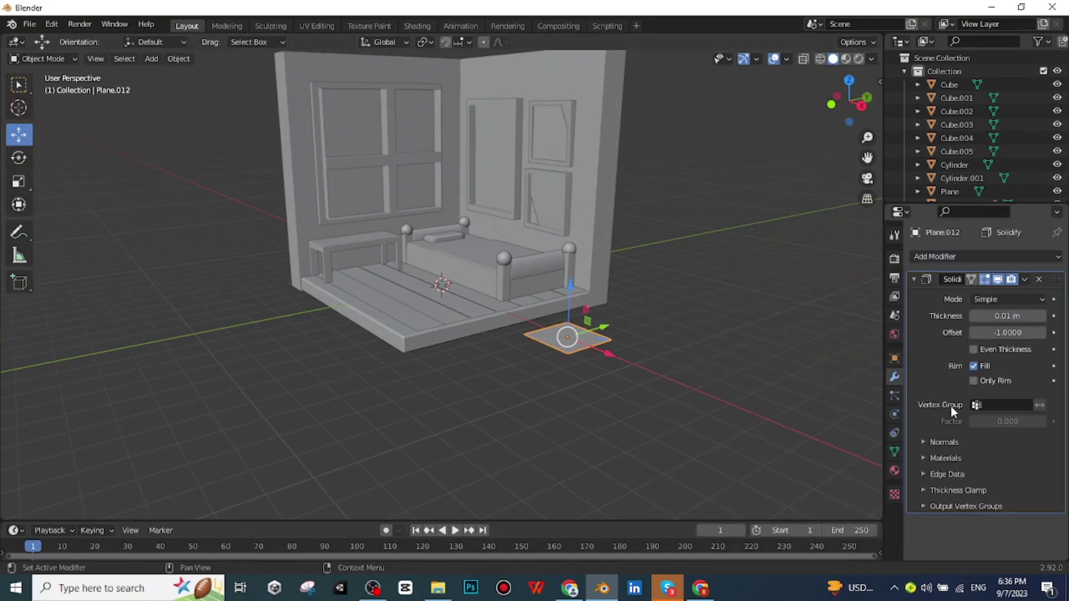
left_click(1041, 316)
left_click(1042, 316)
left_click(1041, 316)
left_click(1042, 316)
left_click(1042, 316)
left_click(1042, 316)
left_click(1042, 316)
left_click(1042, 316)
left_click(1042, 316)
left_click(1042, 316)
mouse_move(594, 380)
middle_mouse_down()
mouse_move(601, 369)
mouse_move(576, 383)
middle_mouse_up()
left_click(98, 82)
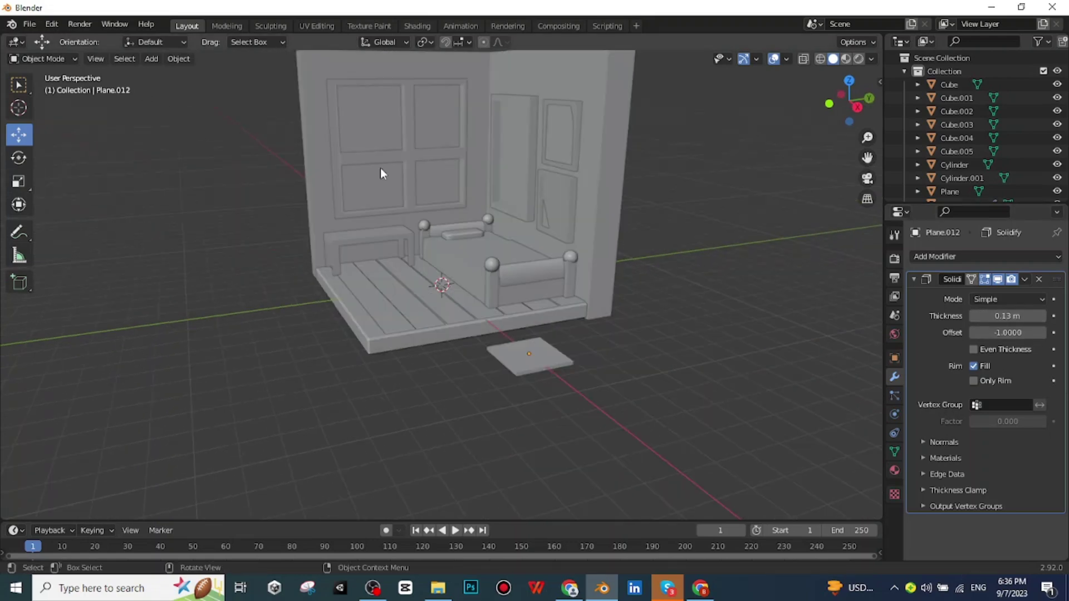
key("ctrl+a")
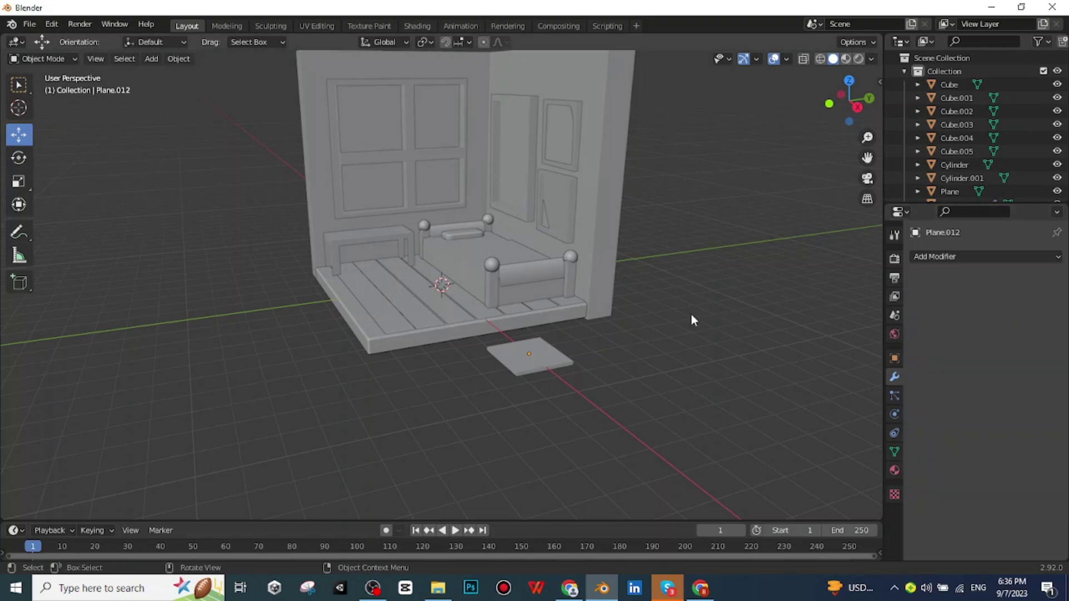
In Edit Mode, cut an edge loop across the thickened plane and slide it close to one side.
left_click(62, 59)
left_click(40, 89)
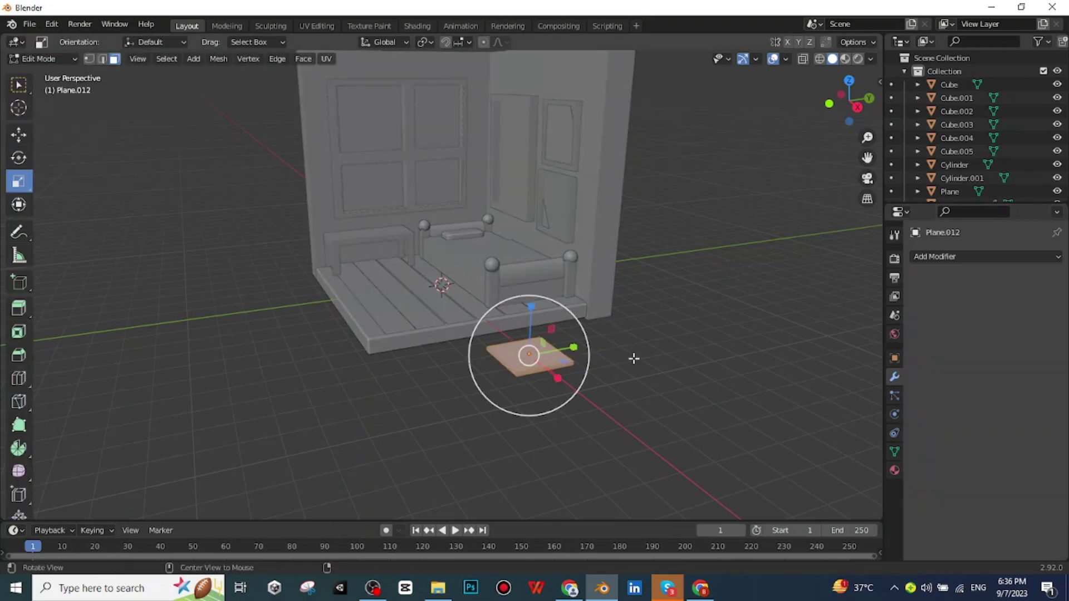
middle_click_drag(618, 353, 655, 331)
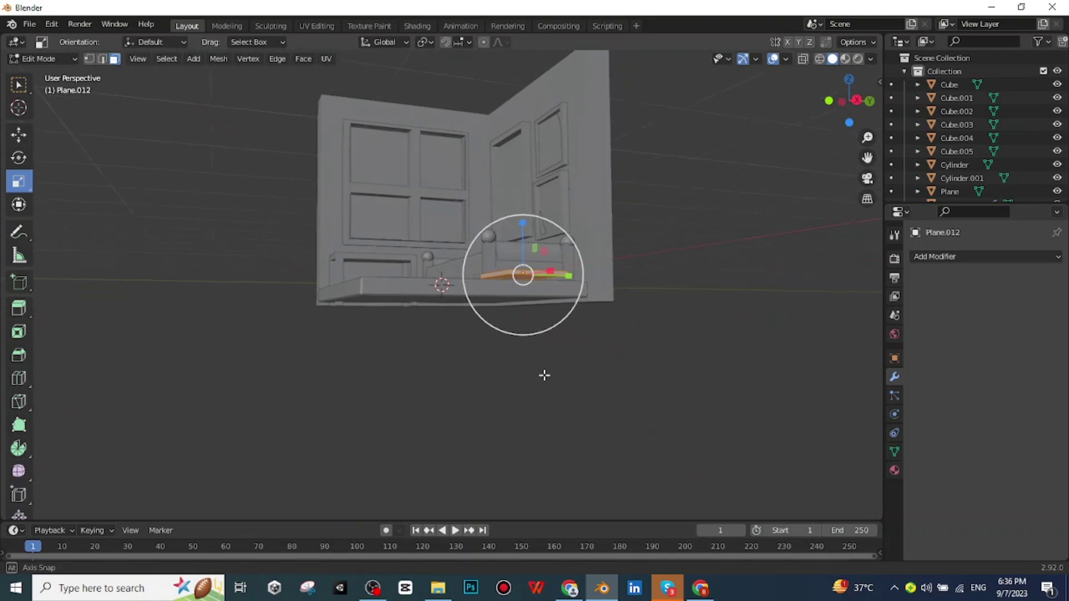
middle_click_drag(542, 375, 620, 342)
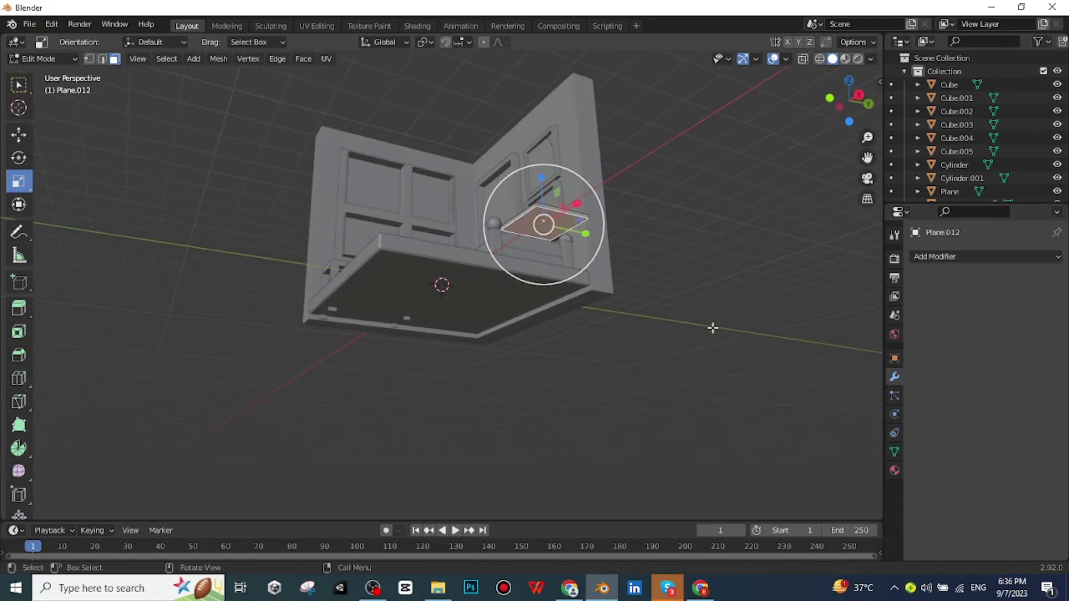
scroll(713, 328, "up", 3)
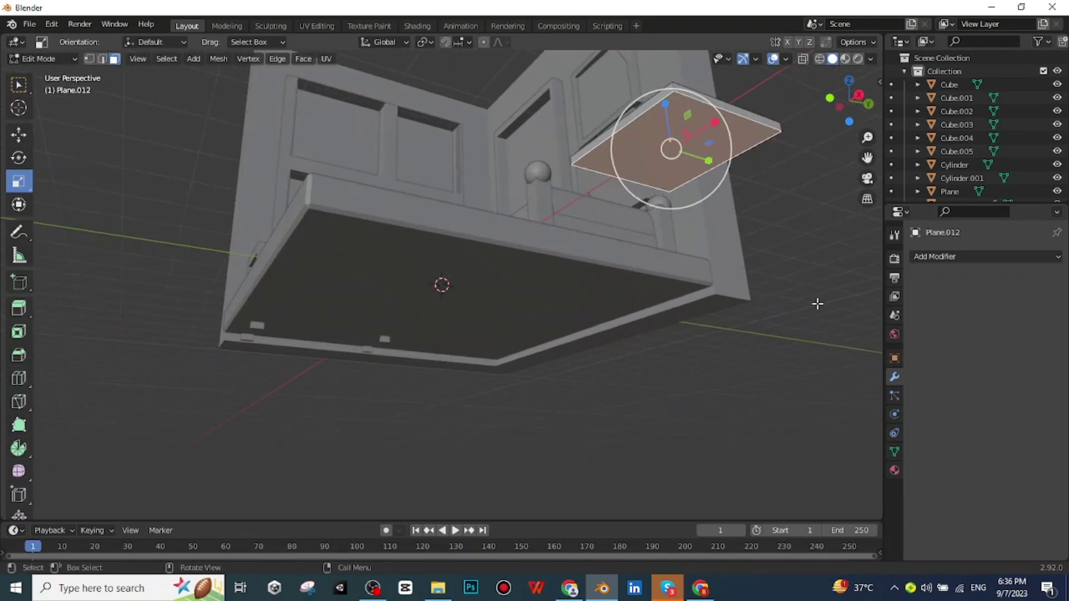
left_click(794, 304)
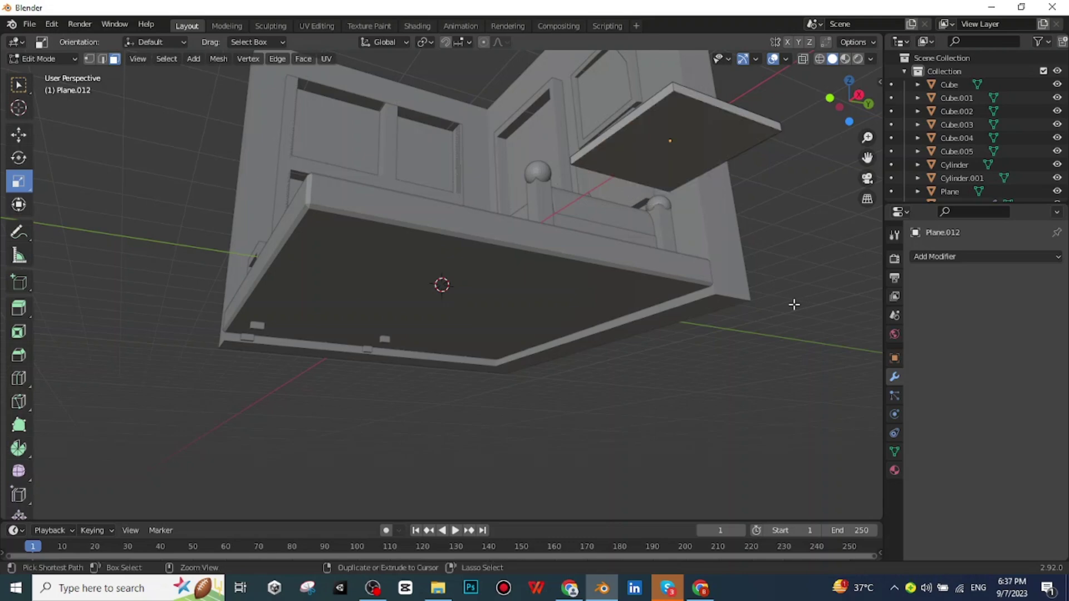
key("ctrl+r")
left_click(695, 159)
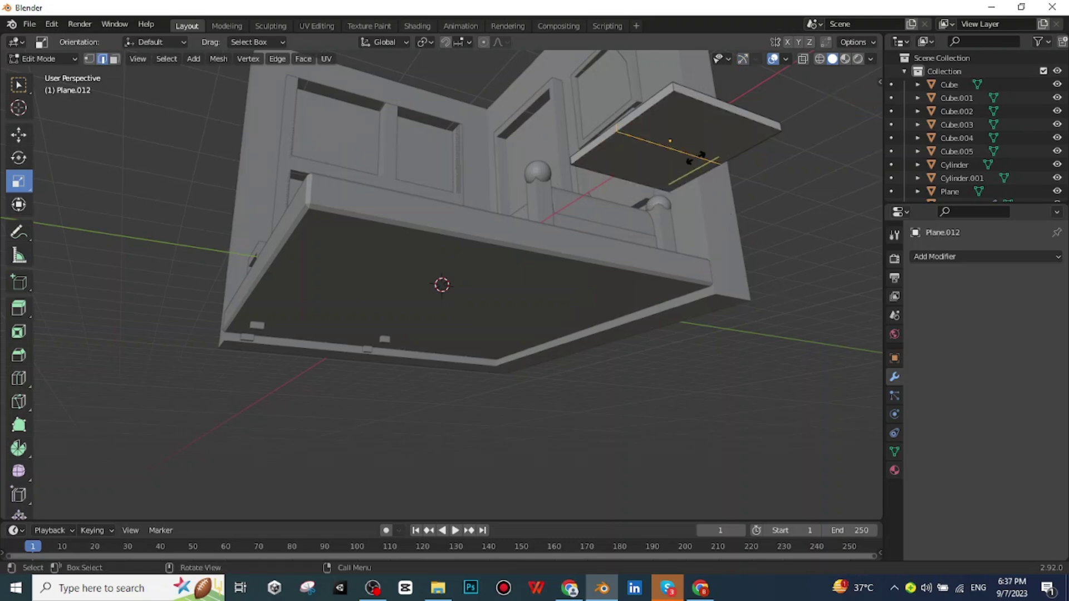
left_click_drag(696, 157, 660, 199)
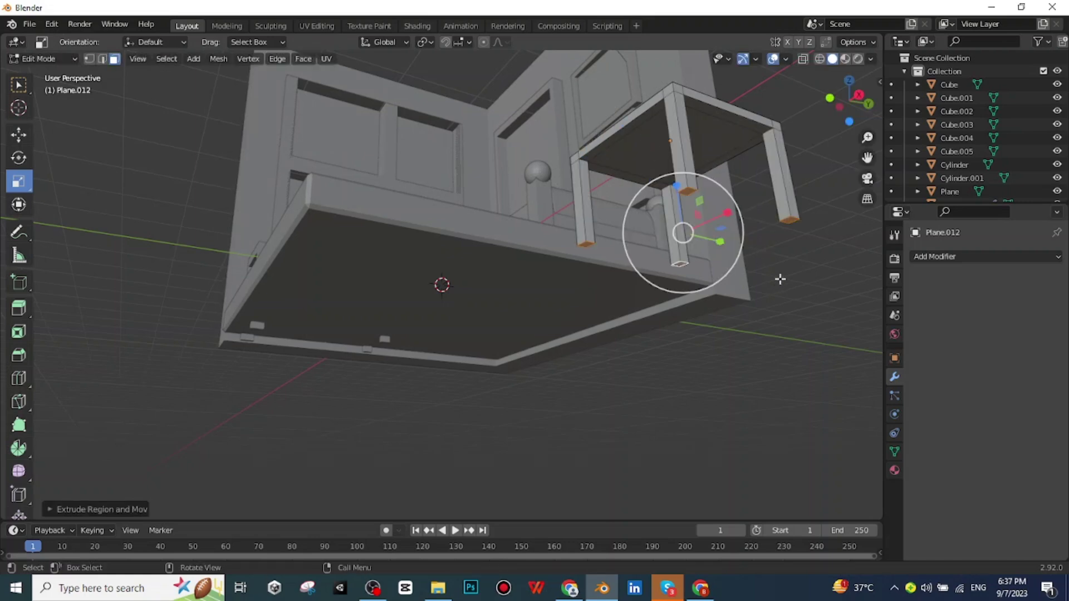
Extrude the three faces along the seat's rear edge upward about 1.6 m to form the chair's backrest.
middle_click_drag(780, 279, 535, 419)
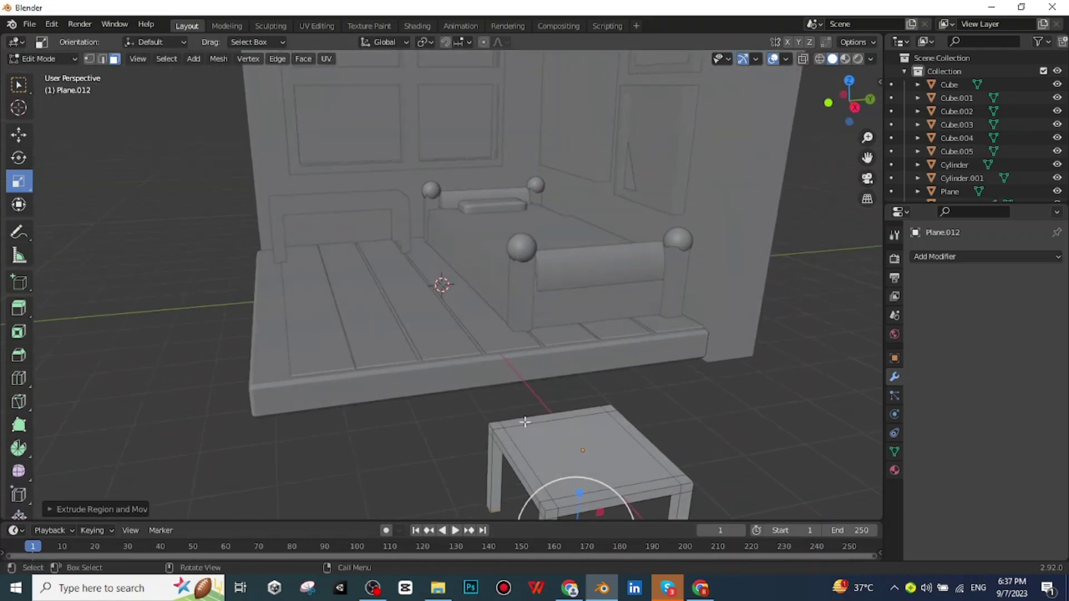
left_click(495, 426)
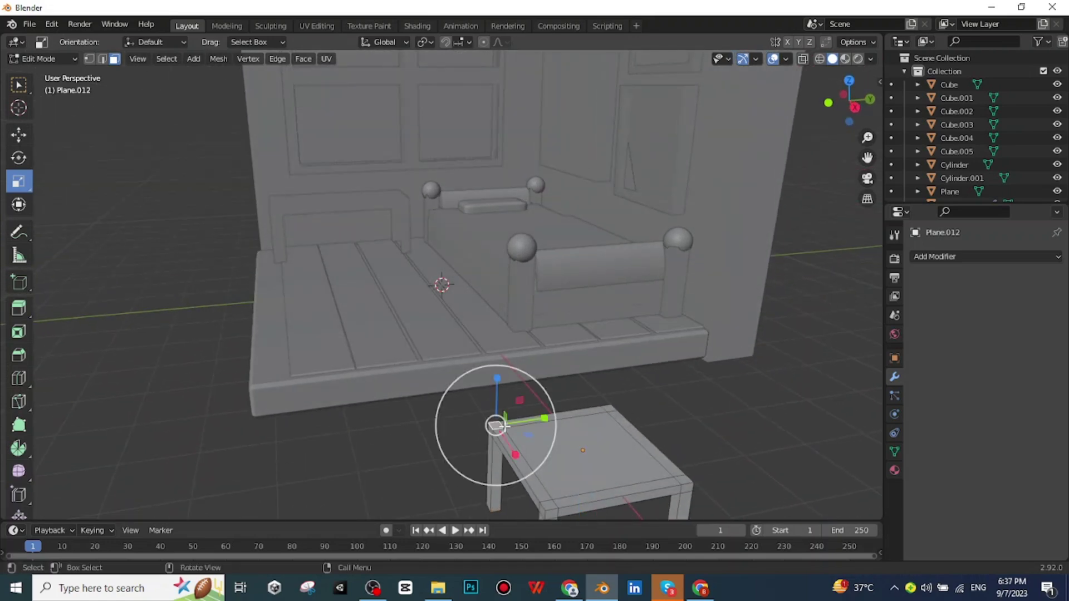
left_click(582, 412, "shift")
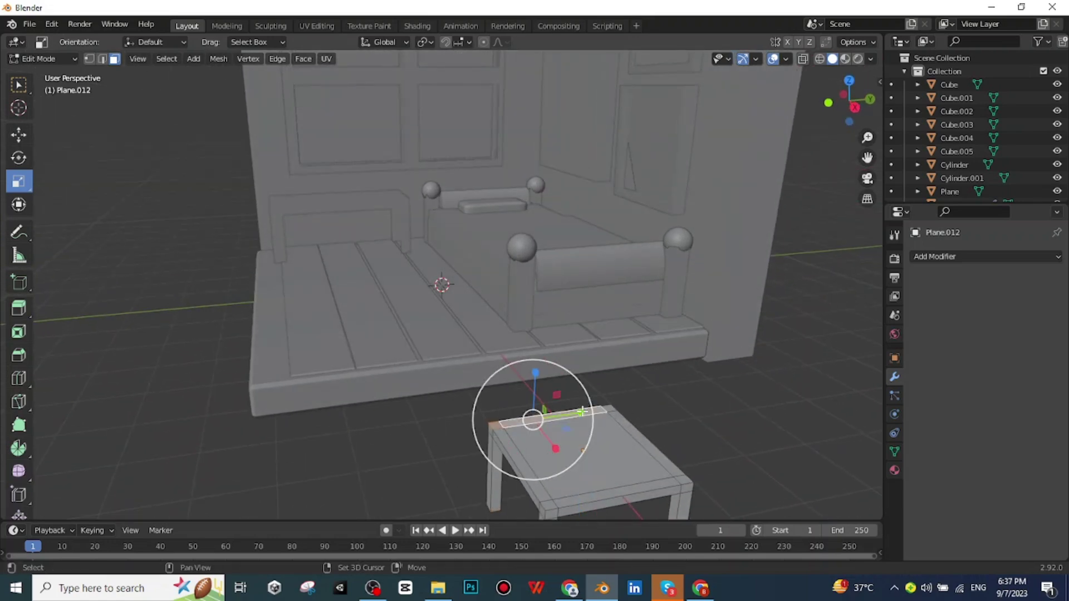
left_click(611, 407, "shift")
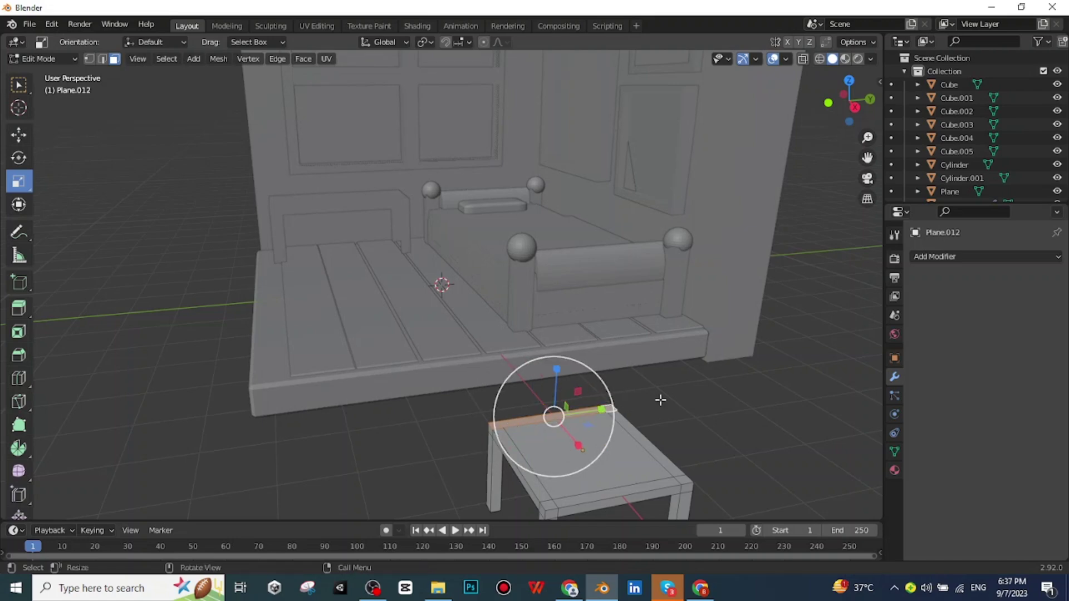
key("e")
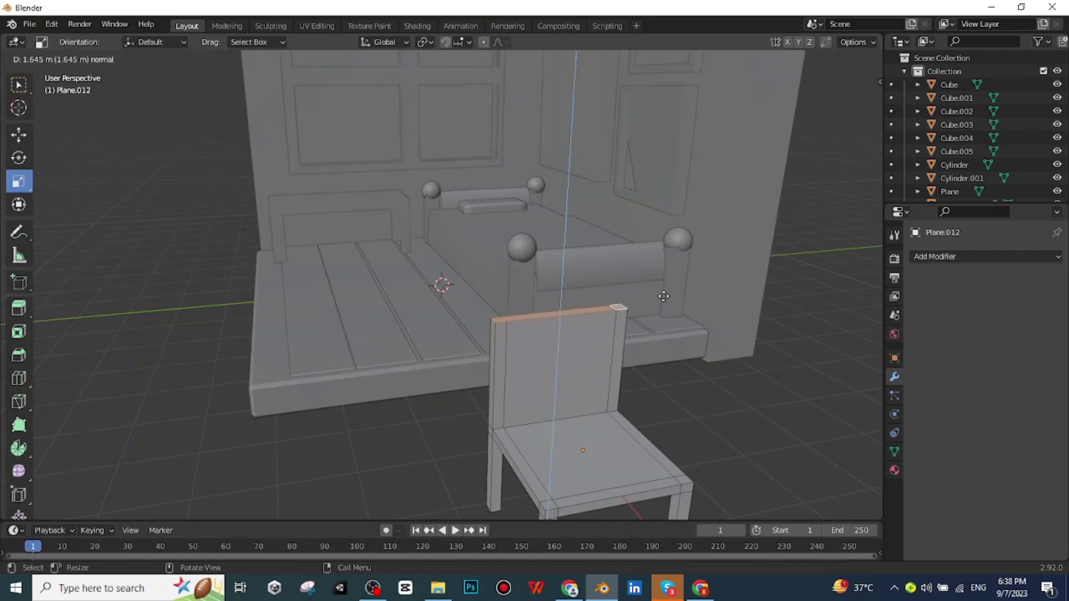
left_click(665, 300)
scroll(728, 376, "down", 2)
left_click(651, 410)
Select the chair's entire linked mesh with the Rotate tool active.
middle_click_drag(603, 468, 277, 334)
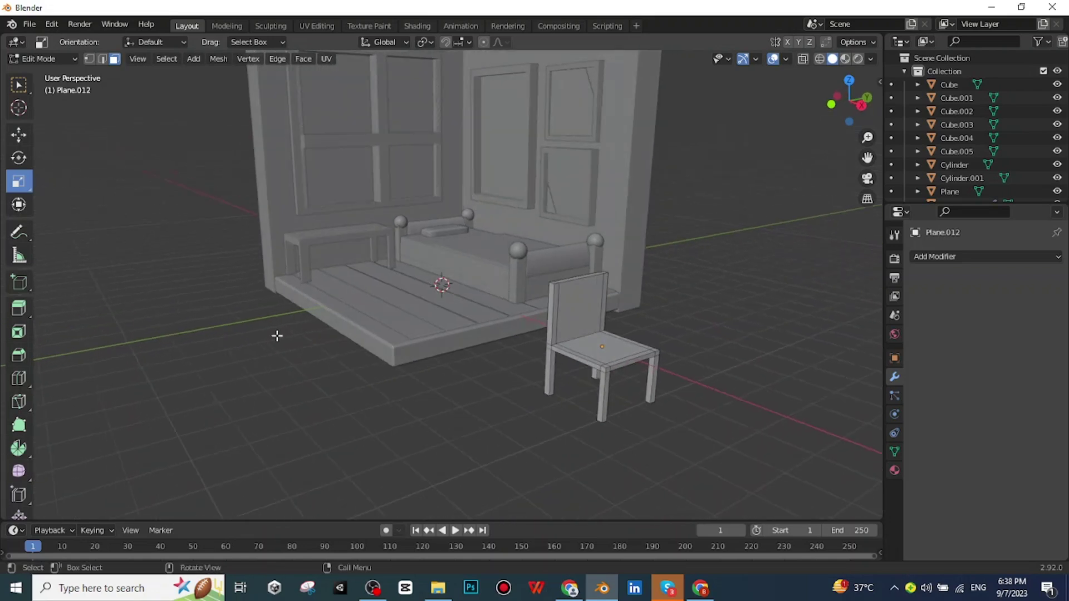
left_click(18, 158)
left_click(606, 349)
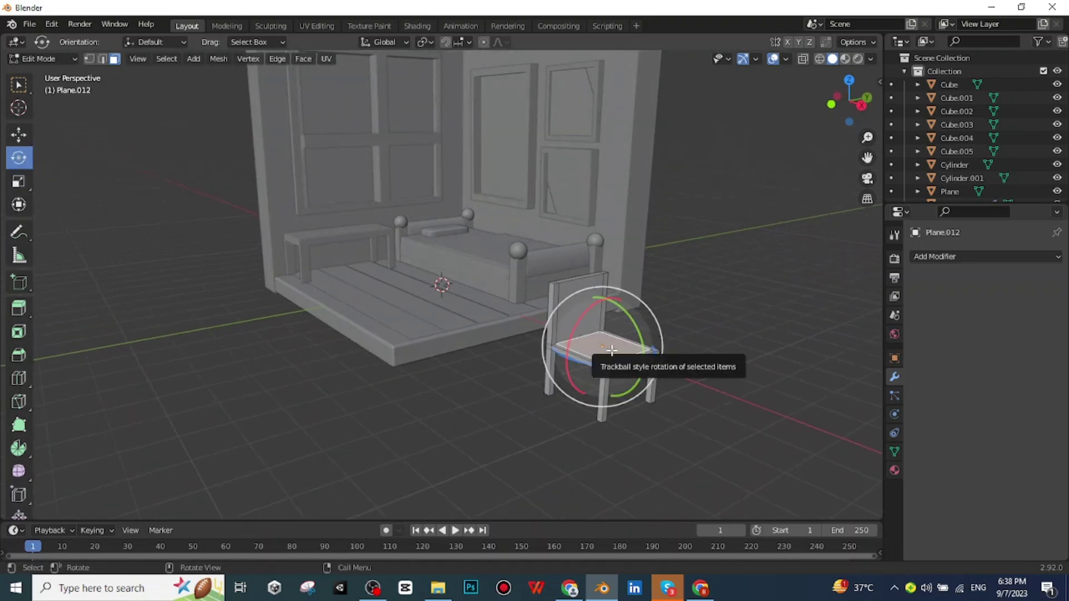
key("ctrl+l")
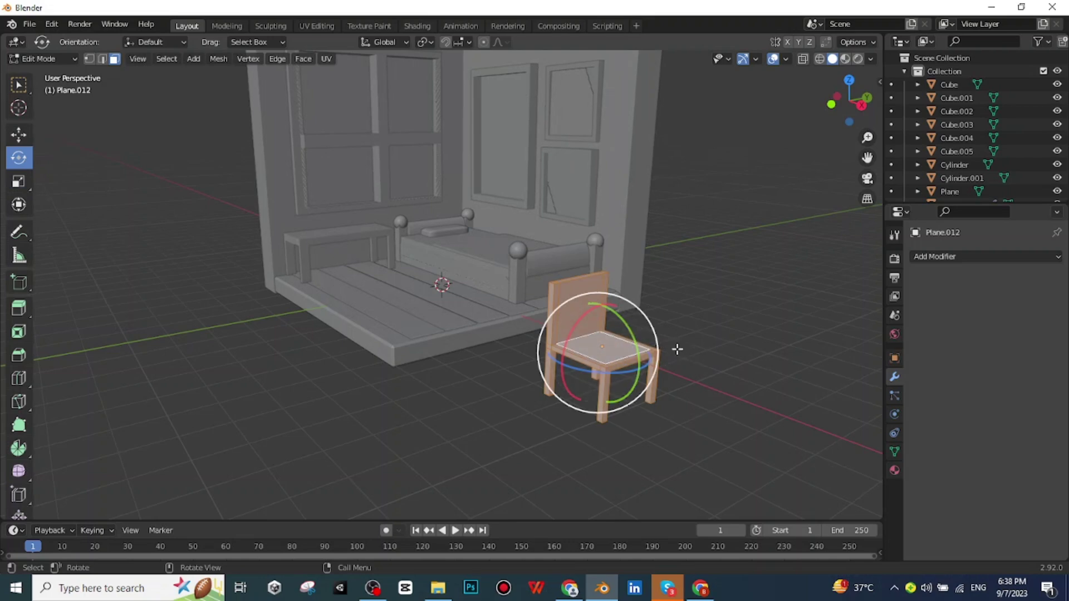
middle_click_drag(679, 408, 670, 425)
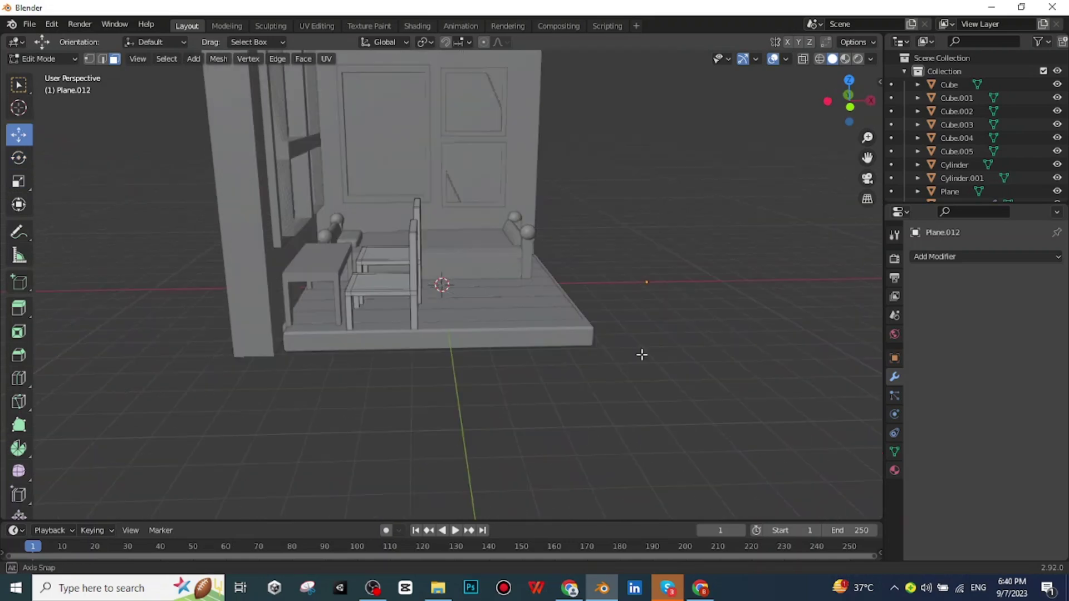
In Object Mode, add a plane, scale it up and place it as a rug on the floor beside the bed.
middle_click_drag(640, 353, 520, 407)
middle_click_drag(527, 403, 551, 406)
middle_click_drag(480, 318, 328, 239)
middle_click_drag(480, 311, 430, 306)
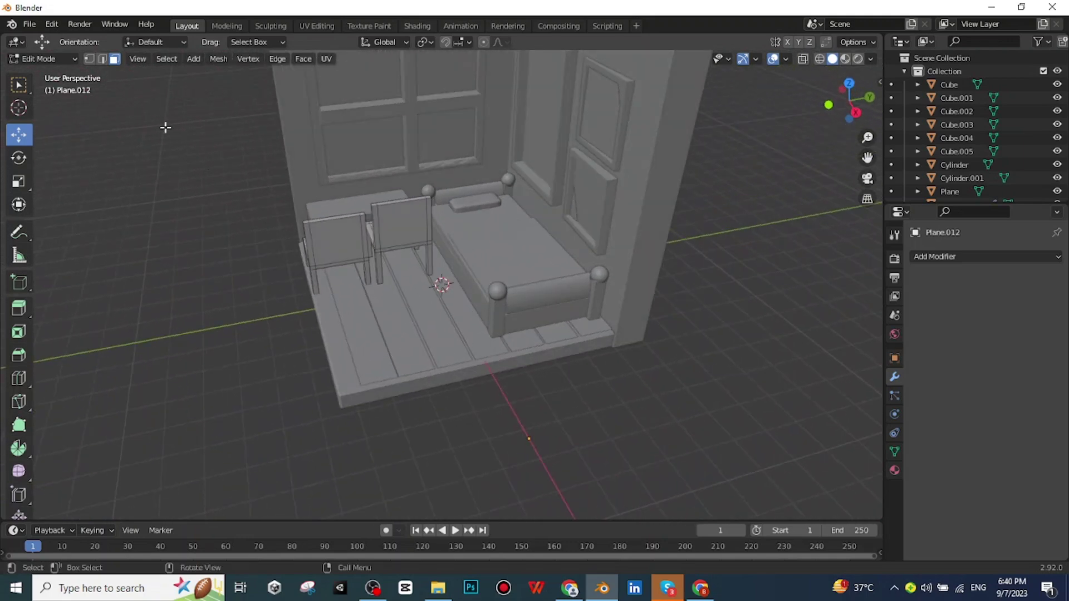
left_click(66, 57)
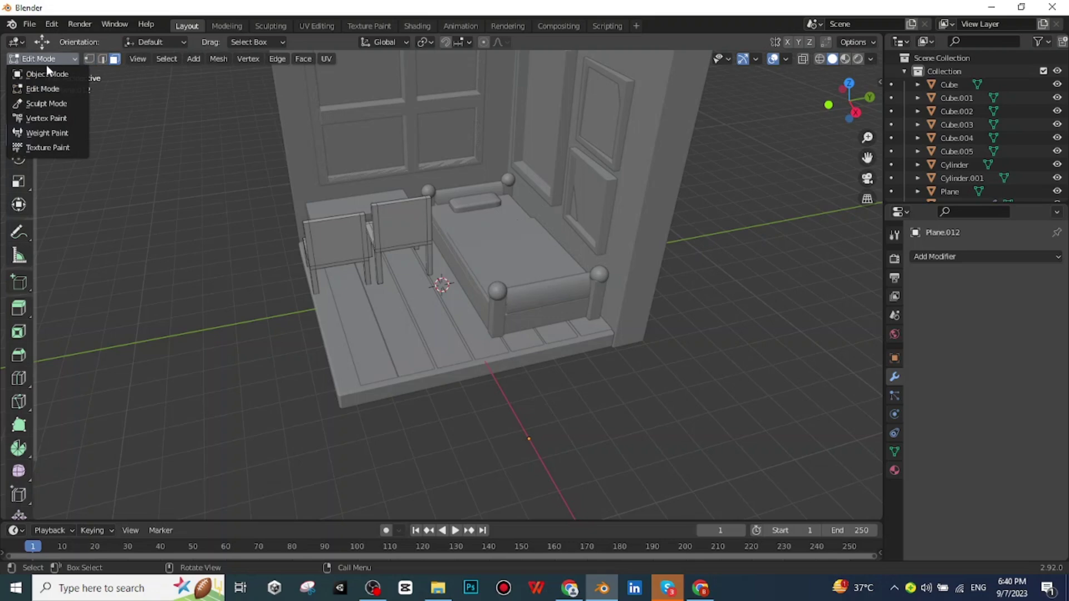
left_click(45, 72)
left_click(151, 59)
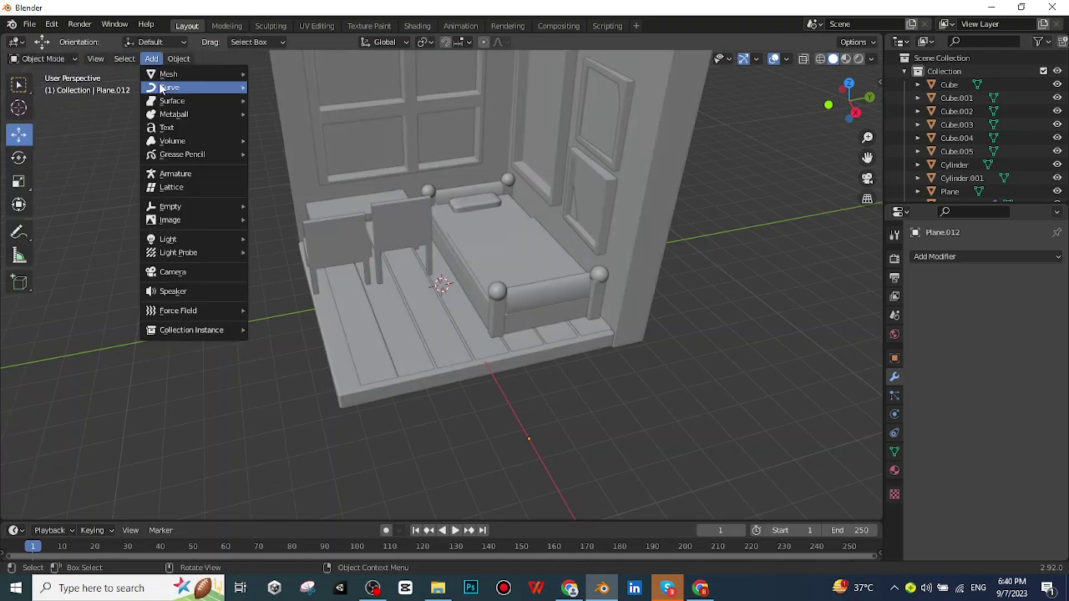
mouse_move(233, 75)
left_click(278, 75)
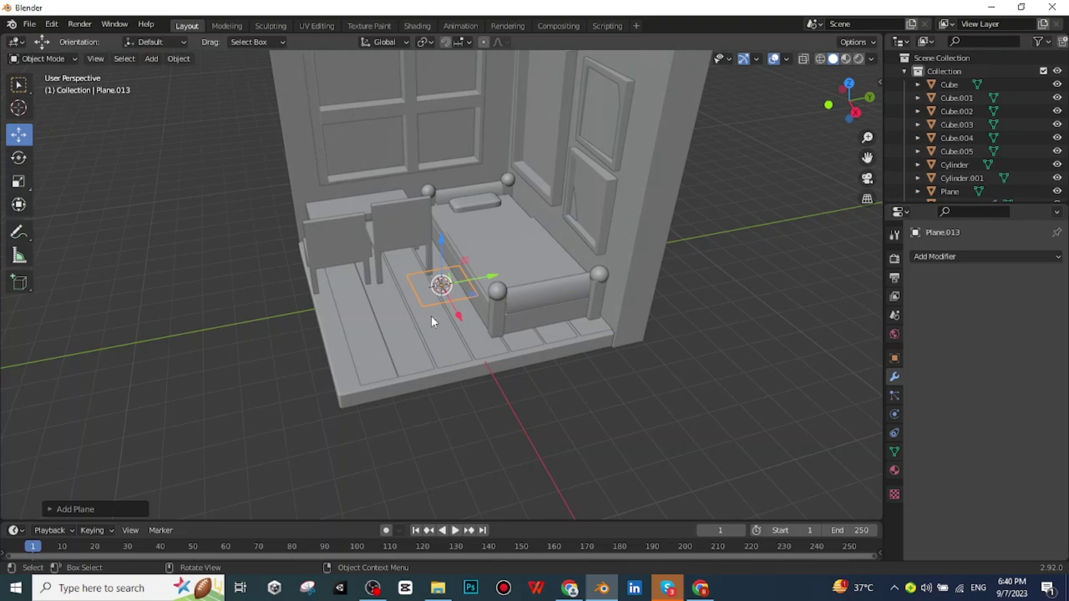
key("s")
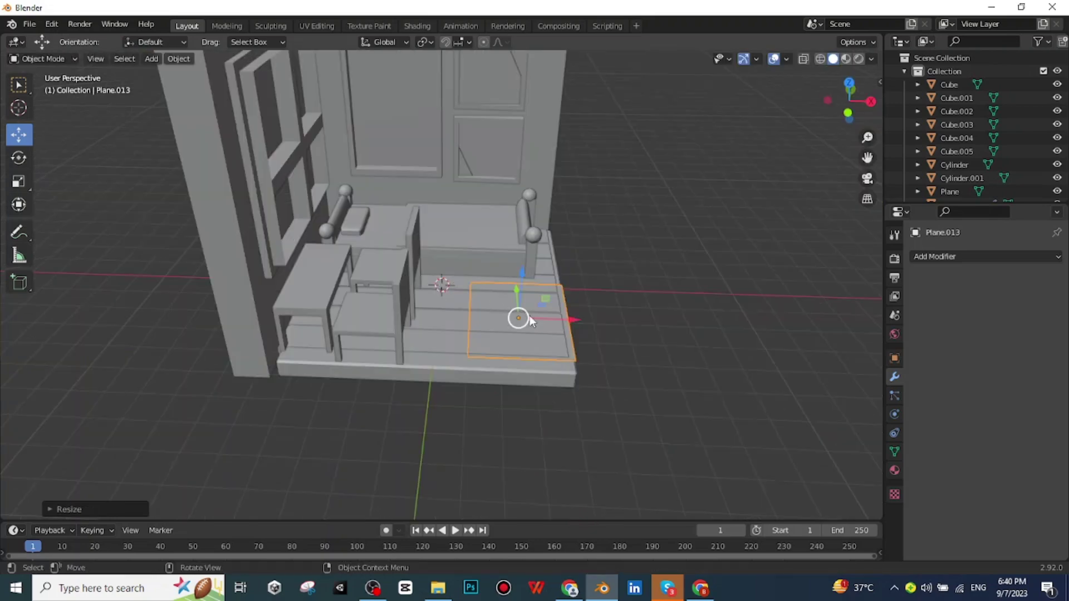
left_click_drag(518, 318, 486, 312)
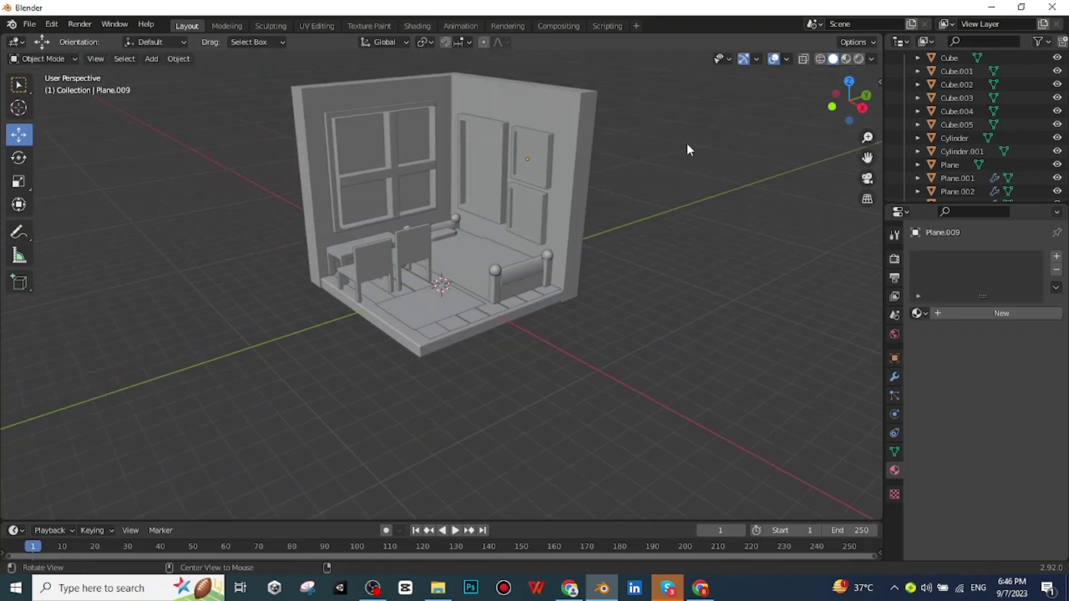
Examine the room's furniture, rug, walls and frames from several angles.
middle_click_drag(688, 146, 495, 261)
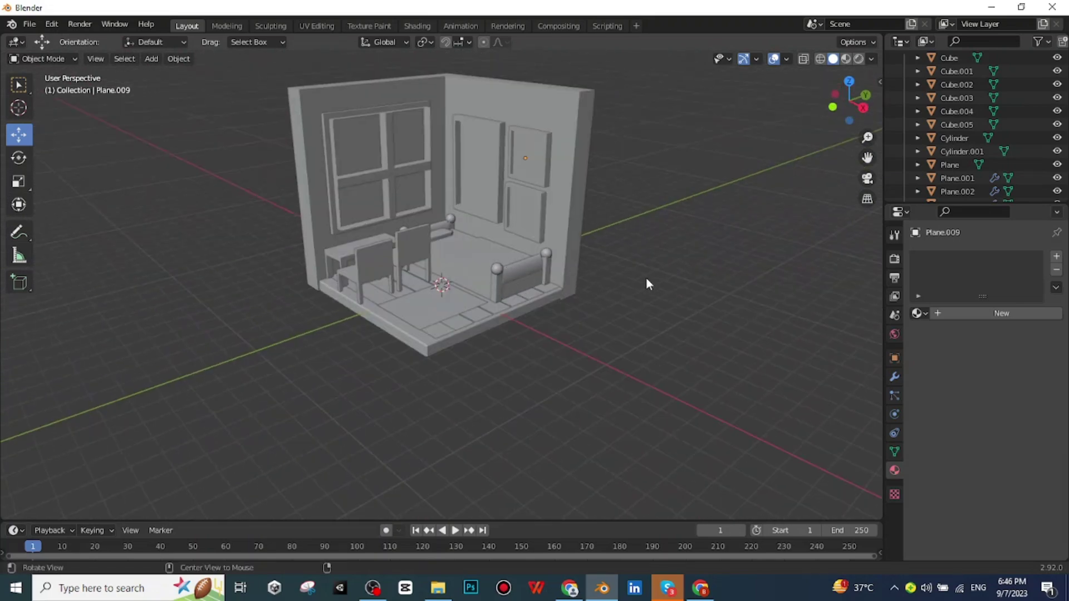
scroll(647, 279, "up", 2)
scroll(692, 293, "up", 4)
middle_click_drag(692, 294, 399, 161)
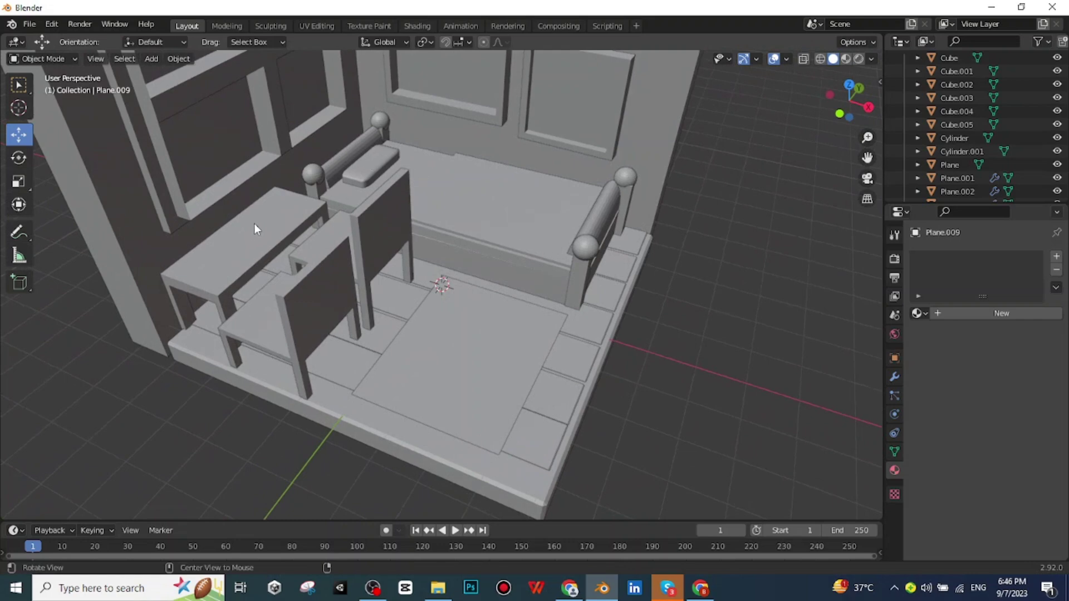
middle_click_drag(374, 244, 543, 304)
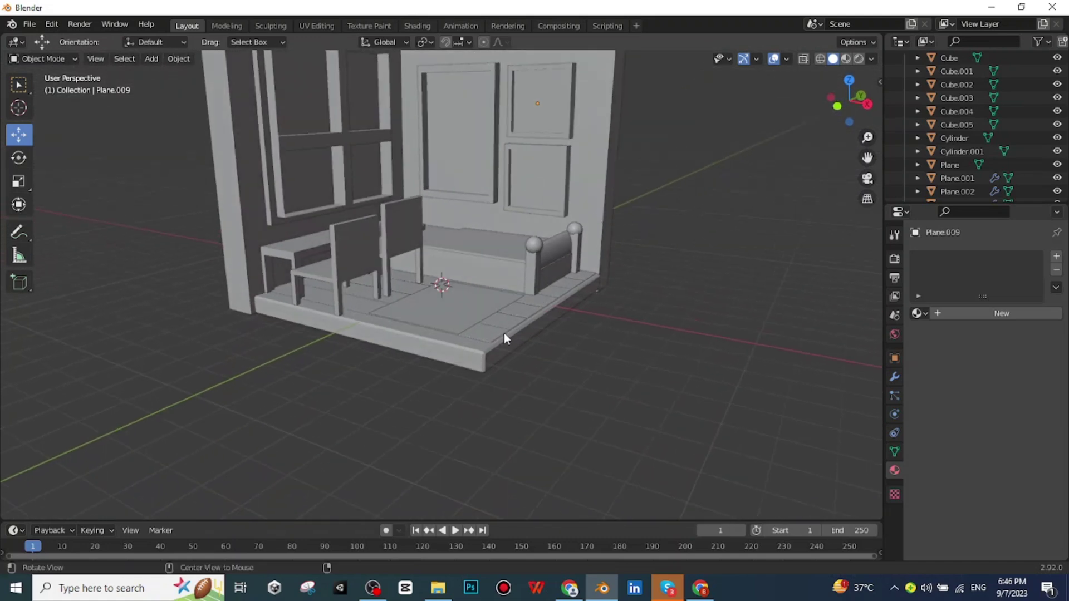
left_click_drag(504, 333, 548, 346, "alt")
scroll(510, 279, "up", 4)
scroll(593, 280, "down", 3)
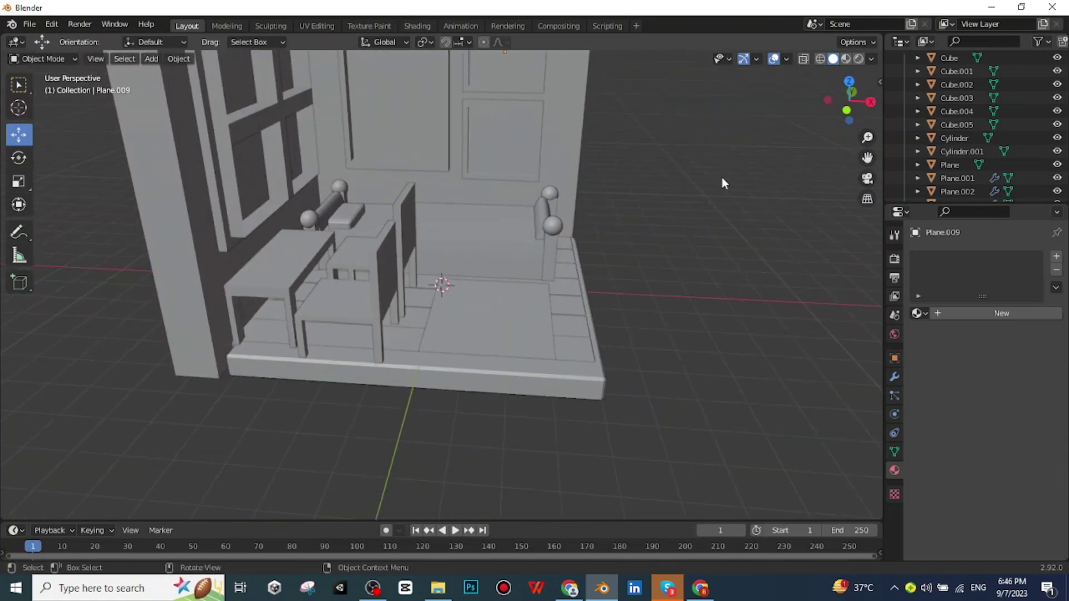
scroll(633, 289, "down", 2)
middle_click_drag(689, 293, 632, 294)
scroll(759, 383, "down", 2)
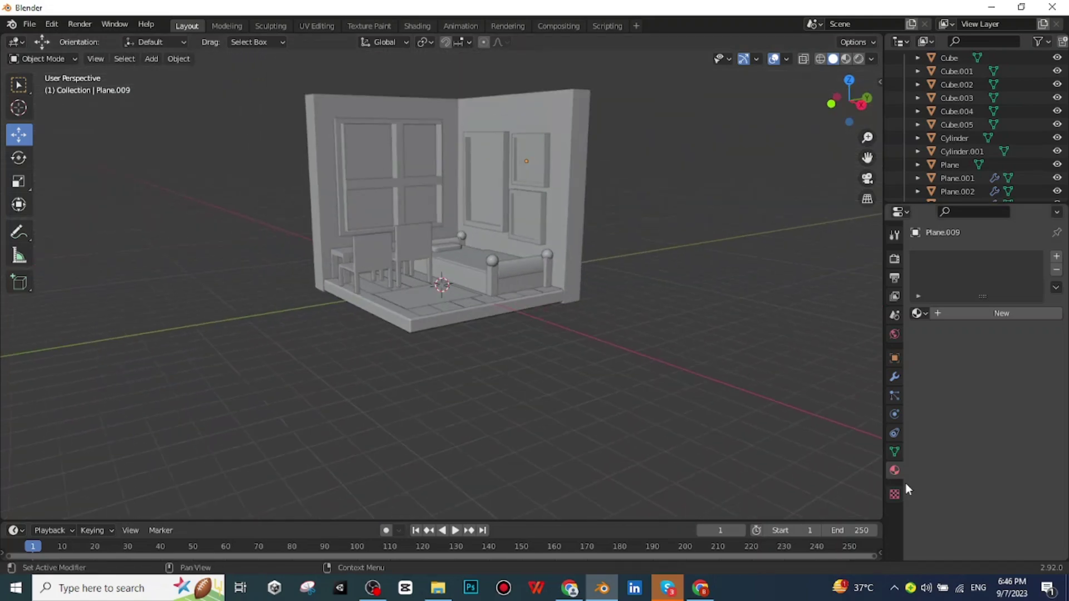
mouse_move(615, 331)
middle_mouse_down()
mouse_move(605, 325)
mouse_move(704, 219)
middle_mouse_up()
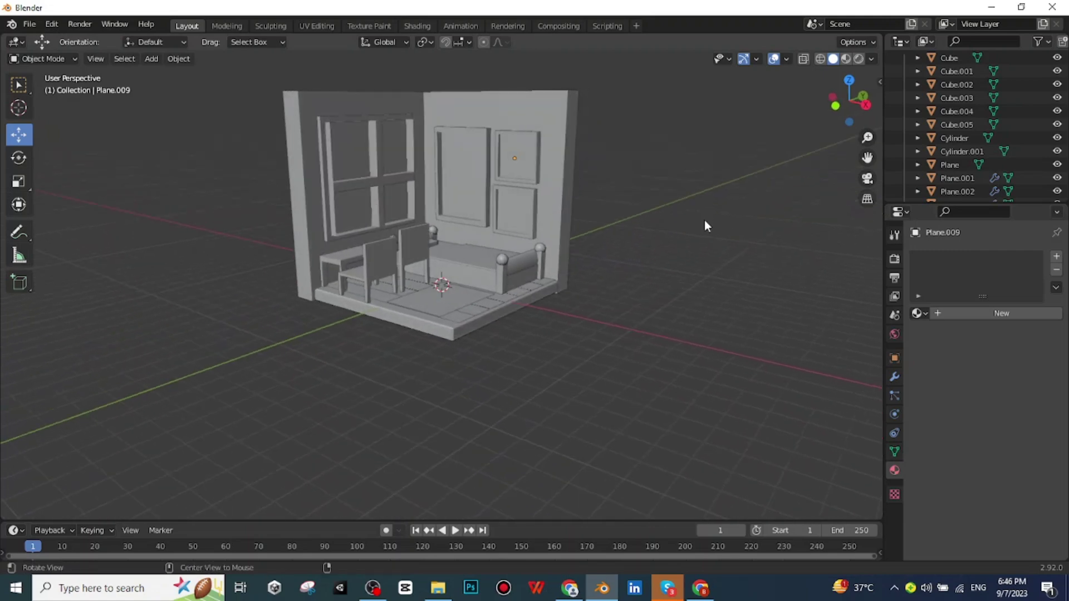
Switch the viewport to Material Preview shading and inspect the room's material colours from different angles.
left_click(846, 59)
scroll(641, 273, "up", 2)
scroll(722, 231, "down", 3)
middle_click_drag(703, 225, 657, 276)
scroll(656, 276, "up", 4)
middle_click_drag(724, 226, 676, 263)
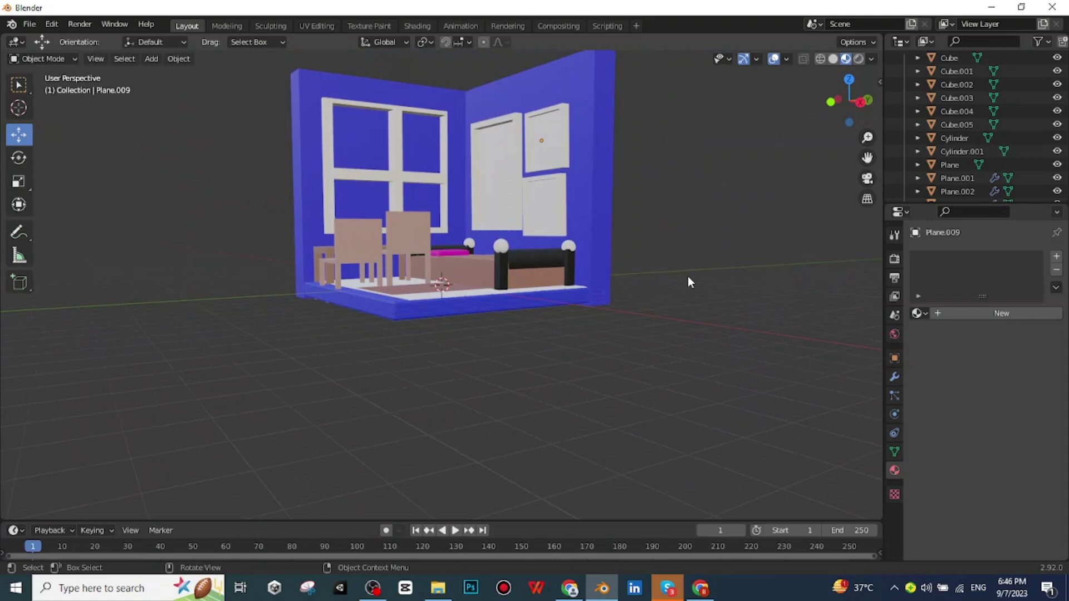
middle_click_drag(675, 213, 730, 229)
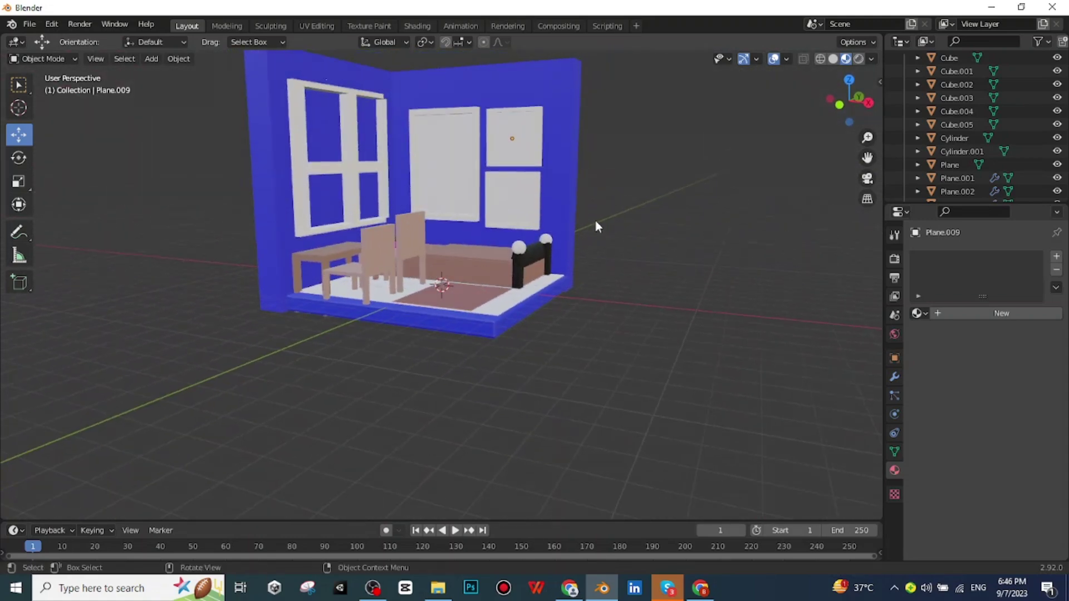